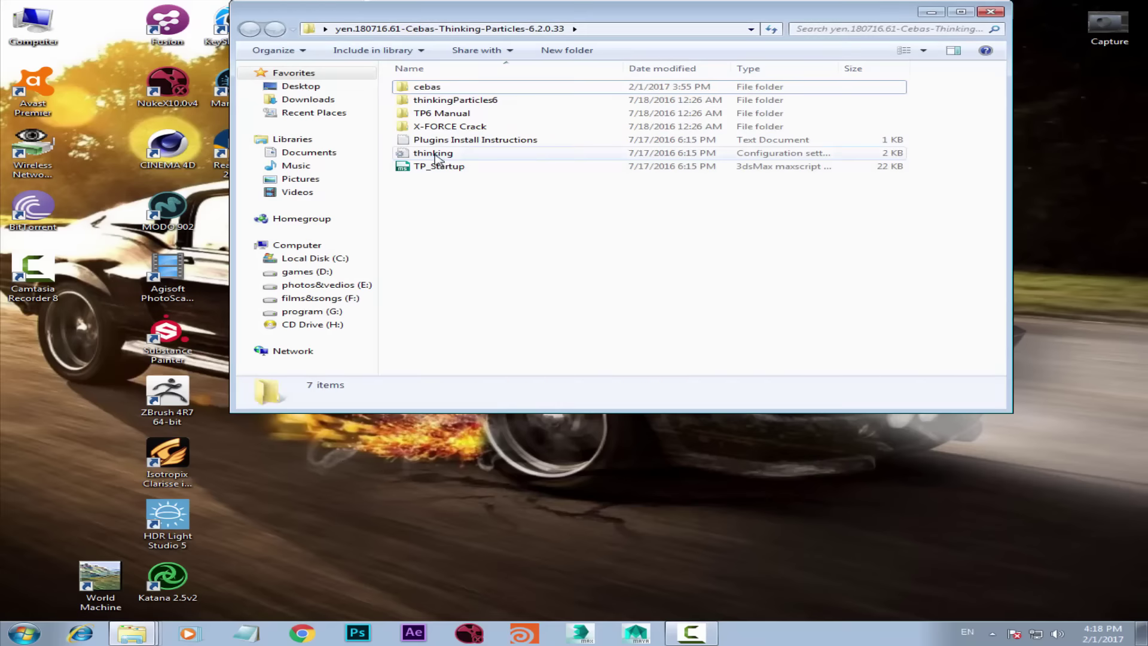
- Open the thinking configuration file, examine its numbered directory paths and UIPath entry, and close it
{"action": "double_click", "coordinate": [433, 153]}
{"action": "left_click_drag", "start_coordinate": [232, 242], "coordinate": [599, 325]}
{"action": "left_click_drag", "start_coordinate": [489, 241], "coordinate": [587, 341]}
{"action": "left_click_drag", "start_coordinate": [556, 275], "coordinate": [566, 430]}
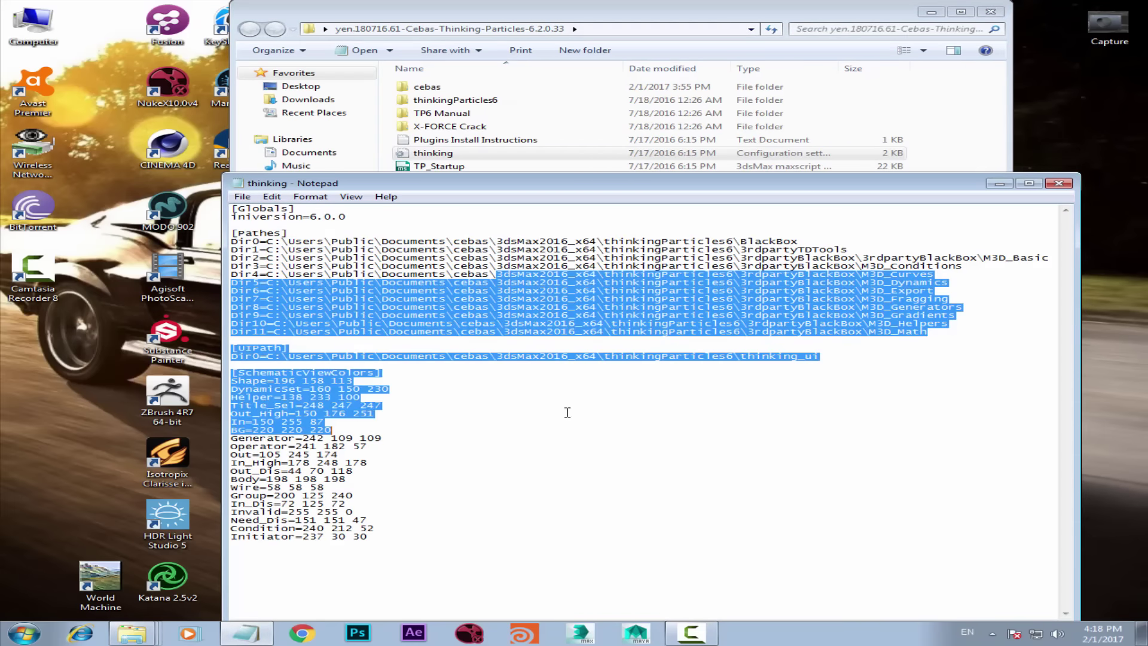
{"action": "left_click_drag", "start_coordinate": [548, 488], "coordinate": [546, 482]}
{"action": "left_click_drag", "start_coordinate": [556, 542], "coordinate": [407, 287]}
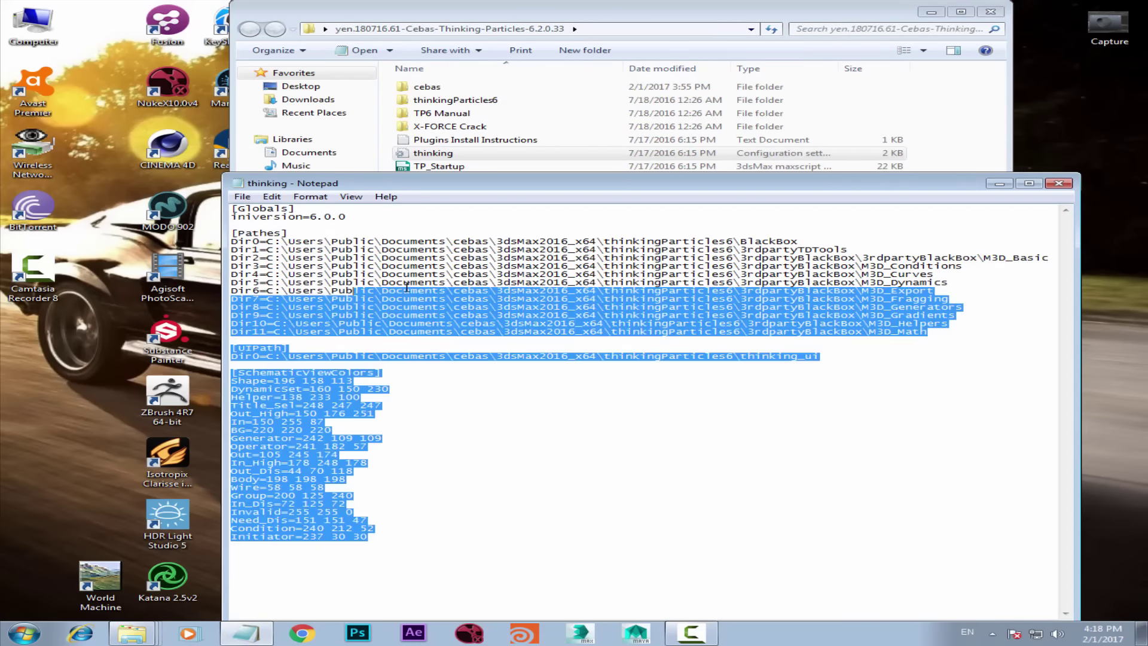
{"action": "left_click_drag", "start_coordinate": [474, 241], "coordinate": [654, 290]}
{"action": "left_click_drag", "start_coordinate": [526, 291], "coordinate": [532, 291]}
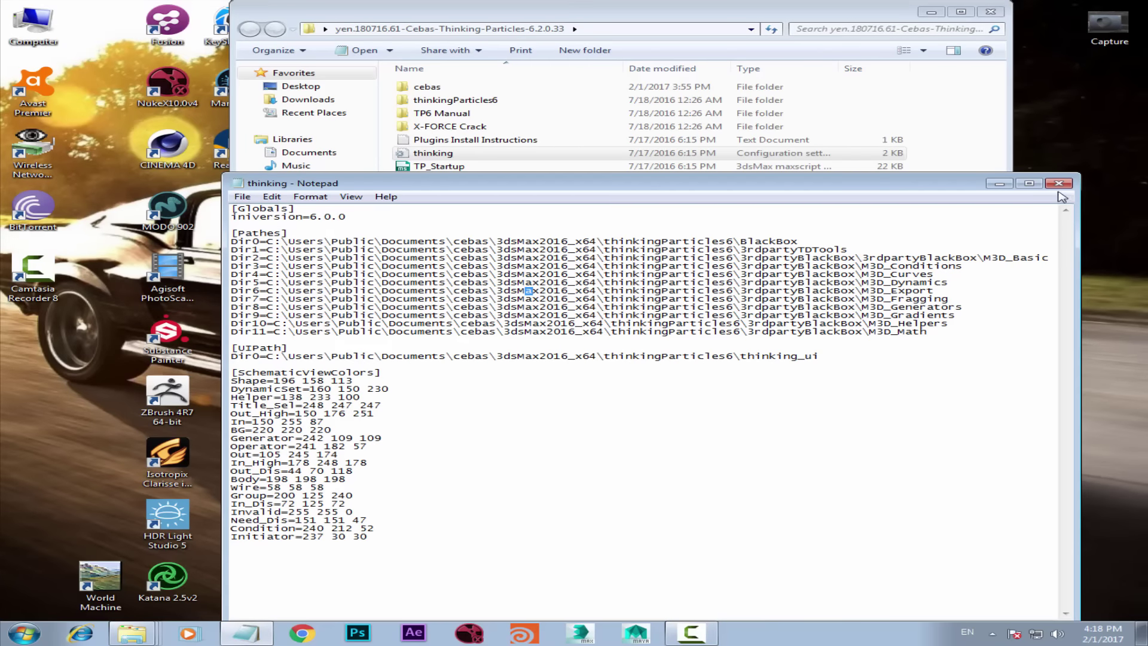
{"action": "double_click", "coordinate": [565, 238]}
{"action": "left_click", "coordinate": [559, 237]}
{"action": "left_click_drag", "start_coordinate": [599, 360], "coordinate": [442, 291]}
{"action": "left_click", "coordinate": [429, 259]}
{"action": "left_click", "coordinate": [1059, 185]}
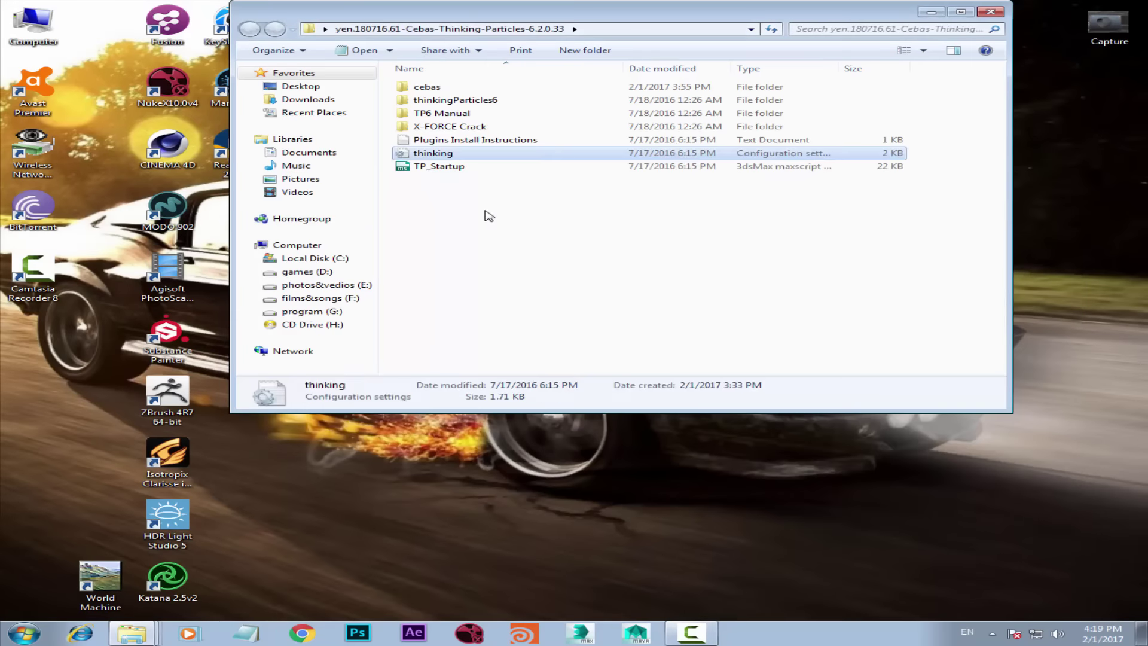
- Open the cebas folder in the package and enter its 3dsMax2015_x64 subfolder
{"action": "key", "text": "Up"}
{"action": "key", "text": "Up"}
{"action": "key", "text": "Up"}
{"action": "key", "text": "Up"}
{"action": "key", "text": "Up"}
{"action": "key", "text": "Return"}
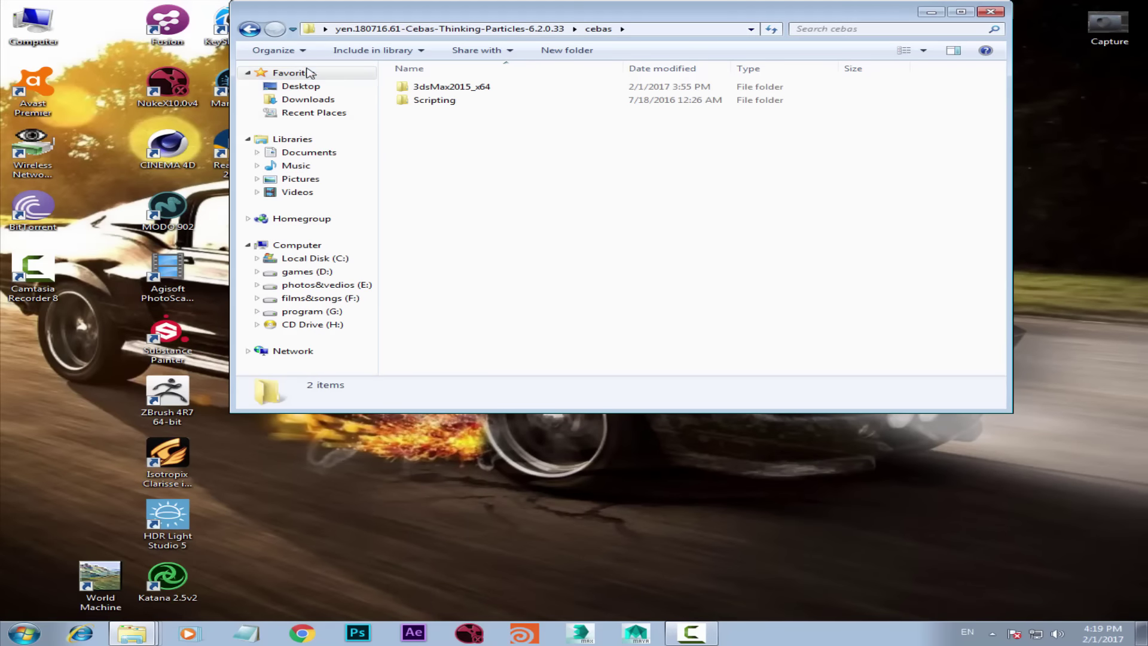
{"action": "left_click", "coordinate": [471, 90]}
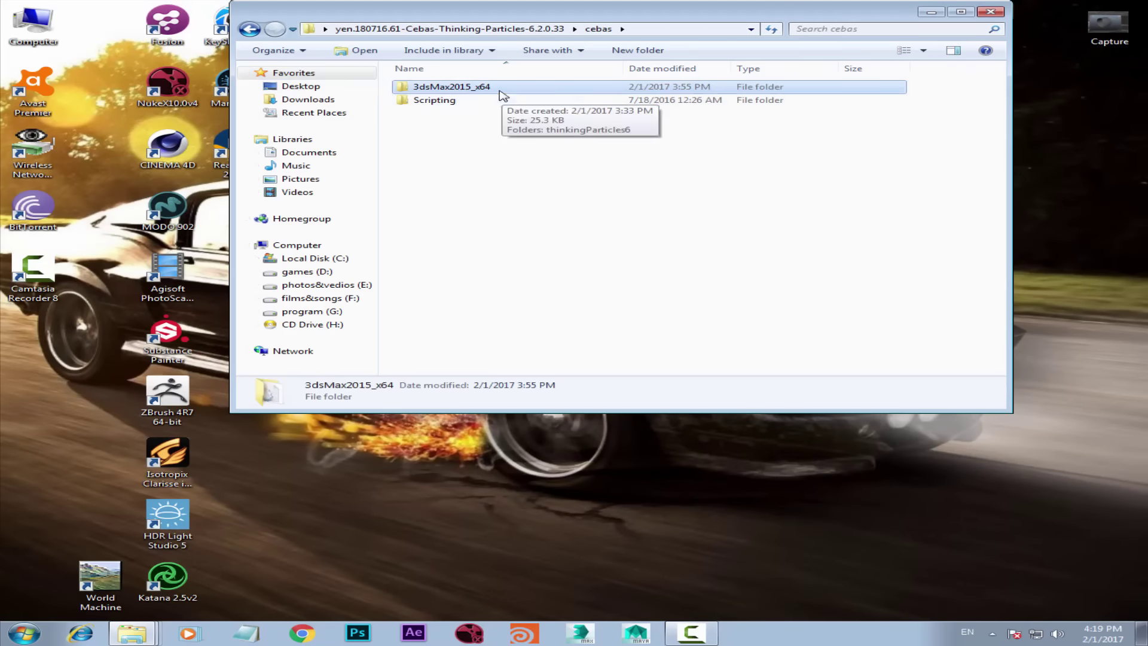
{"action": "double_click", "coordinate": [459, 90]}
- Open the cebas_plugin configuration file, examine its cebasdlu, thinkingParticles6 and tp6plugins paths, and close it
{"action": "double_click", "coordinate": [443, 126]}
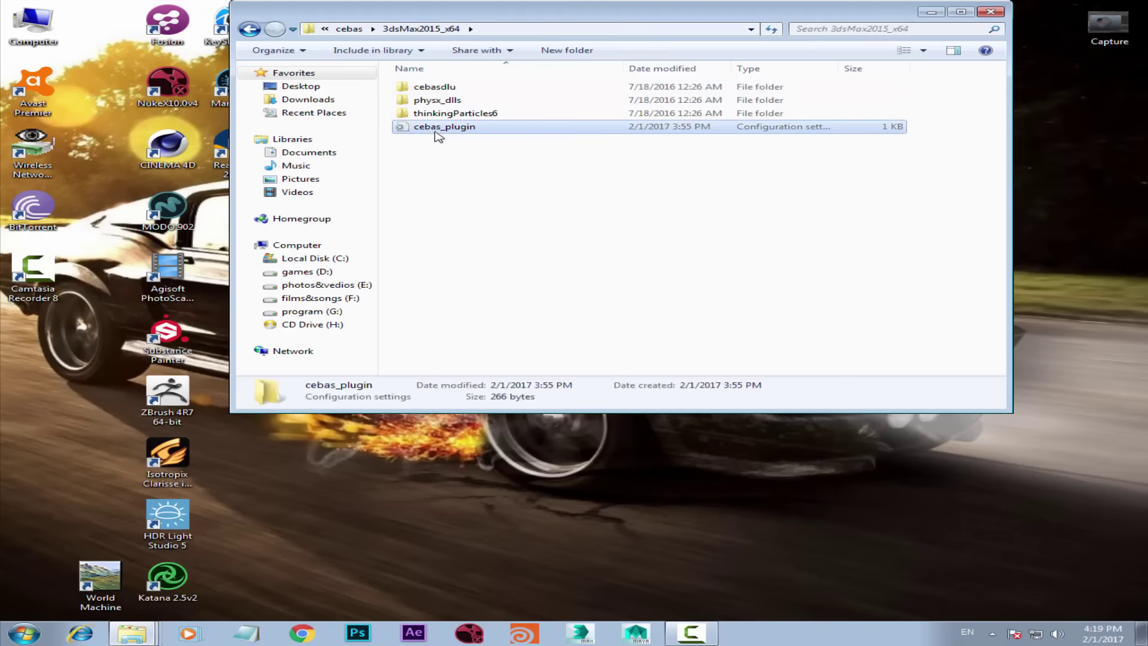
{"action": "left_click_drag", "start_coordinate": [546, 217], "coordinate": [676, 260]}
{"action": "left_click_drag", "start_coordinate": [621, 235], "coordinate": [411, 225]}
{"action": "left_click", "coordinate": [634, 258]}
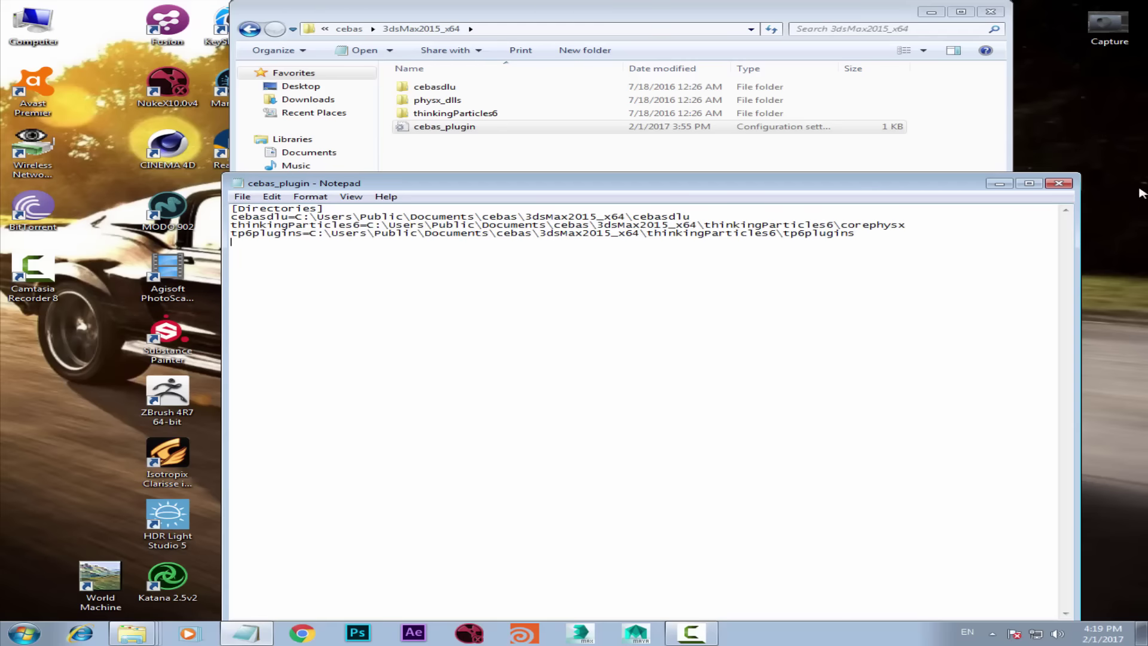
{"action": "left_click", "coordinate": [1058, 183]}
- Return to the yen.180716.61-Cebas-Thinking-Particles-6.2.0.33 folder, reposition its window, and select the thinking configuration file
{"action": "left_click", "coordinate": [250, 28]}
{"action": "left_click", "coordinate": [250, 29]}
{"action": "left_click_drag", "start_coordinate": [283, 19], "coordinate": [365, 74]}
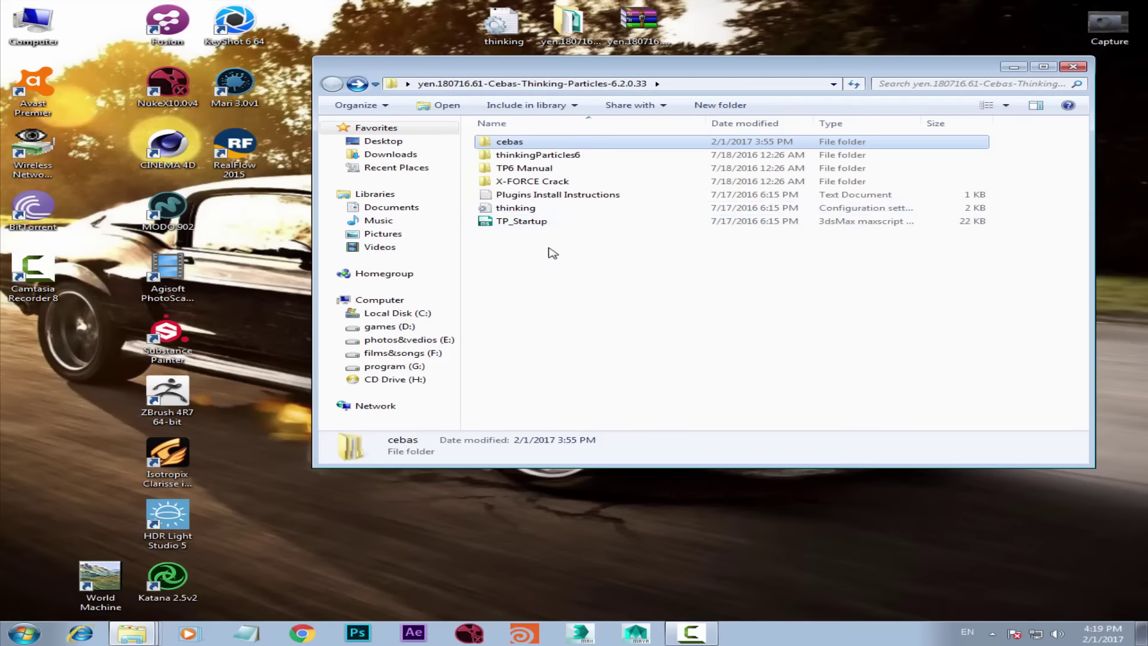
{"action": "left_click", "coordinate": [562, 200]}
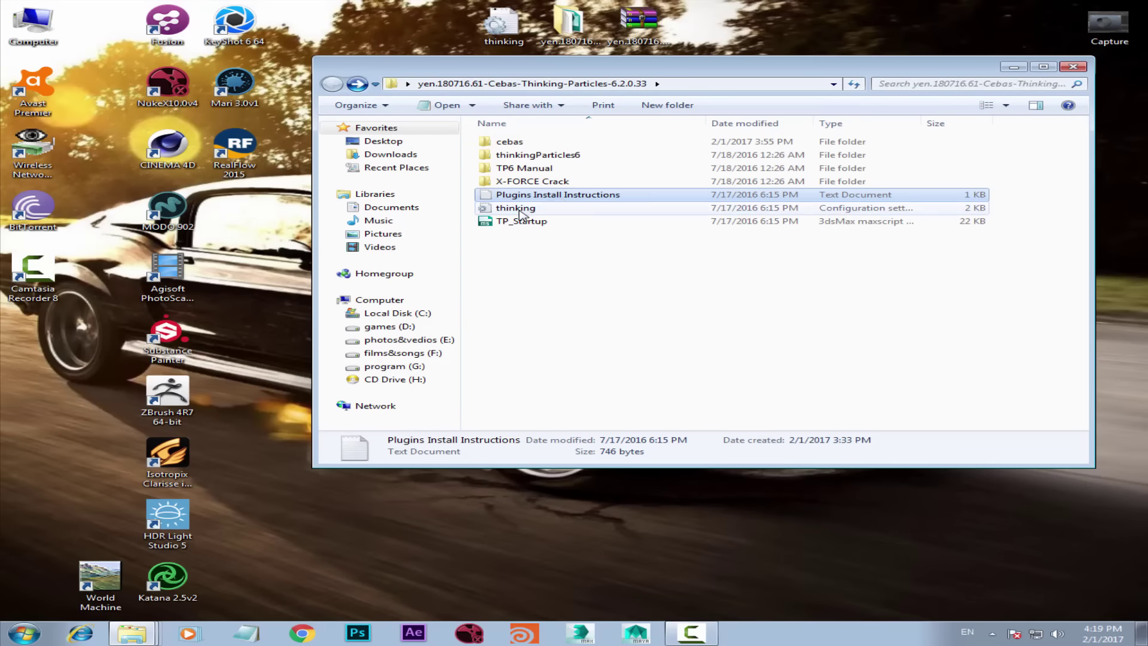
{"action": "left_click", "coordinate": [541, 210]}
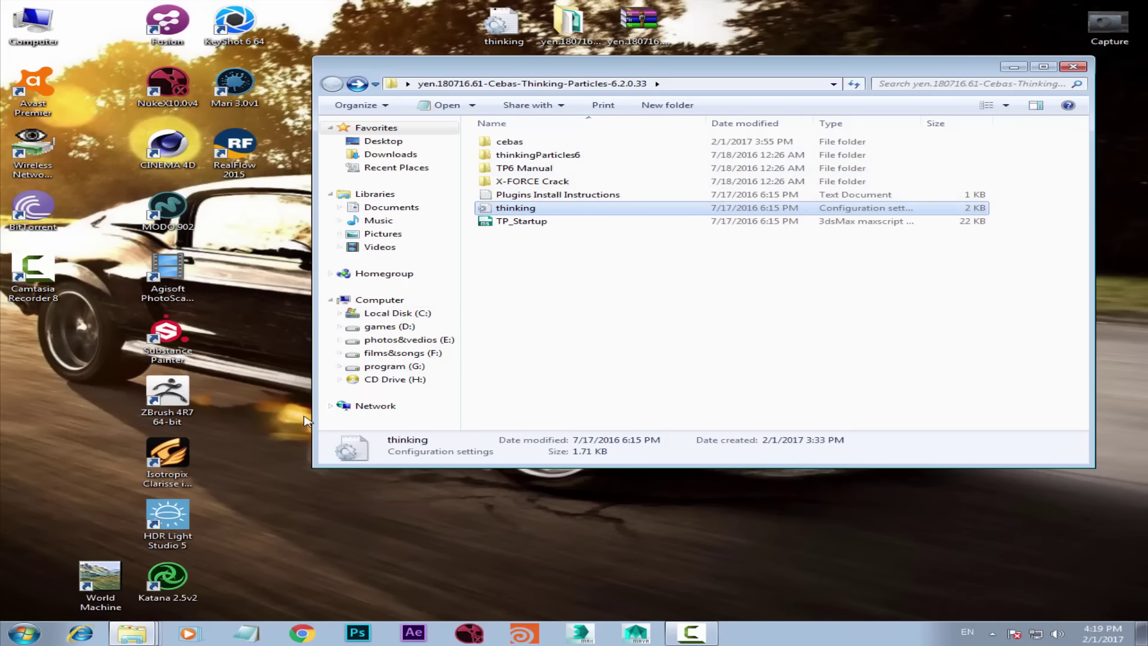
- Open a second Explorer window at Program Files\Autodesk on drive C
{"action": "left_click", "coordinate": [146, 631]}
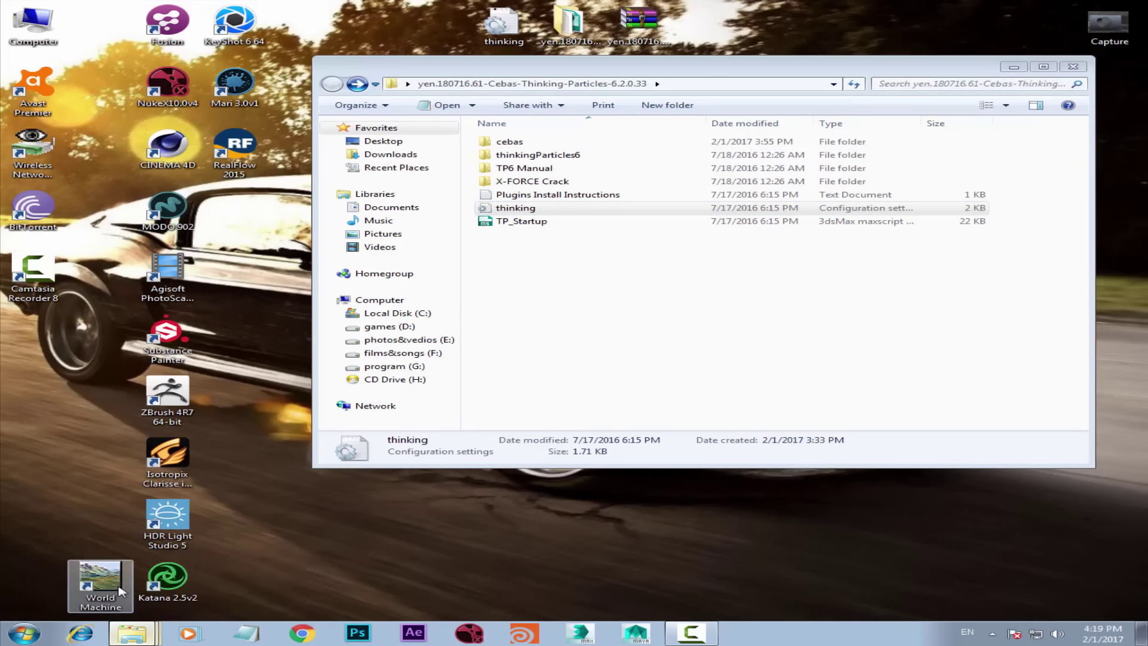
{"action": "left_click", "coordinate": [122, 588]}
{"action": "left_click", "coordinate": [357, 23]}
{"action": "left_click_drag", "start_coordinate": [472, 7], "coordinate": [493, 285]}
{"action": "left_click", "coordinate": [510, 209]}
- Open Plugins Install Instructions, check the destination path given for thinking.ini, and minimize the document
{"action": "double_click", "coordinate": [522, 195]}
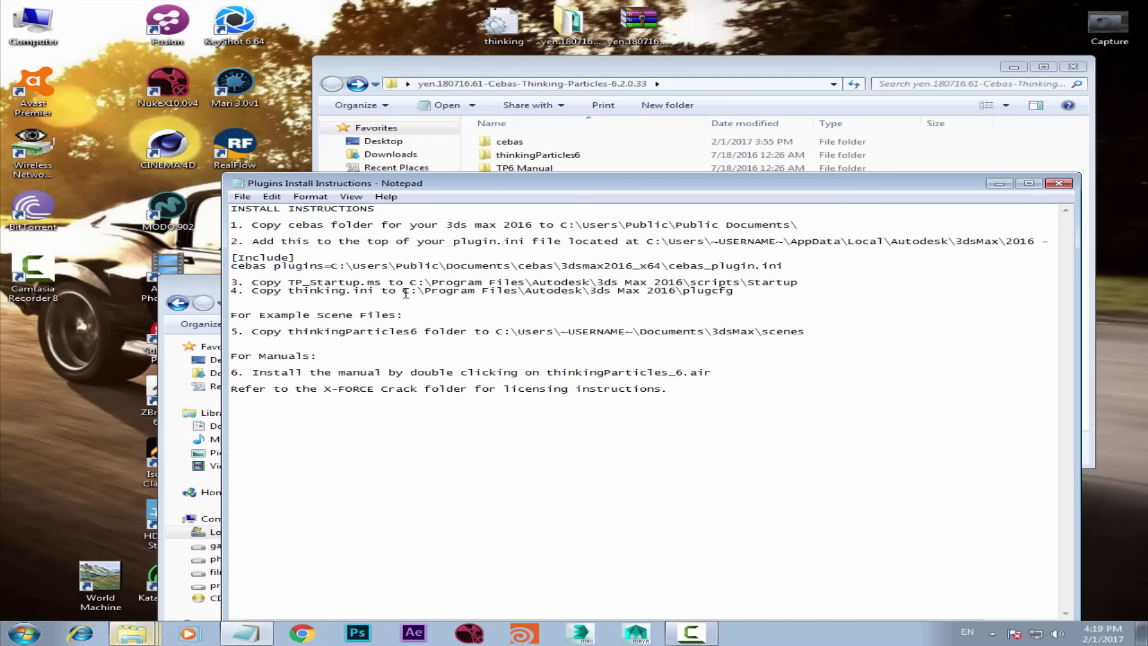
{"action": "left_click_drag", "start_coordinate": [646, 283], "coordinate": [744, 299]}
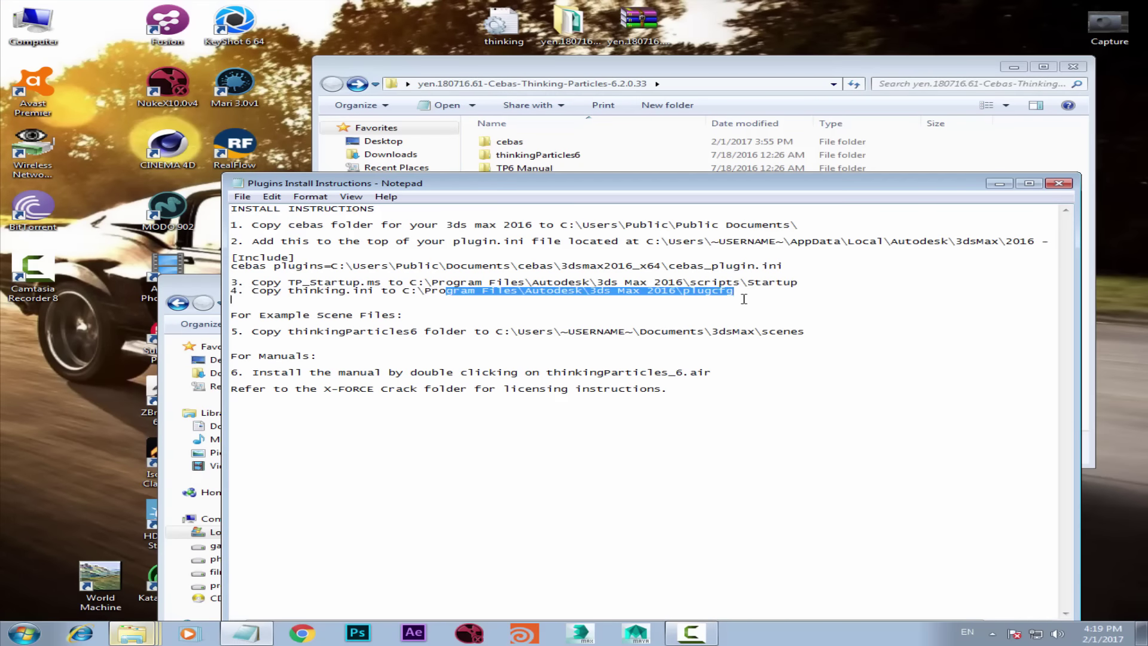
{"action": "left_click", "coordinate": [1001, 185]}
- Open the plugcfg folder inside 3ds Max 2015 and check it for the thinking configuration file
{"action": "left_click_drag", "start_coordinate": [233, 294], "coordinate": [168, 275]}
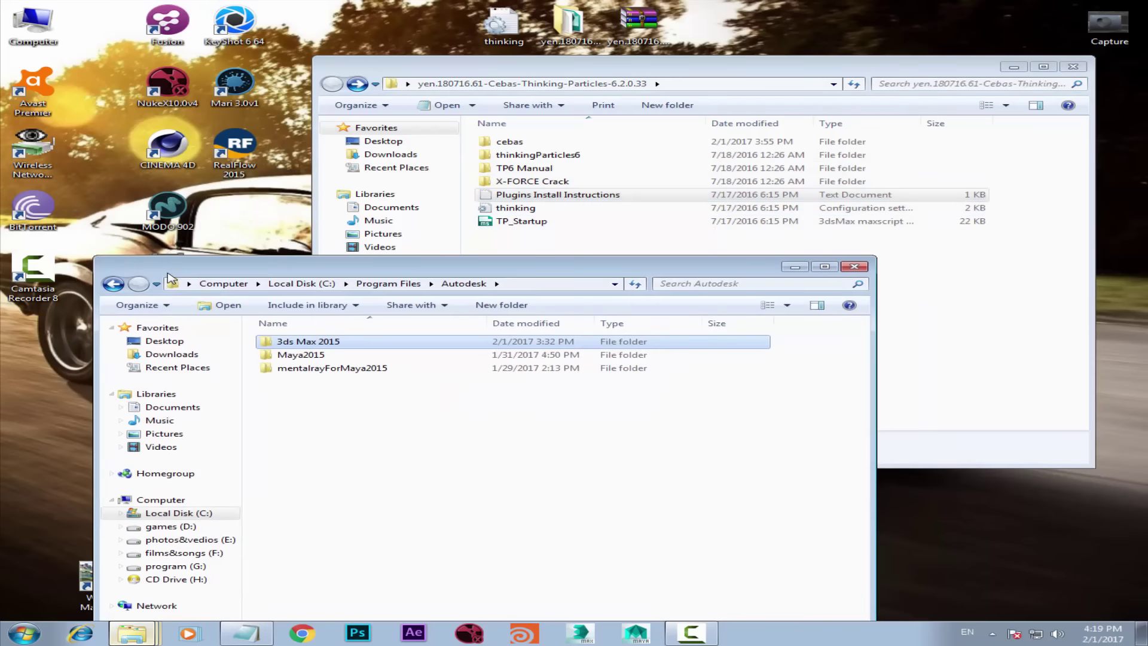
{"action": "double_click", "coordinate": [327, 341]}
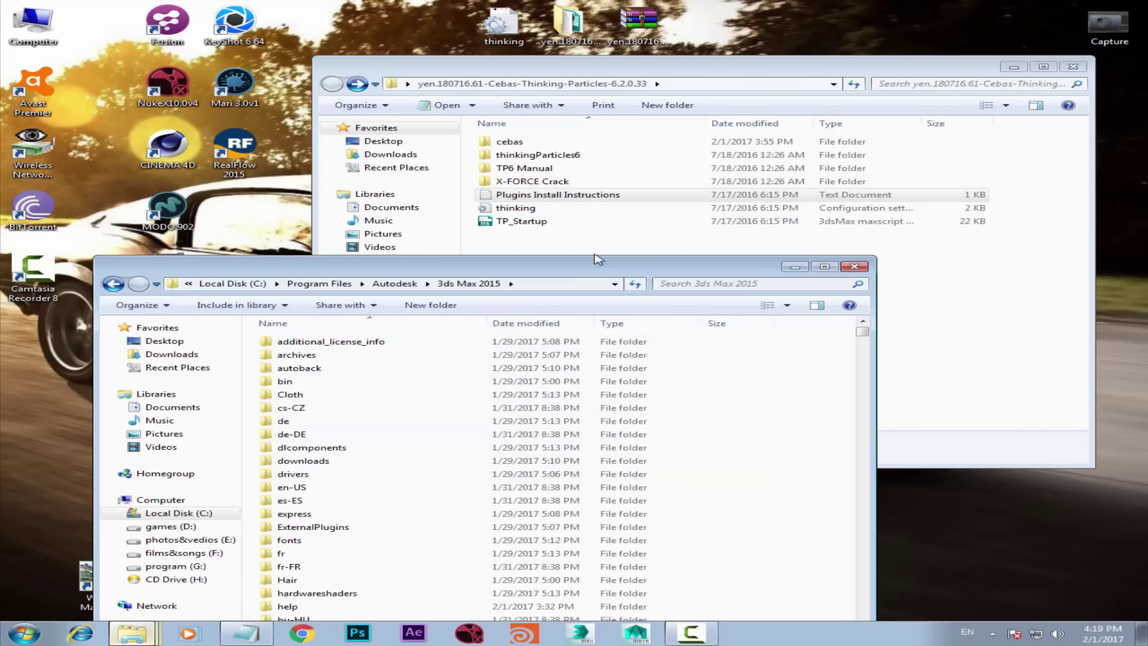
{"action": "left_click_drag", "start_coordinate": [598, 264], "coordinate": [551, 157]}
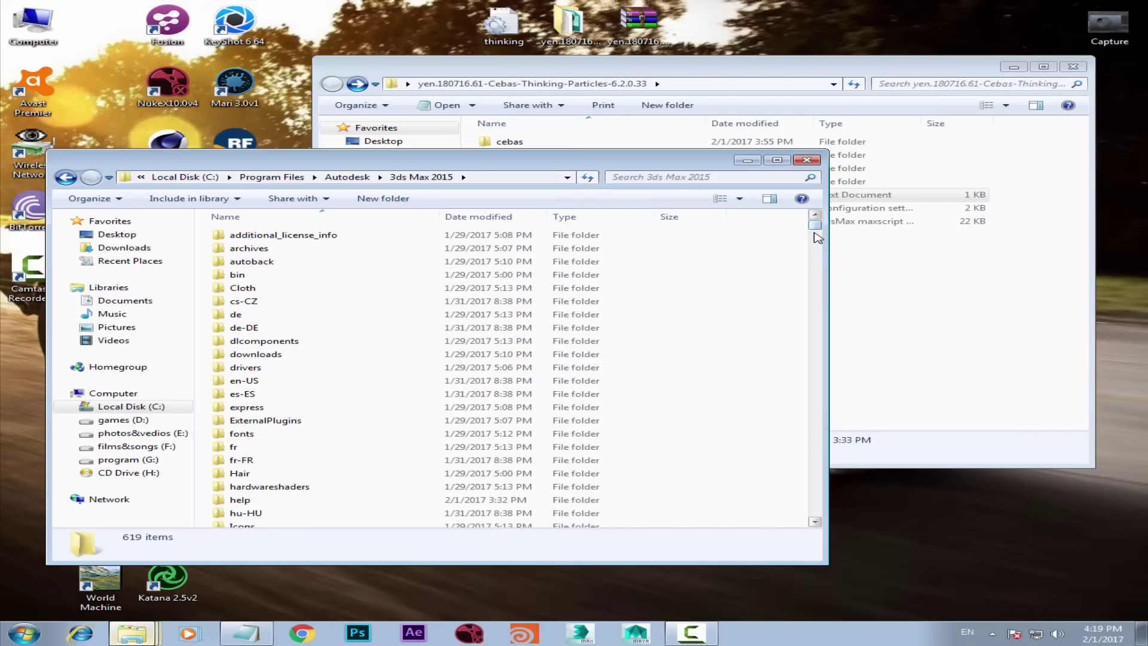
{"action": "mouse_move", "coordinate": [815, 226]}
{"action": "left_mouse_down"}
{"action": "mouse_move", "coordinate": [815, 252]}
{"action": "mouse_move", "coordinate": [815, 239]}
{"action": "left_mouse_up"}
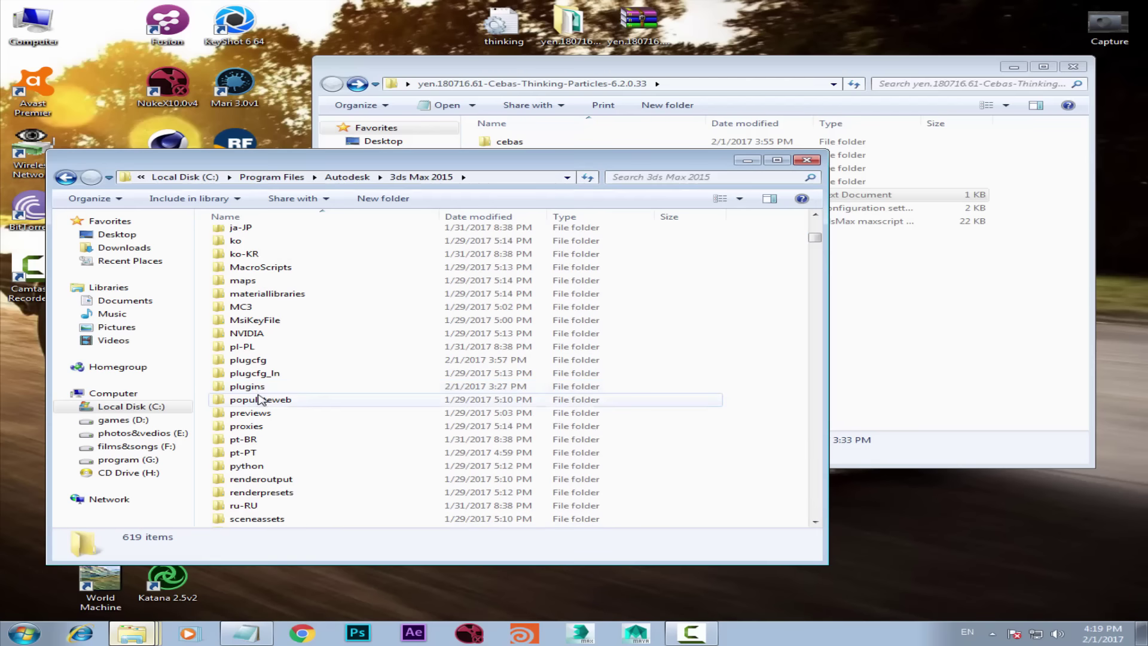
{"action": "left_click", "coordinate": [263, 360]}
{"action": "double_click", "coordinate": [310, 363]}
{"action": "left_click_drag", "start_coordinate": [291, 297], "coordinate": [217, 248]}
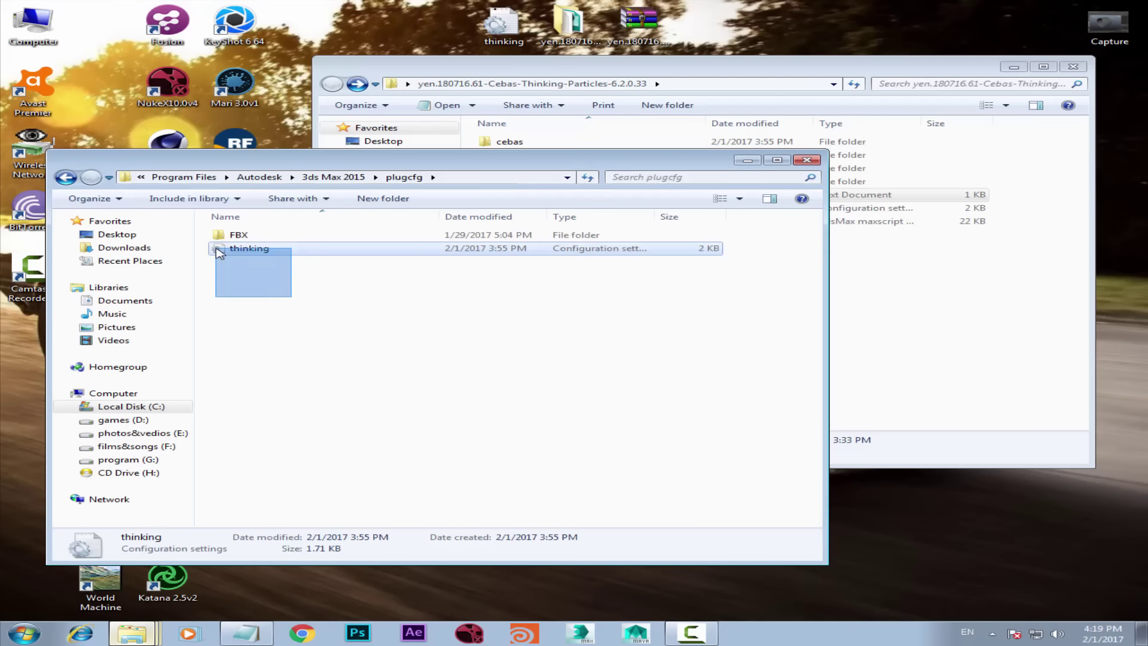
- Go back to the 3ds Max 2015 folder and open its scripts folder
{"action": "left_click", "coordinate": [66, 177]}
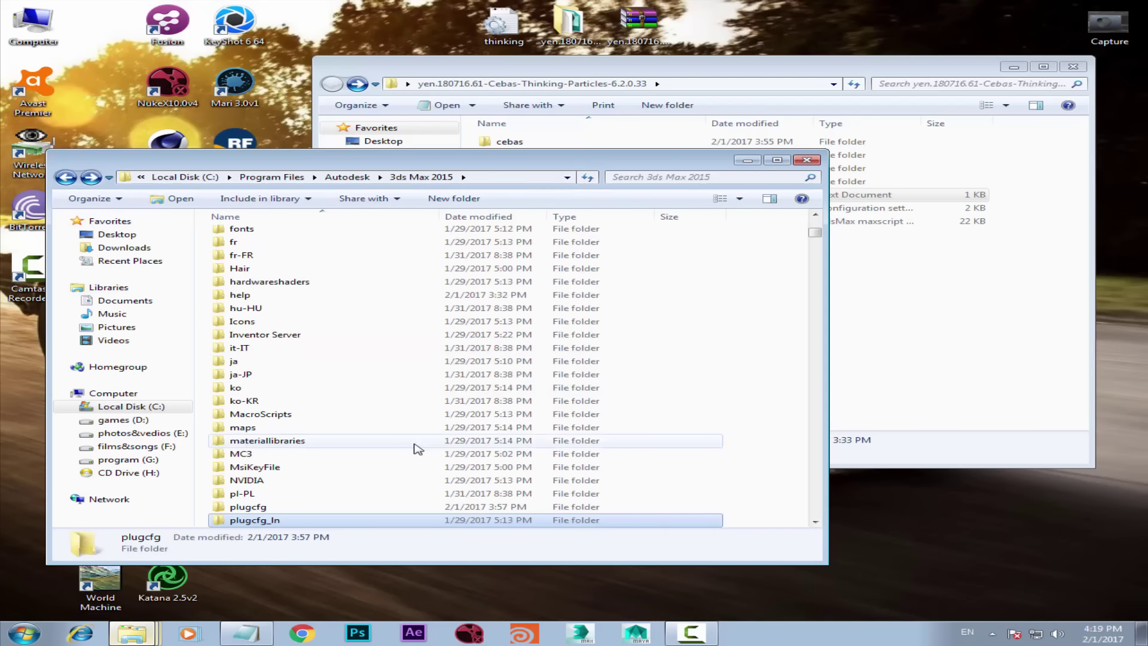
{"action": "key", "text": "Down"}
{"action": "key", "text": "Down"}
{"action": "key", "text": "Down"}
{"action": "key", "text": "Down"}
{"action": "key", "text": "Down"}
{"action": "key", "text": "Down"}
{"action": "key", "text": "Down"}
{"action": "key", "text": "Down"}
{"action": "key", "text": "Down"}
{"action": "key", "text": "Down"}
{"action": "key", "text": "Down"}
{"action": "key", "text": "Down"}
{"action": "key", "text": "Down"}
{"action": "key", "text": "Down"}
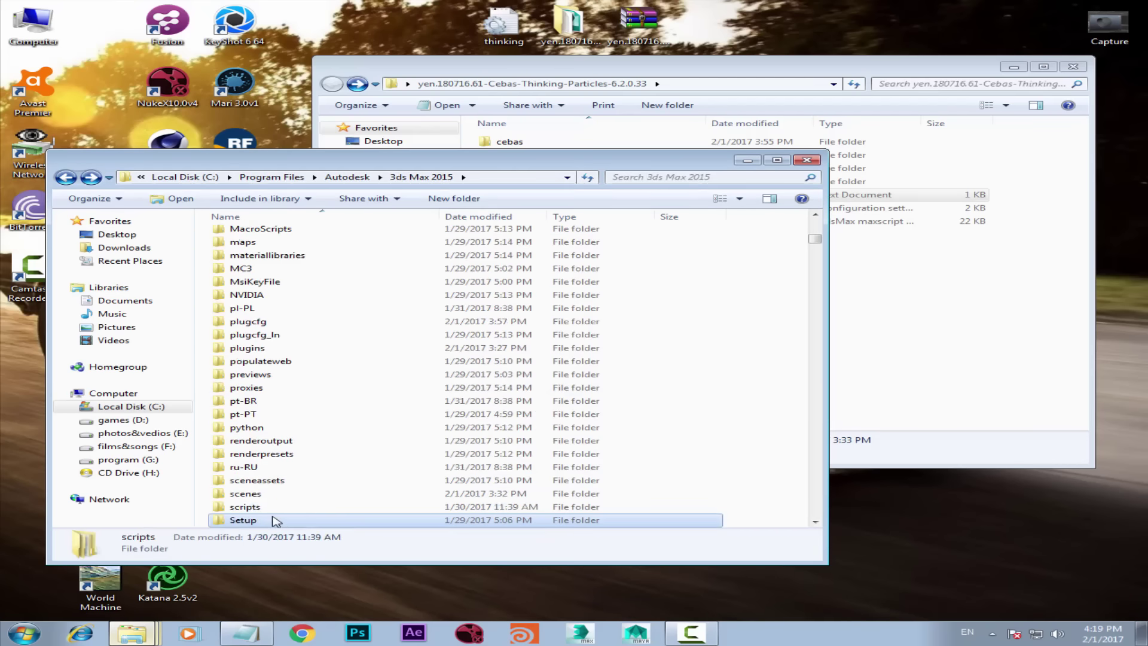
{"action": "double_click", "coordinate": [262, 509]}
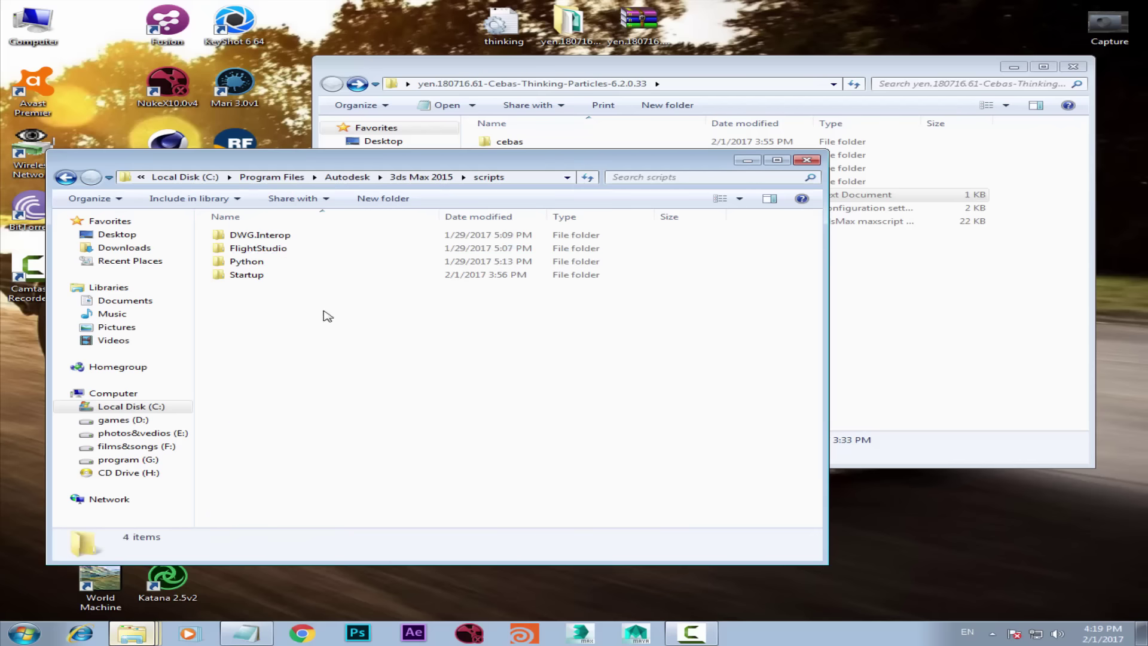
- Open the Startup folder to view its scripts, and reposition the window so the package files are reachable
{"action": "key", "text": "Down"}
{"action": "key", "text": "Down"}
{"action": "key", "text": "Down"}
{"action": "key", "text": "Return"}
{"action": "left_click_drag", "start_coordinate": [487, 160], "coordinate": [547, 306]}
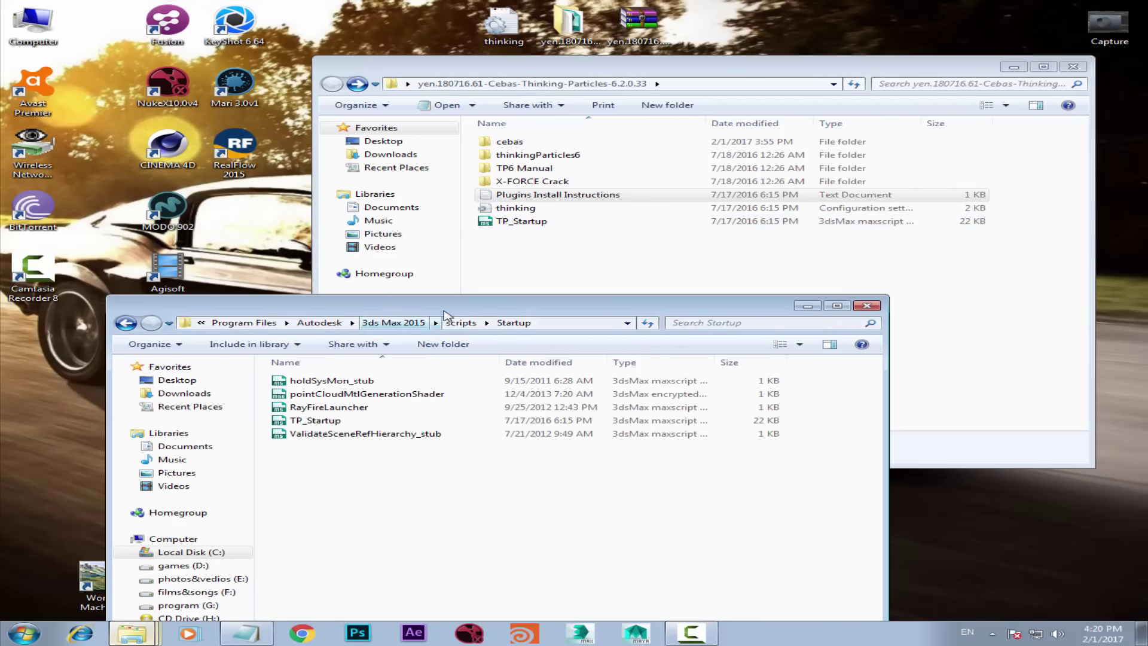
{"action": "left_click_drag", "start_coordinate": [449, 311], "coordinate": [461, 263]}
- Select the thinkingParticles6 folder in the package, and open the TP6 Manual folder
{"action": "double_click", "coordinate": [538, 155]}
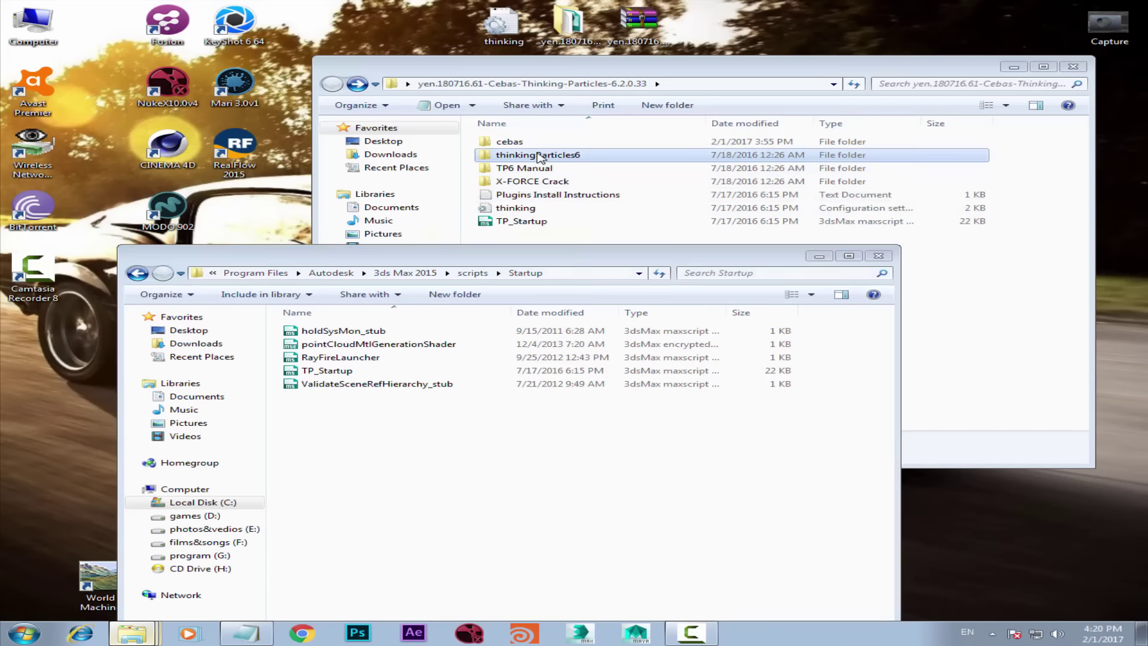
{"action": "left_click", "coordinate": [332, 85]}
{"action": "key", "text": "Down"}
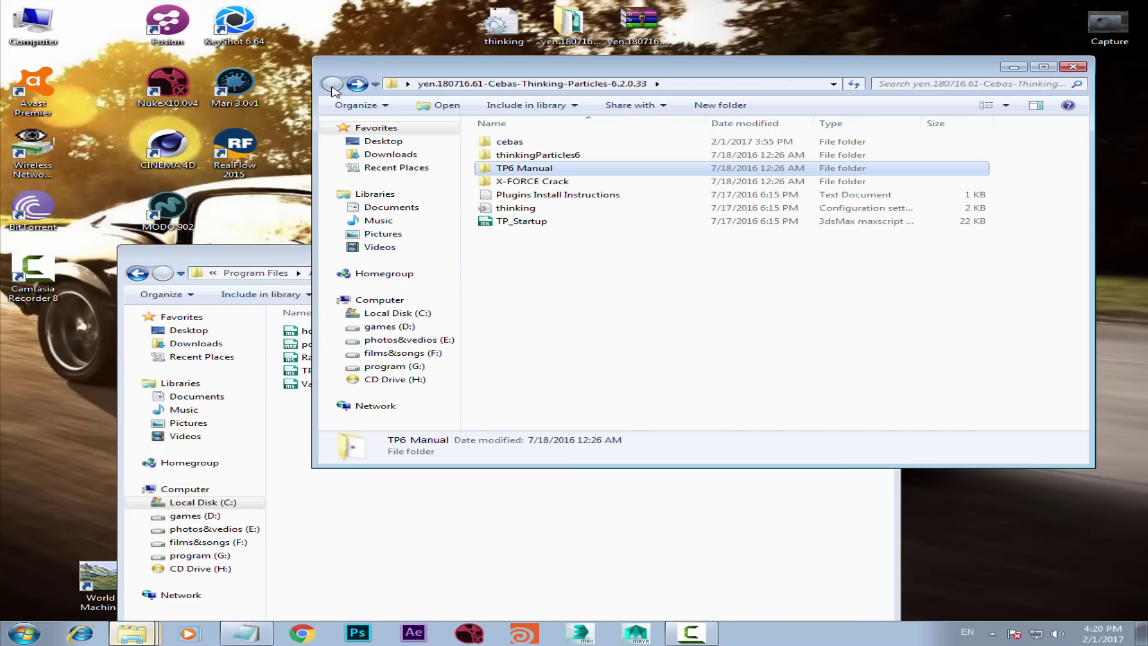
{"action": "key", "text": "Return"}
- Point out the thinkingParticles_6 installer package in the manual folder and return to the package's main folder
{"action": "left_click", "coordinate": [532, 143]}
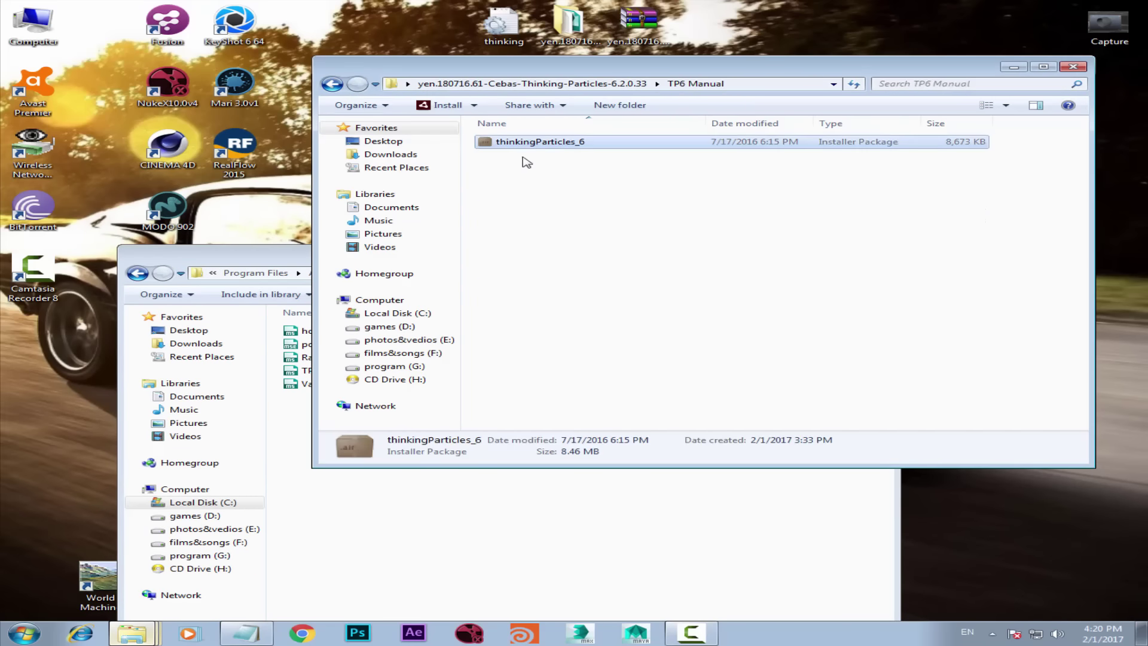
{"action": "left_click", "coordinate": [589, 190]}
{"action": "left_click_drag", "start_coordinate": [591, 184], "coordinate": [522, 135]}
{"action": "left_click_drag", "start_coordinate": [656, 187], "coordinate": [558, 144]}
{"action": "left_click_drag", "start_coordinate": [672, 210], "coordinate": [521, 154]}
{"action": "left_click_drag", "start_coordinate": [234, 262], "coordinate": [209, 244]}
{"action": "left_click", "coordinate": [332, 84]}
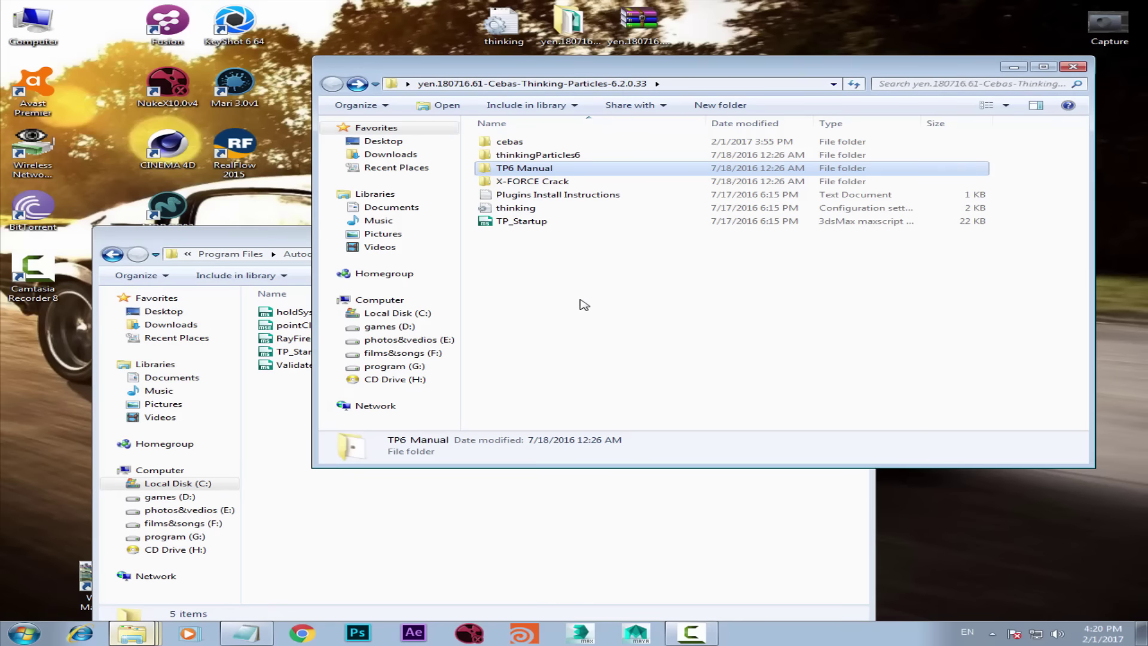
- Look inside the package's cebas folder and return to the main folder with cebas selected
{"action": "key", "text": "Up"}
{"action": "key", "text": "Up"}
{"action": "key", "text": "Return"}
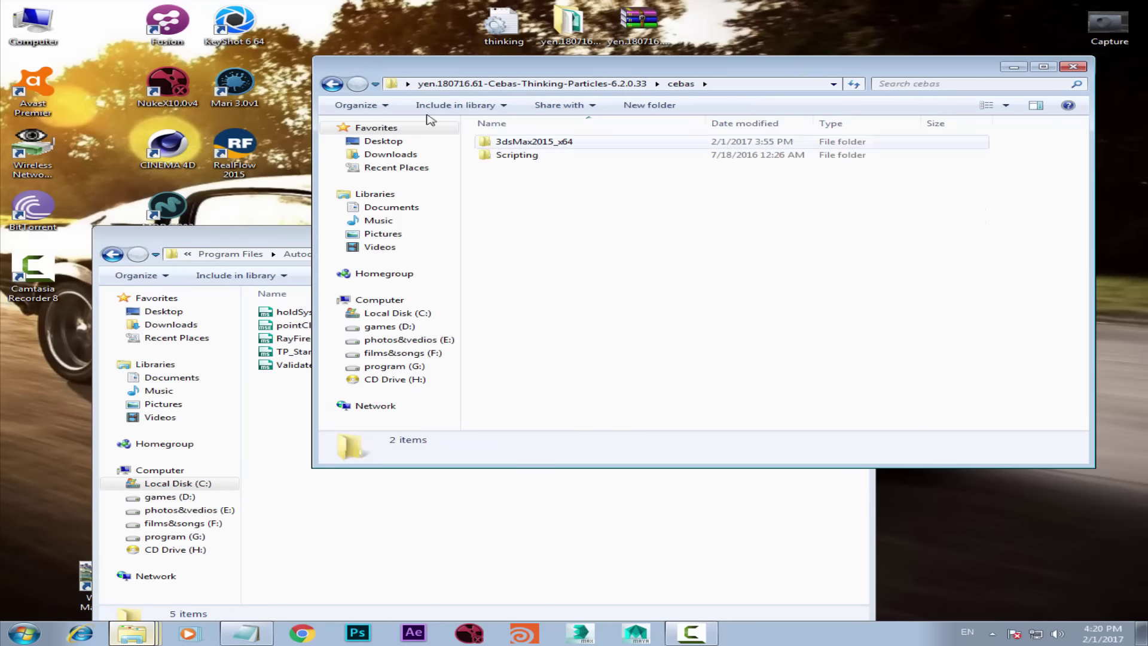
{"action": "left_click", "coordinate": [332, 84]}
{"action": "double_click", "coordinate": [520, 144]}
{"action": "key", "text": "Down"}
{"action": "key", "text": "BackSpace"}
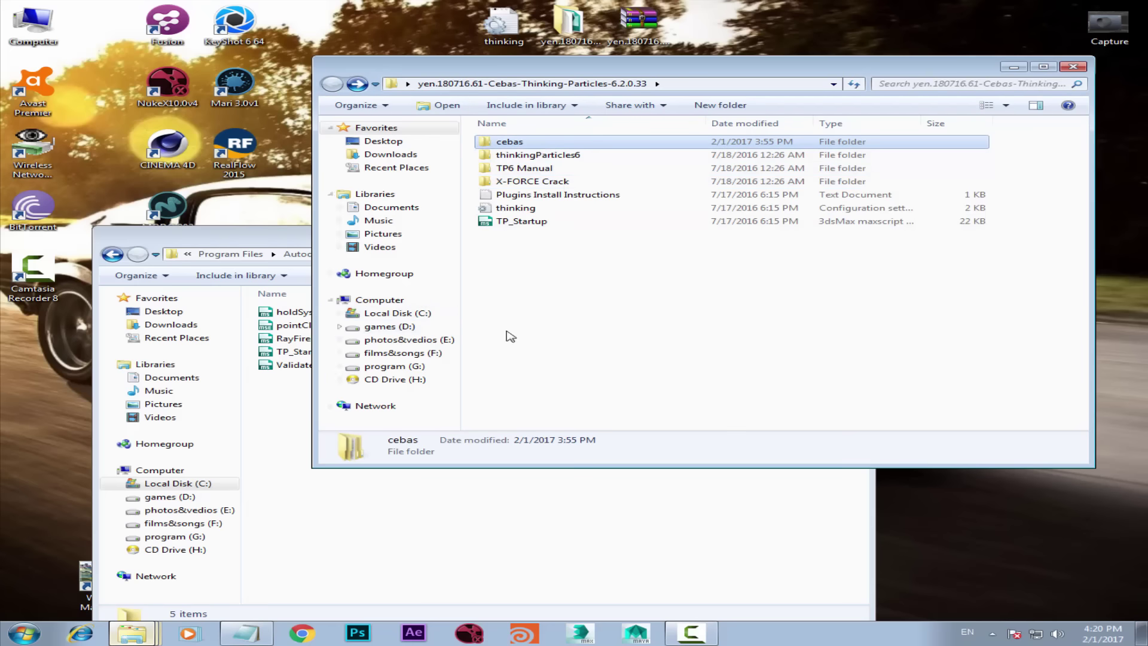
- Browse the second Explorer window to Users\Public\Public Documents on drive C to check for the cebas folder
{"action": "left_click", "coordinate": [182, 484]}
{"action": "key", "text": "Down"}
{"action": "key", "text": "Down"}
{"action": "key", "text": "Down"}
{"action": "key", "text": "Return"}
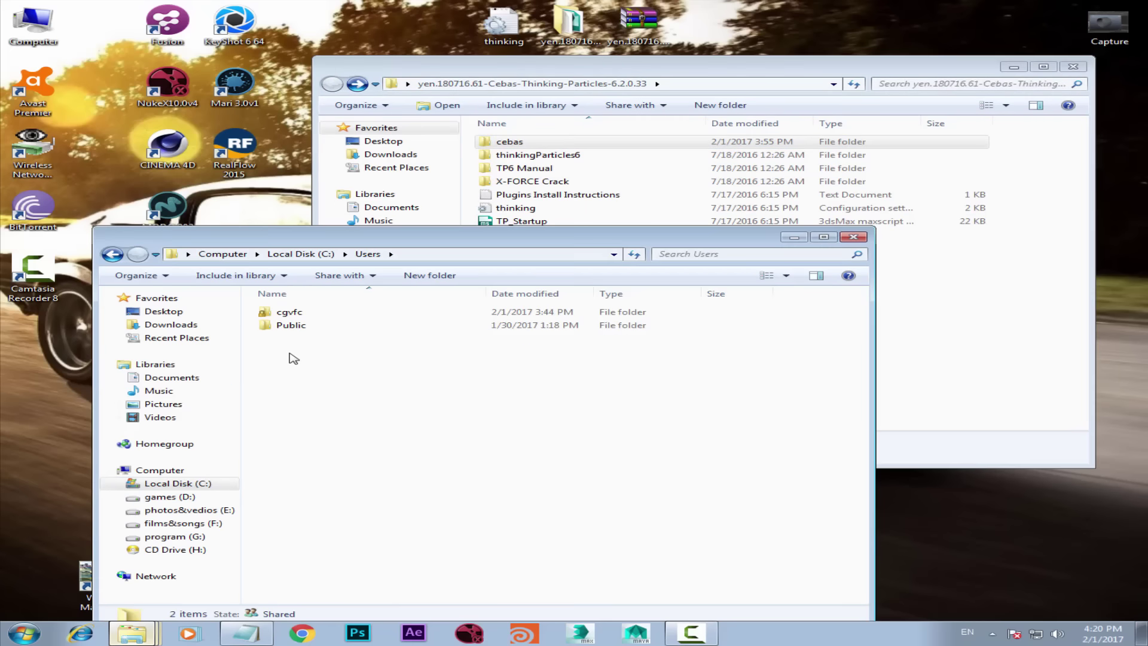
{"action": "key", "text": "Down"}
{"action": "key", "text": "Return"}
{"action": "left_click", "coordinate": [320, 328]}
{"action": "double_click", "coordinate": [320, 327]}
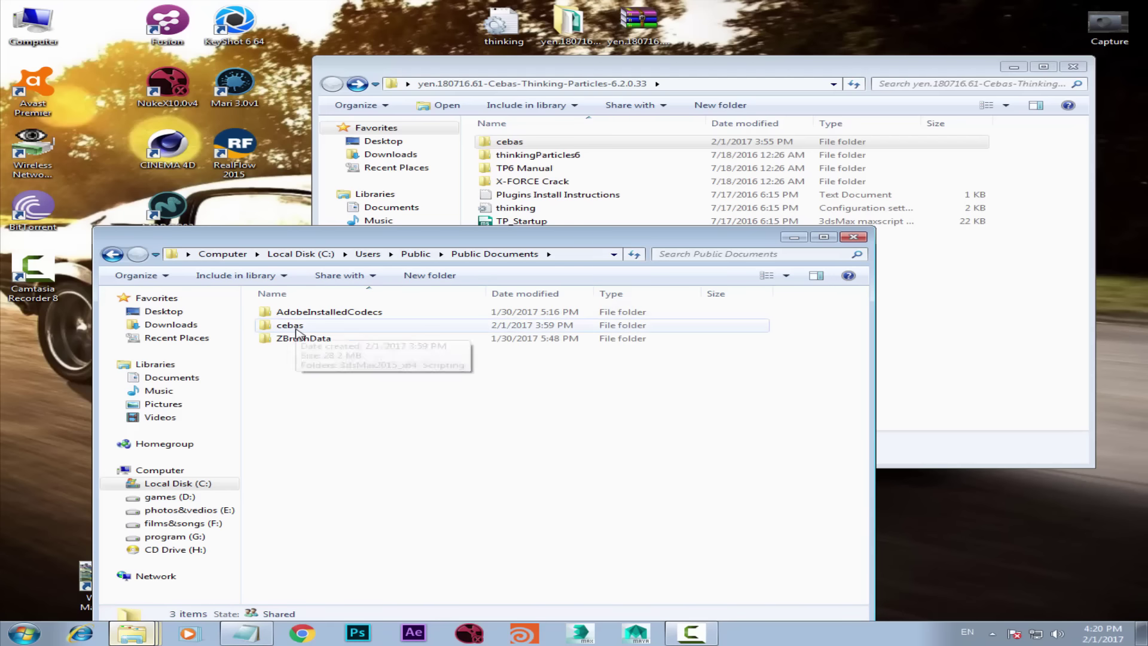
- Bring the package window forward, view the TP6 Manual folder again, and go back to the main folder
{"action": "left_click_drag", "start_coordinate": [419, 73], "coordinate": [397, 78]}
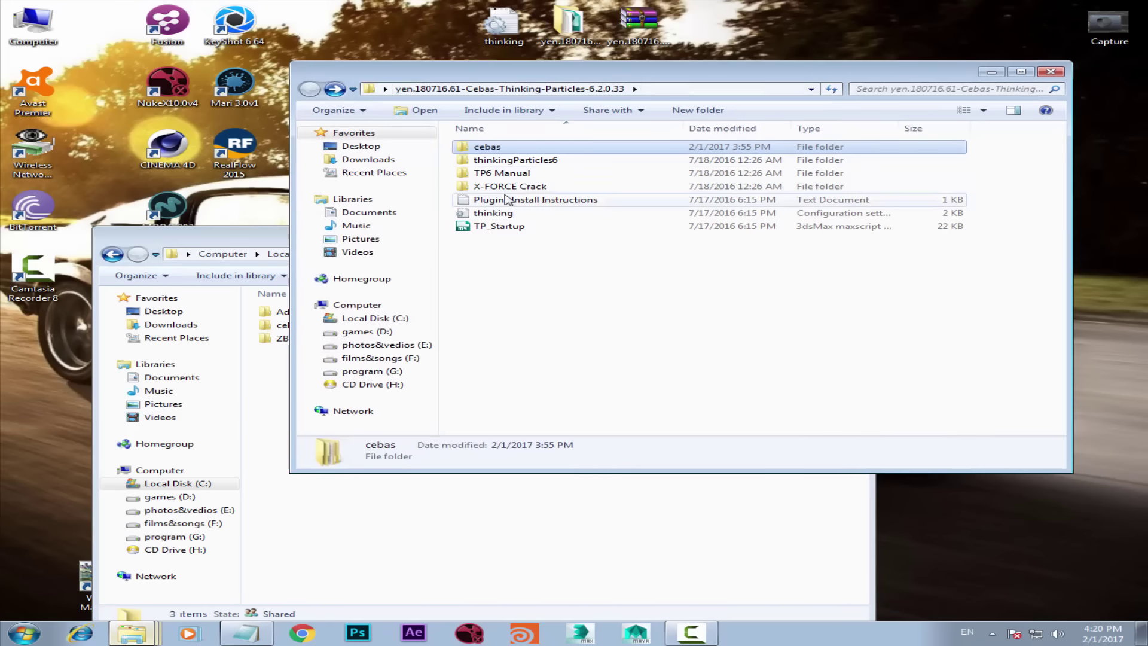
{"action": "left_click", "coordinate": [518, 178]}
{"action": "double_click", "coordinate": [518, 178]}
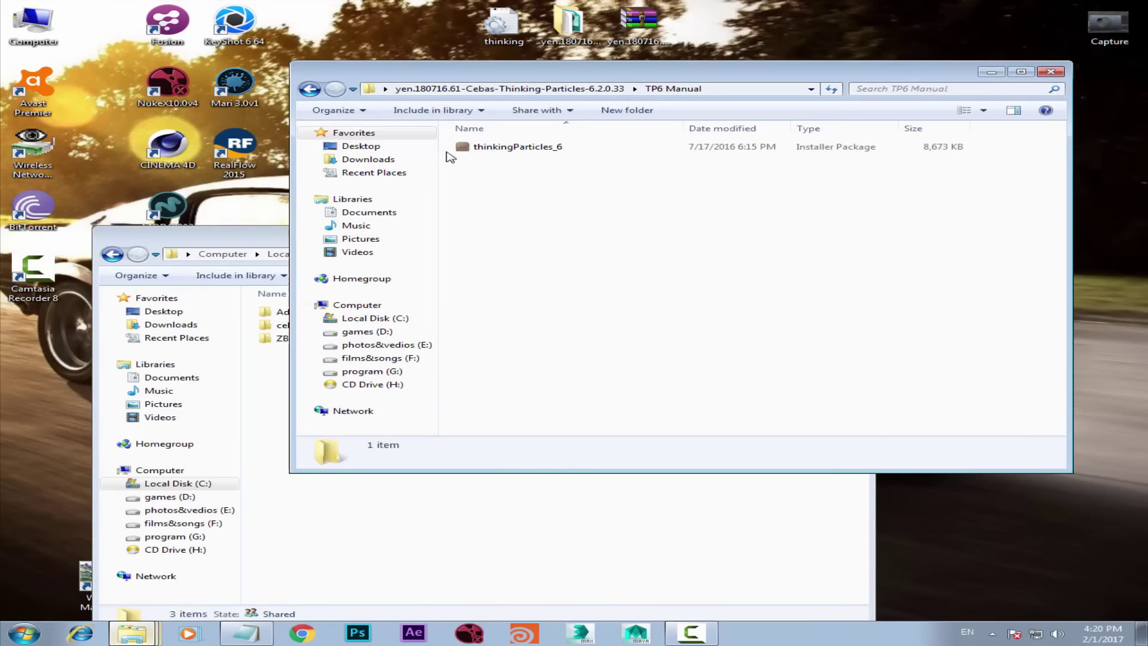
{"action": "left_click", "coordinate": [316, 91]}
- Open the X-FORCE Crack folder and select the IP-clamp1.2 installer
{"action": "double_click", "coordinate": [508, 186]}
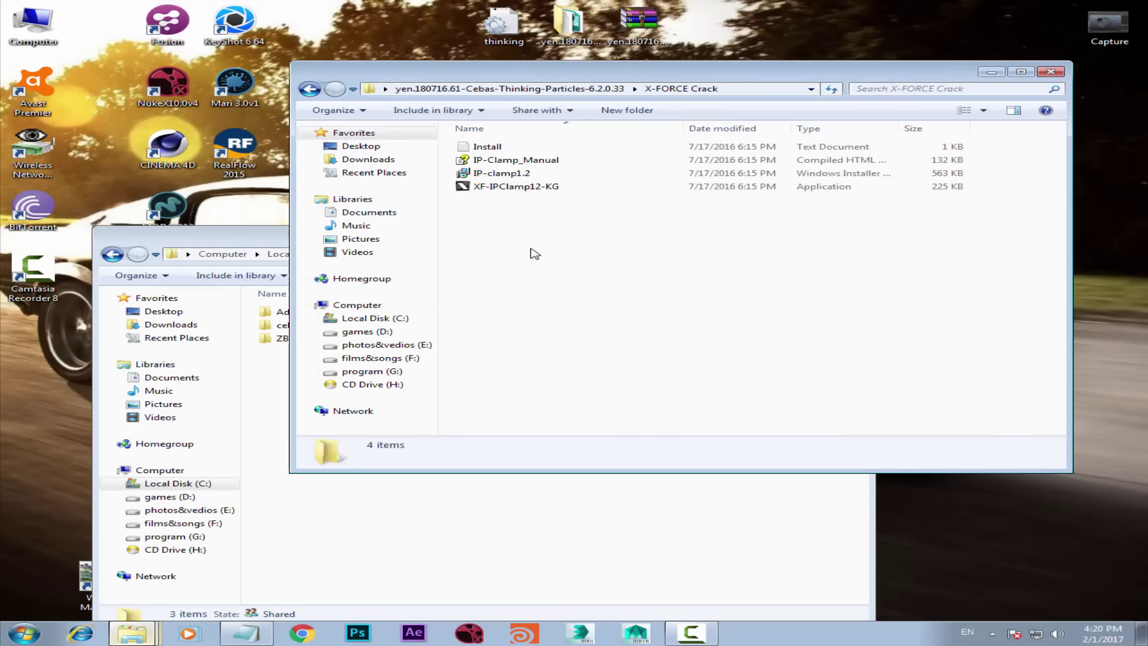
{"action": "left_click", "coordinate": [455, 176]}
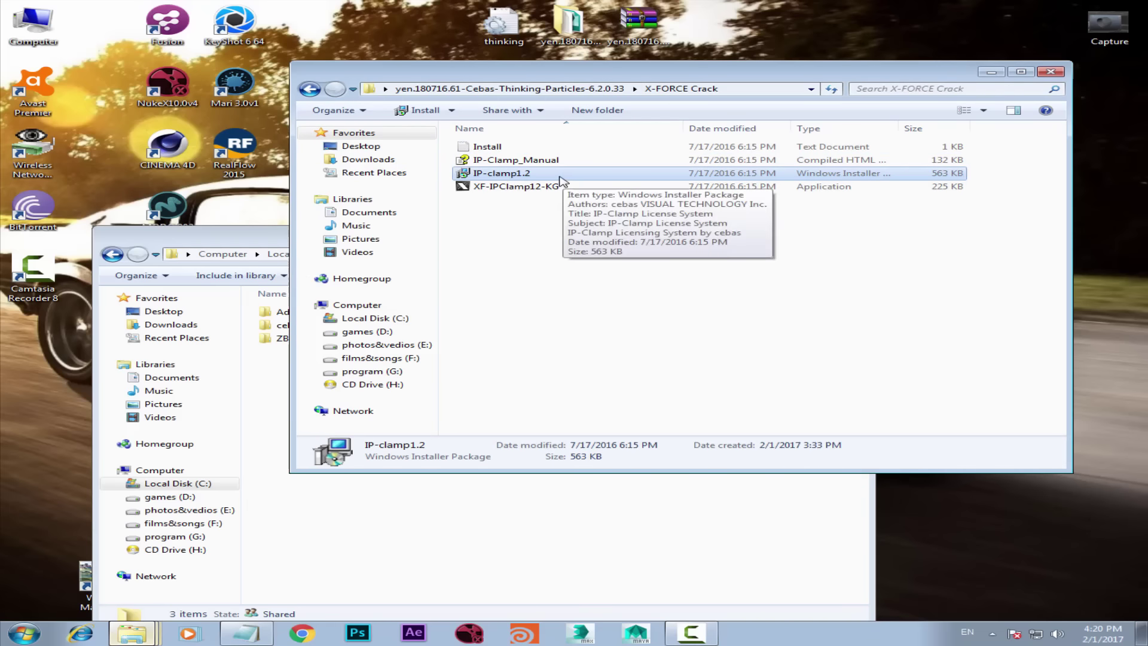
- Show the root of drive C in the second Explorer window and reposition both Explorer windows
{"action": "mouse_move", "coordinate": [260, 239]}
{"action": "left_mouse_down"}
{"action": "mouse_move", "coordinate": [234, 237]}
{"action": "mouse_move", "coordinate": [249, 233]}
{"action": "left_mouse_up"}
{"action": "left_click", "coordinate": [184, 478]}
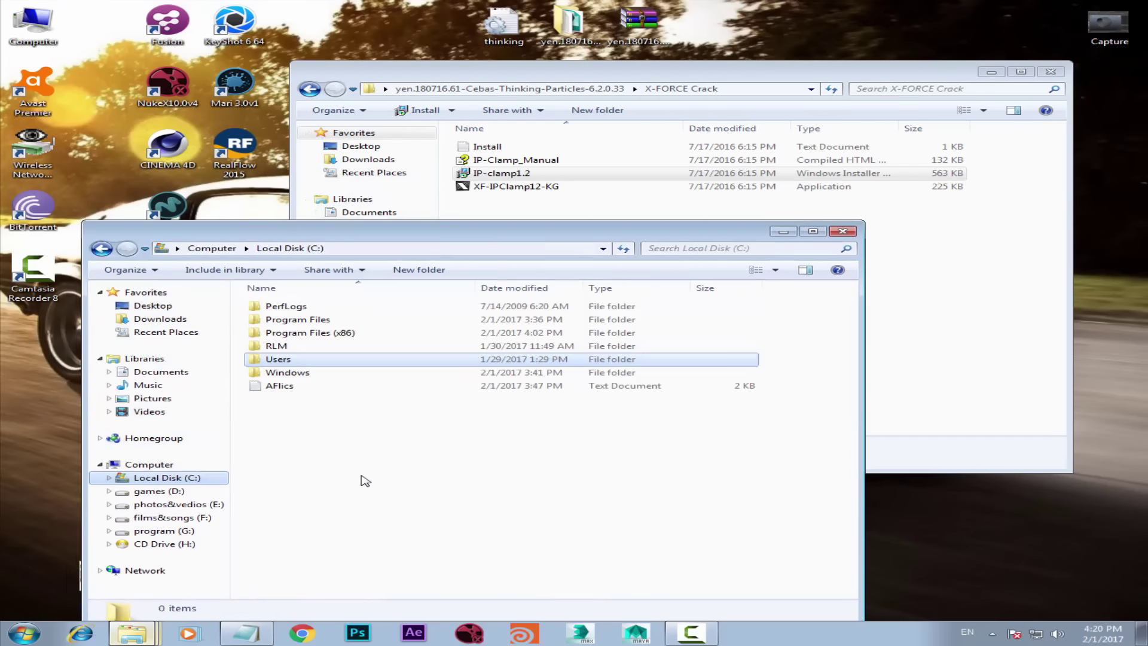
{"action": "left_click", "coordinate": [374, 466]}
{"action": "key", "text": "Up"}
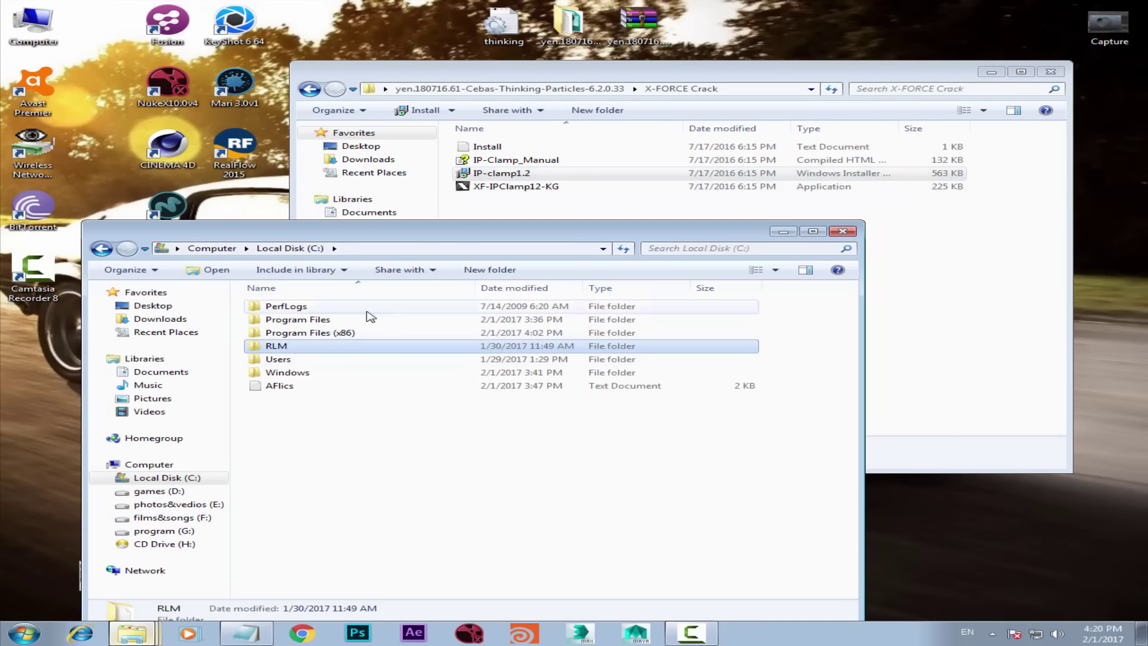
{"action": "left_click_drag", "start_coordinate": [359, 238], "coordinate": [332, 241]}
{"action": "left_click_drag", "start_coordinate": [394, 70], "coordinate": [404, 87]}
- Uninstall the existing IP-Clamp Service through Control Panel's Programs and Features
{"action": "key", "text": "super"}
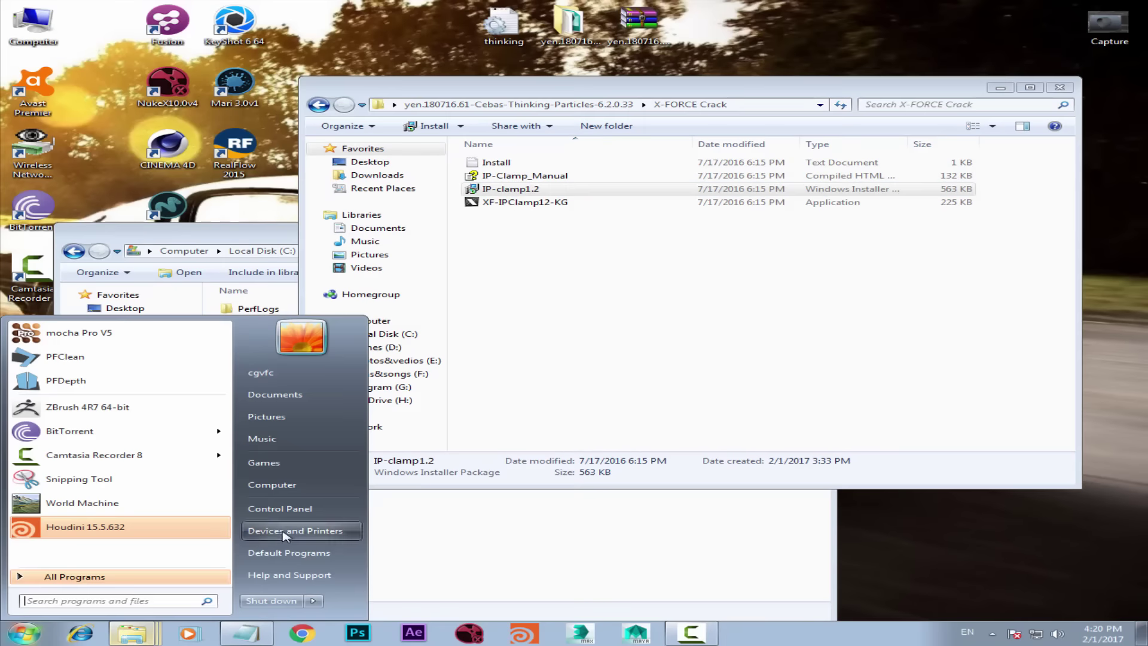
{"action": "left_click", "coordinate": [308, 514]}
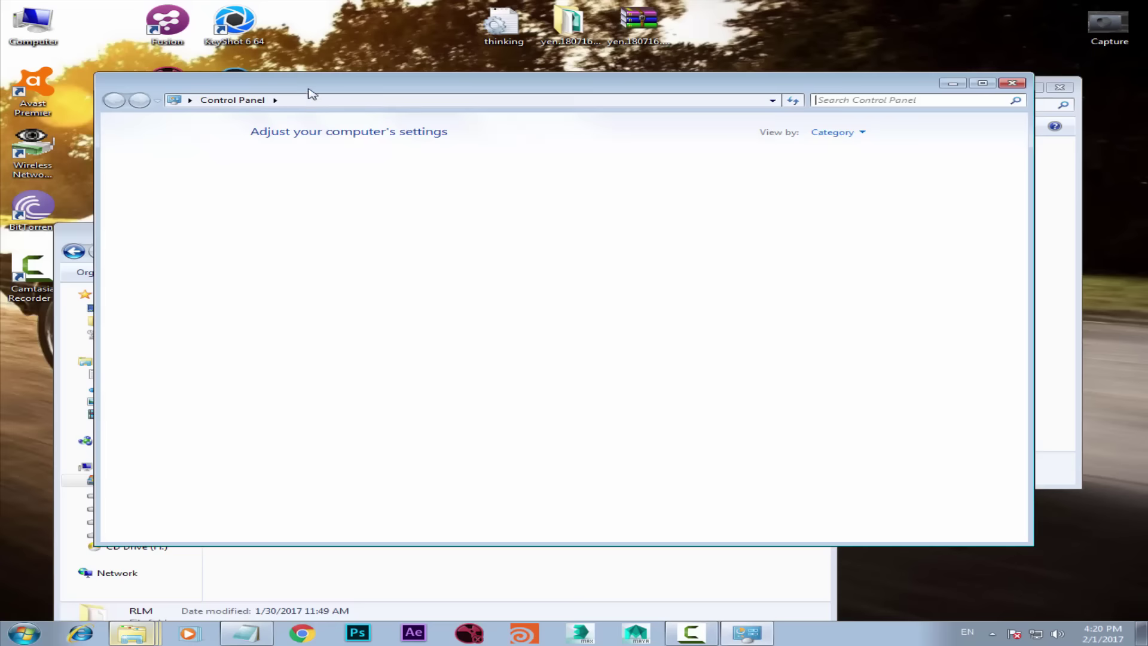
{"action": "left_click_drag", "start_coordinate": [310, 88], "coordinate": [338, 101]}
{"action": "left_click", "coordinate": [391, 323]}
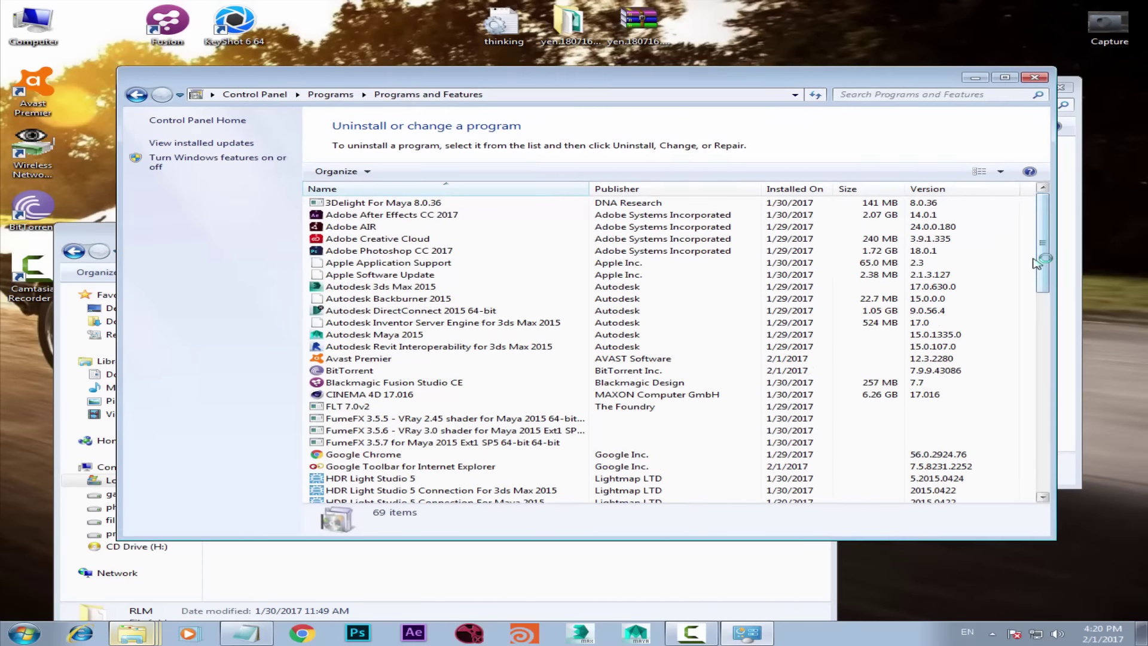
{"action": "left_click_drag", "start_coordinate": [1044, 250], "coordinate": [1044, 325]}
{"action": "right_click", "coordinate": [391, 387]}
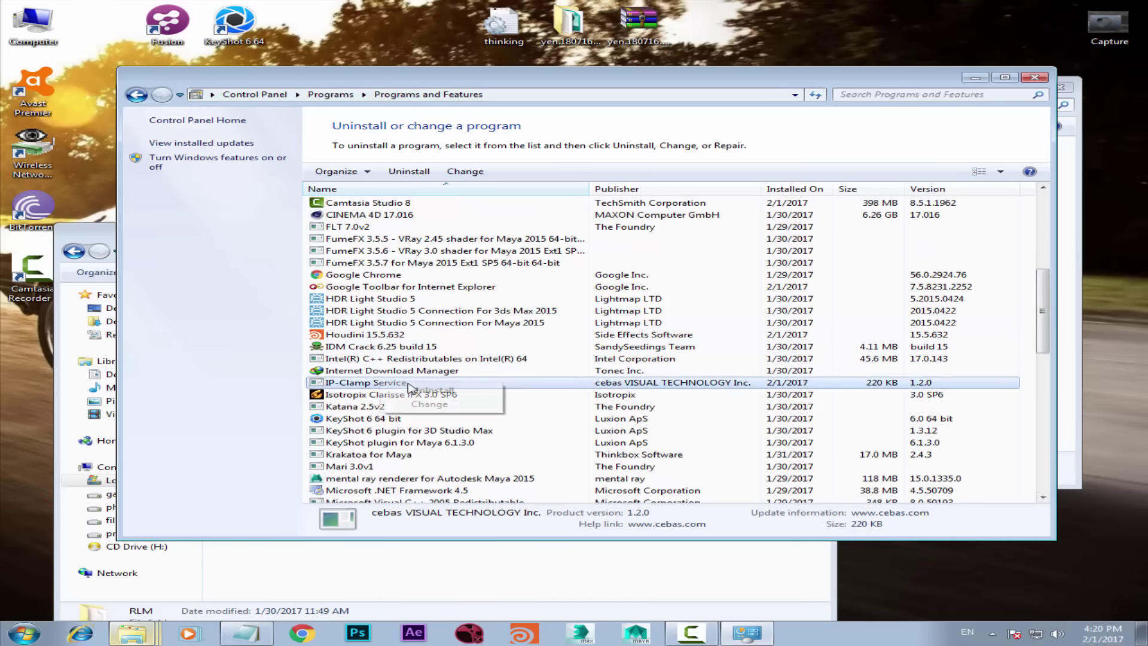
{"action": "left_click", "coordinate": [418, 394]}
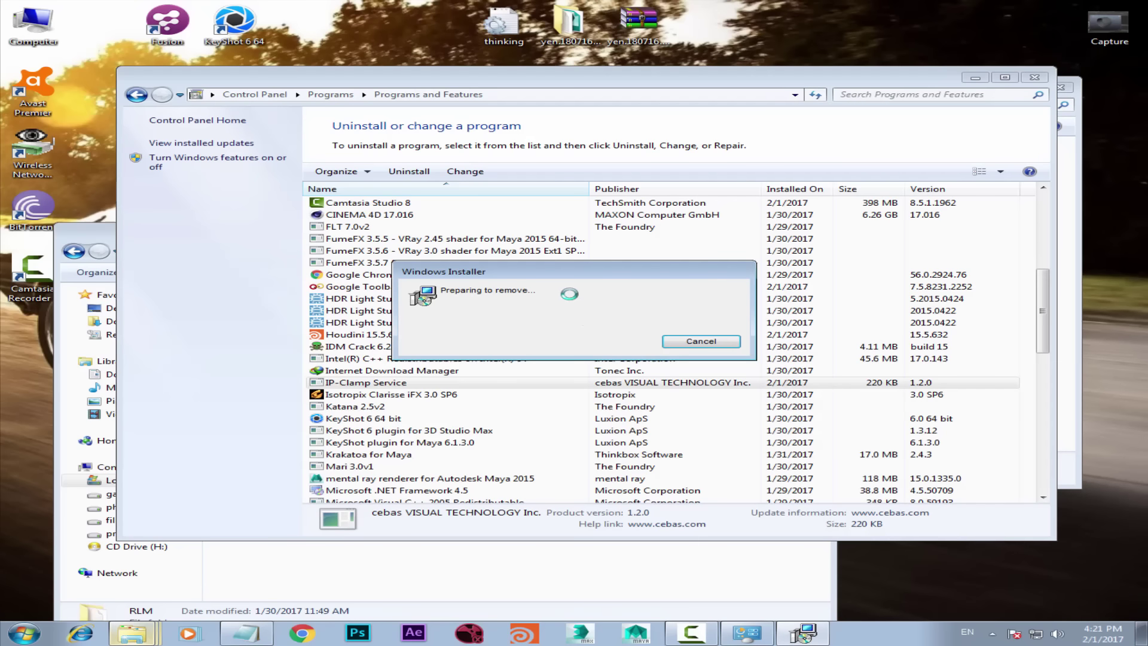
{"action": "left_click_drag", "start_coordinate": [547, 265], "coordinate": [565, 240]}
{"action": "right_click", "coordinate": [255, 1]}
{"action": "left_click", "coordinate": [315, 34]}
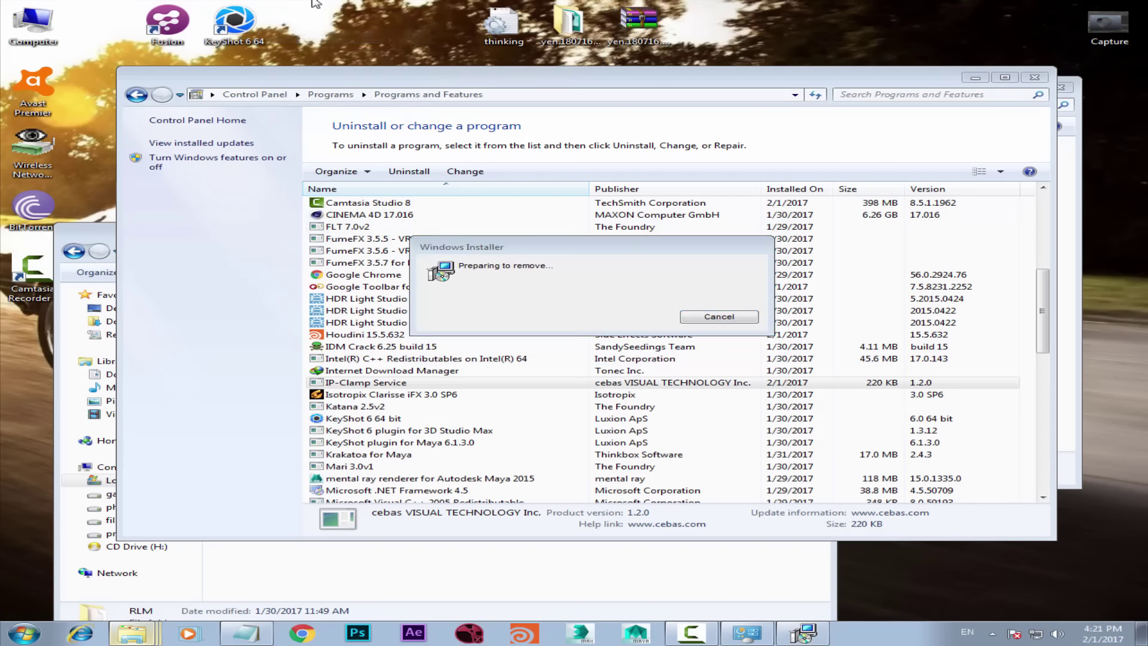
{"action": "right_click", "coordinate": [307, 2]}
{"action": "left_click", "coordinate": [326, 36]}
{"action": "right_click", "coordinate": [274, 1]}
{"action": "left_click", "coordinate": [317, 36]}
{"action": "right_click", "coordinate": [246, 2]}
{"action": "left_click", "coordinate": [290, 38]}
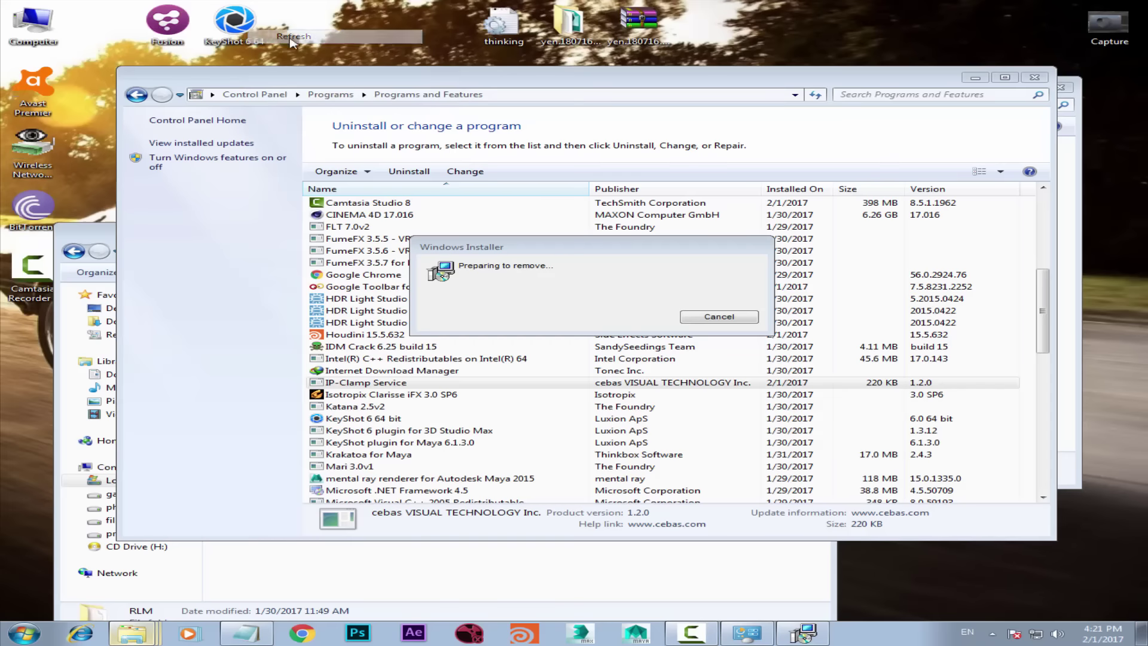
{"action": "right_click", "coordinate": [293, 2]}
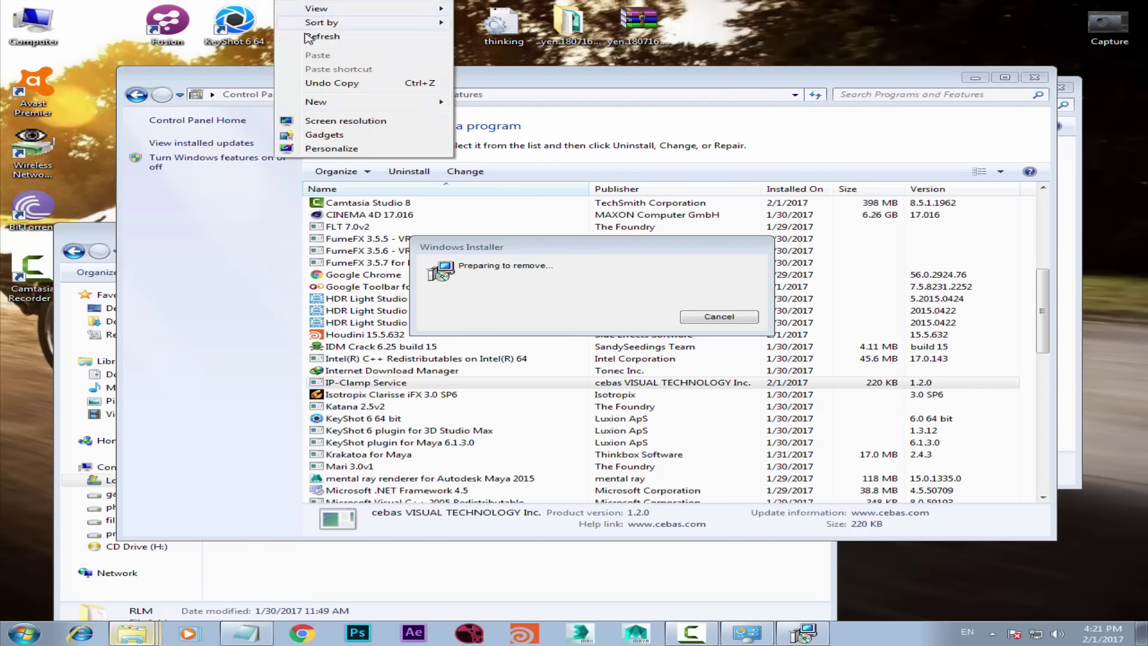
{"action": "left_click", "coordinate": [326, 37]}
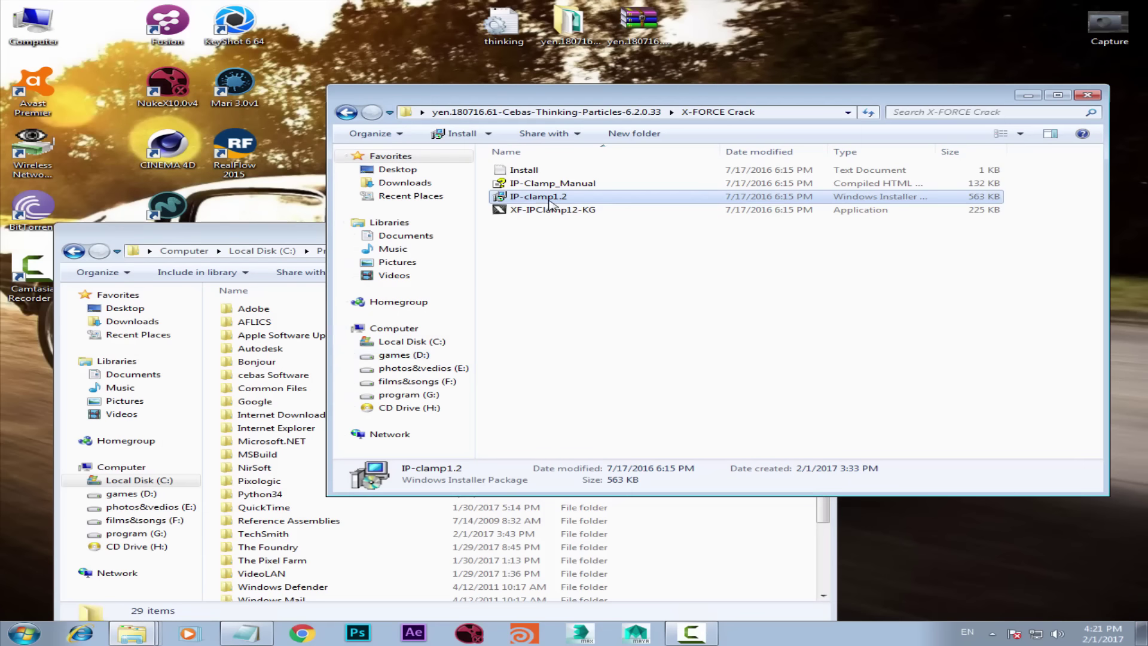
- Install the IP-Clamp Service from the IP-clamp1.2 package and finish its installation wizard
{"action": "double_click", "coordinate": [584, 197]}
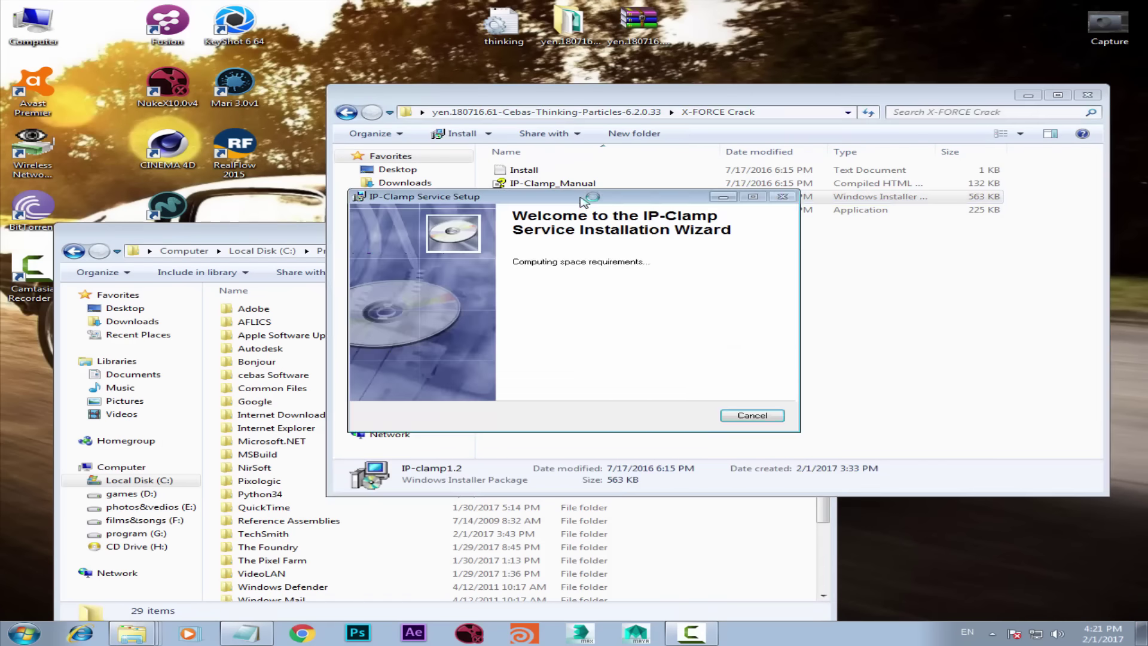
{"action": "left_click", "coordinate": [661, 415]}
{"action": "left_click", "coordinate": [672, 415]}
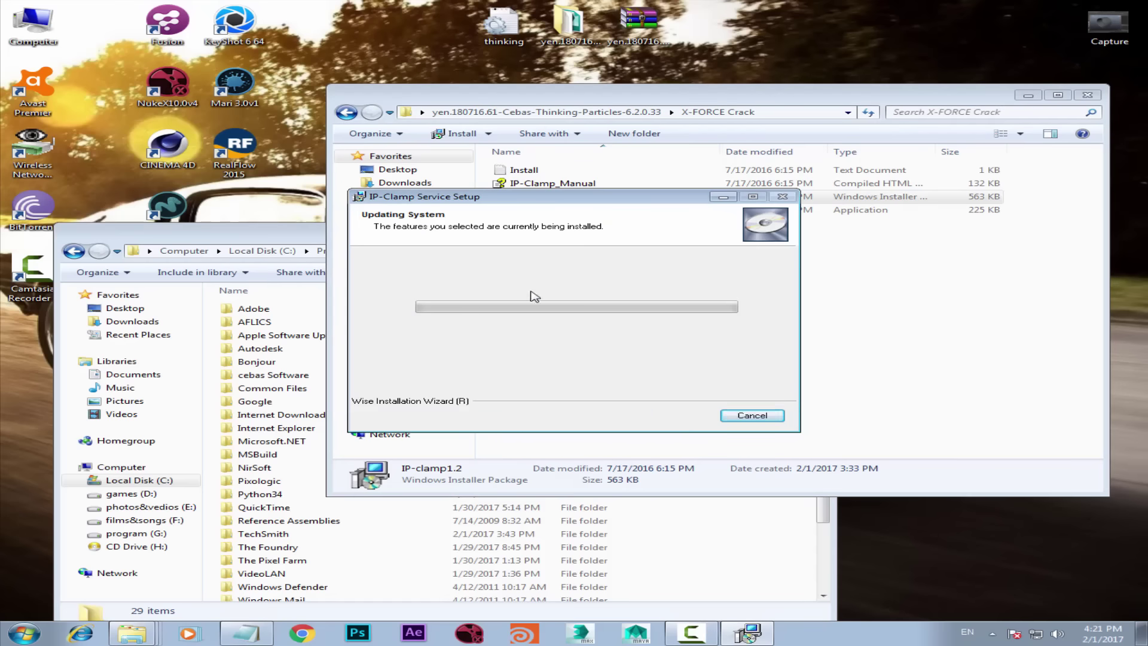
{"action": "left_click_drag", "start_coordinate": [504, 202], "coordinate": [531, 218]}
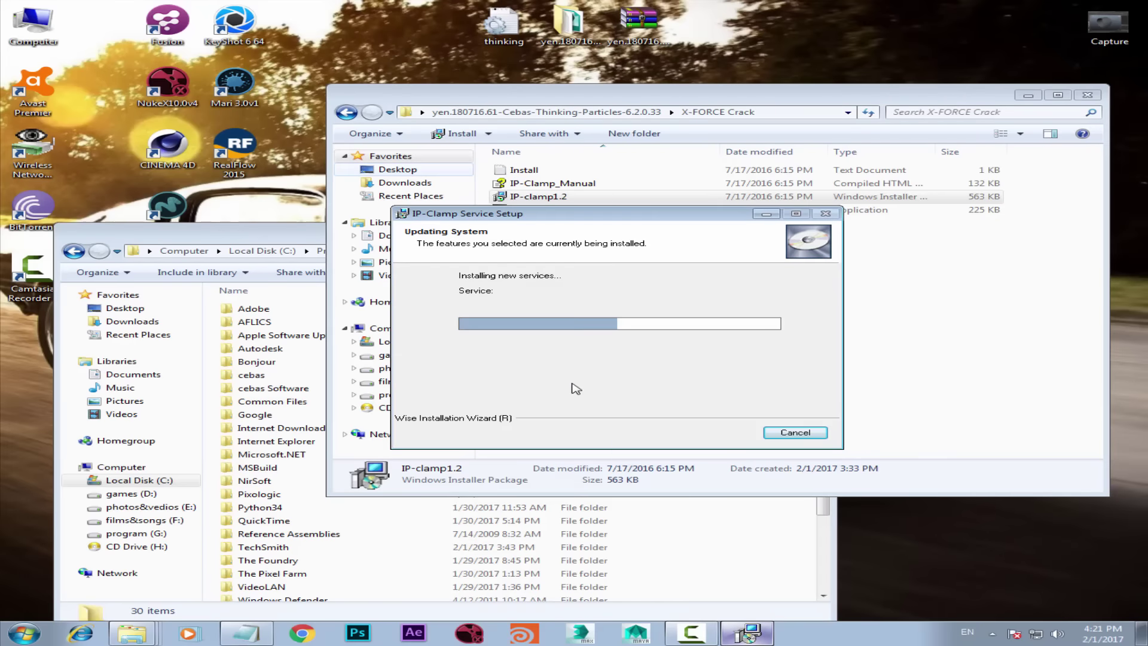
{"action": "right_click", "coordinate": [307, 3]}
{"action": "left_click", "coordinate": [357, 41]}
{"action": "right_click", "coordinate": [328, 2]}
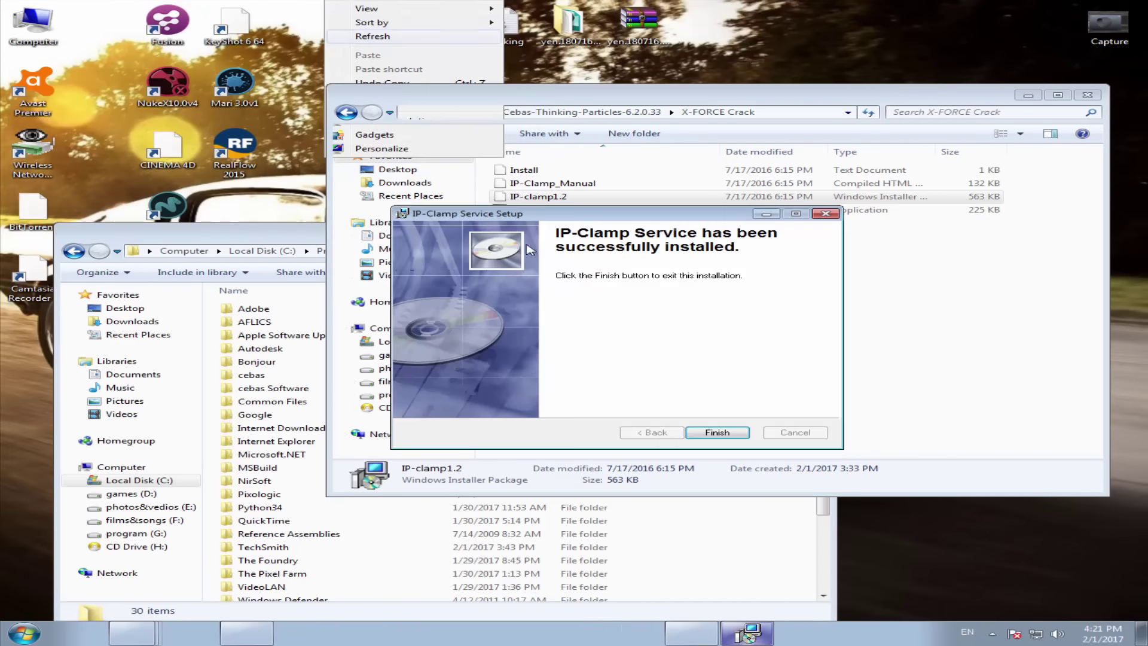
{"action": "left_click", "coordinate": [372, 37]}
{"action": "left_click", "coordinate": [735, 437]}
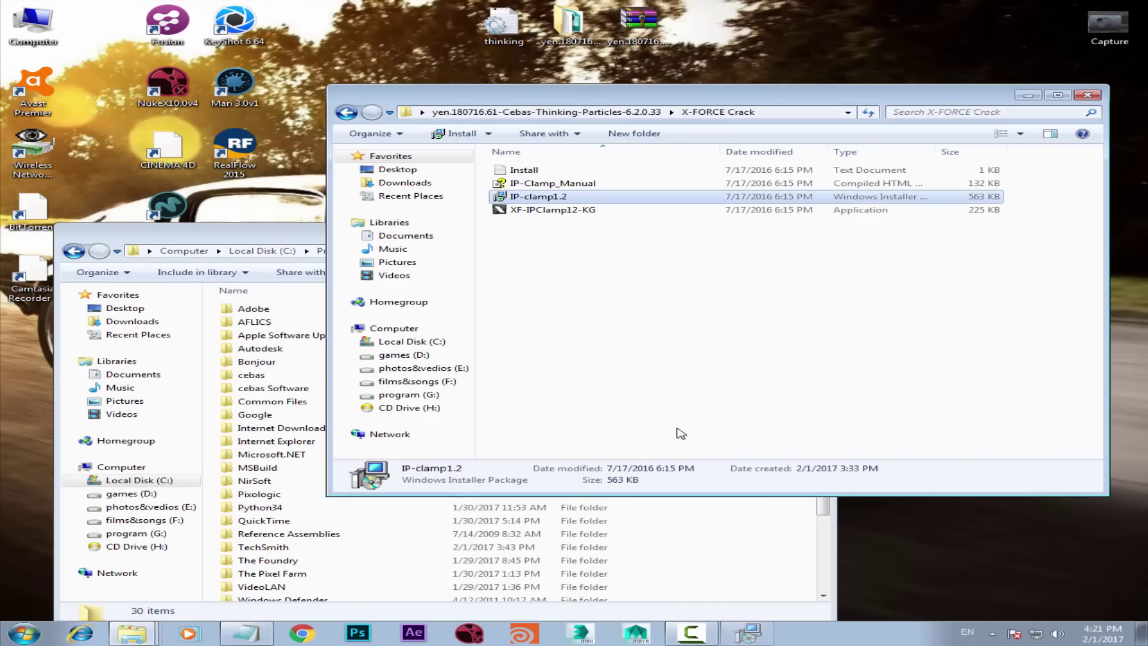
- Open the cebas\ip-clamp folder in Program Files (x86) and select the IP-Clamp application
{"action": "left_click", "coordinate": [269, 389]}
{"action": "double_click", "coordinate": [274, 378]}
{"action": "double_click", "coordinate": [261, 310]}
{"action": "left_click", "coordinate": [267, 323]}
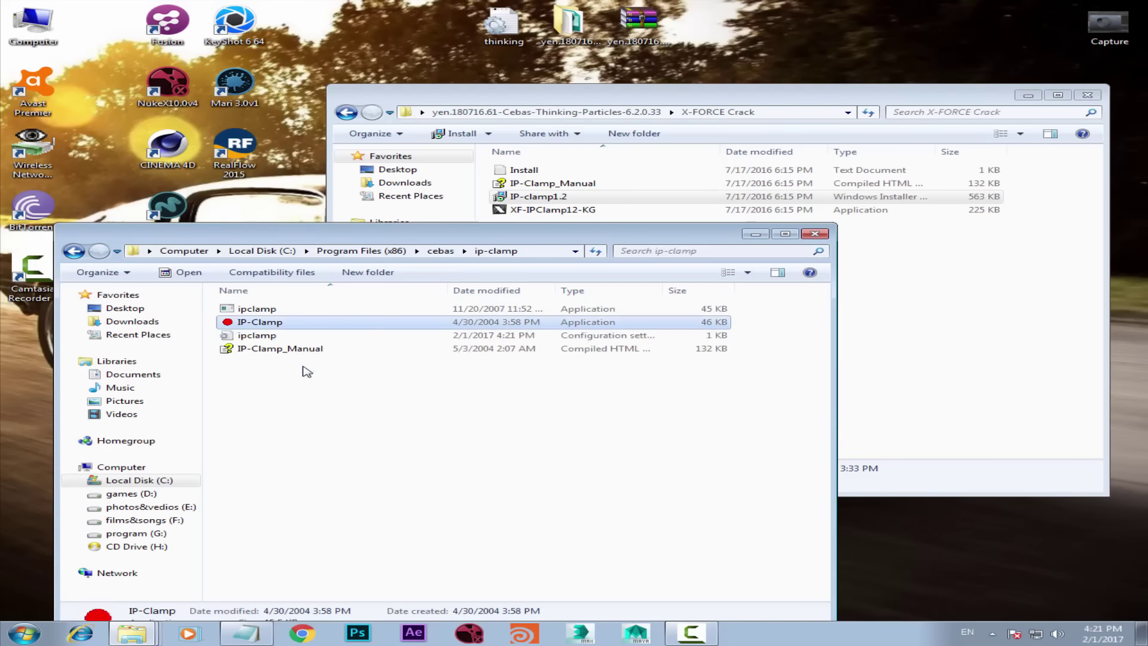
- Run IP-Clamp as administrator and choose the Realtek PCI-E Gigabit Ethernet NIC as the primary network adapter
{"action": "right_click", "coordinate": [278, 324]}
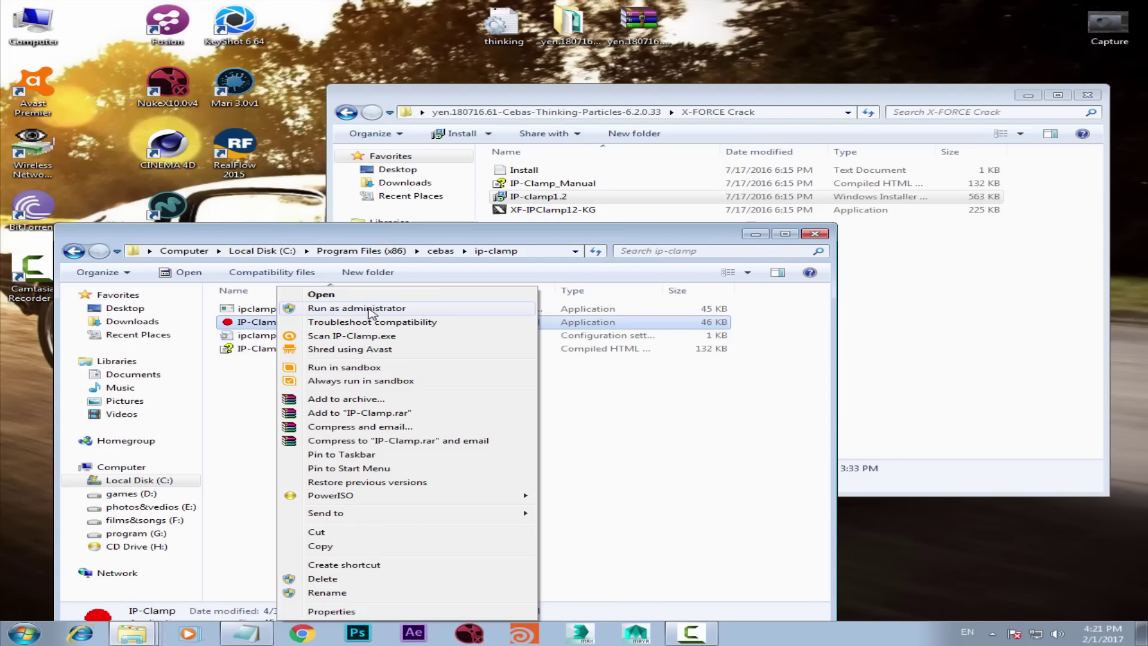
{"action": "left_click", "coordinate": [397, 309]}
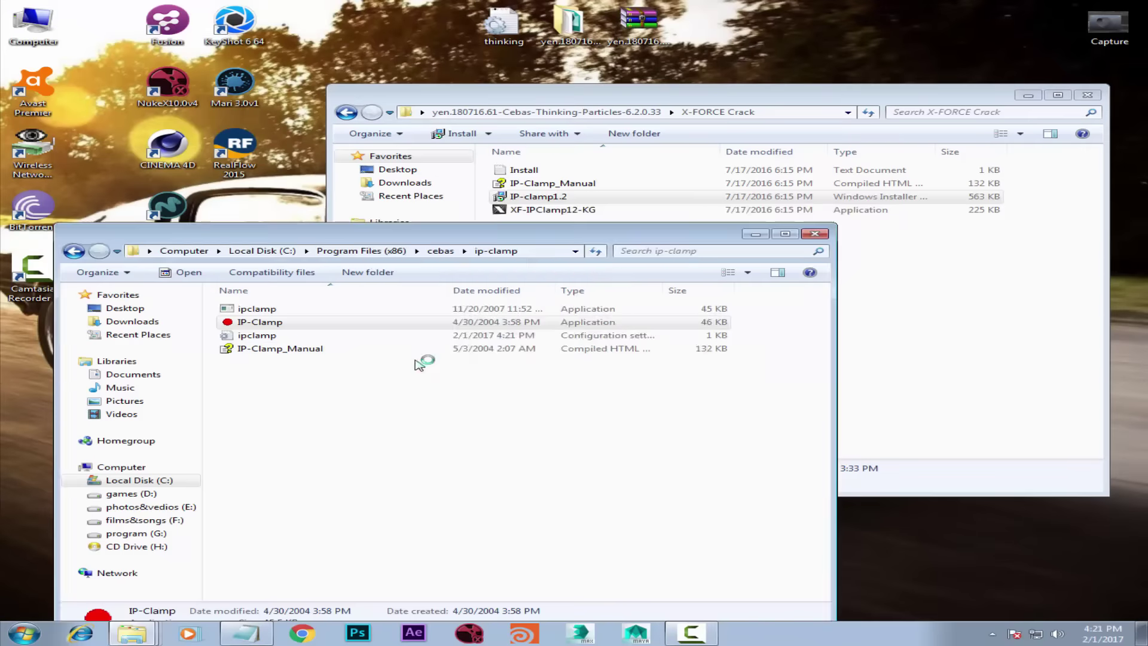
{"action": "left_click", "coordinate": [478, 277]}
{"action": "left_click", "coordinate": [477, 296]}
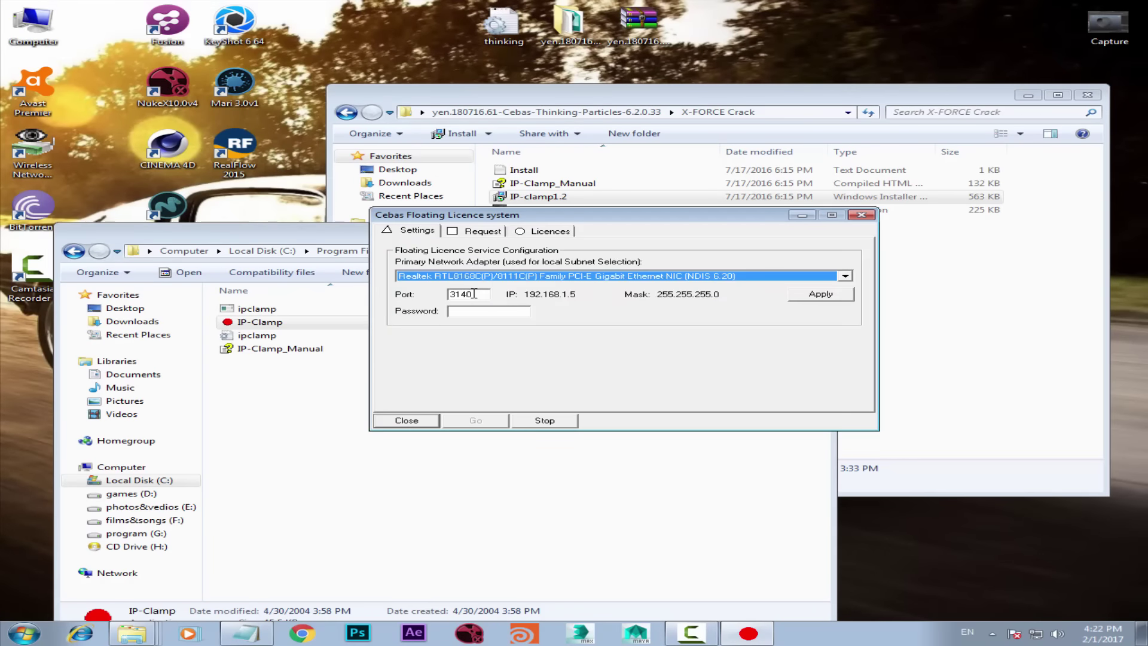
- Fill in the licence request's user and contact details and lock the licences to the Realtek network adapter
{"action": "left_click", "coordinate": [475, 231]}
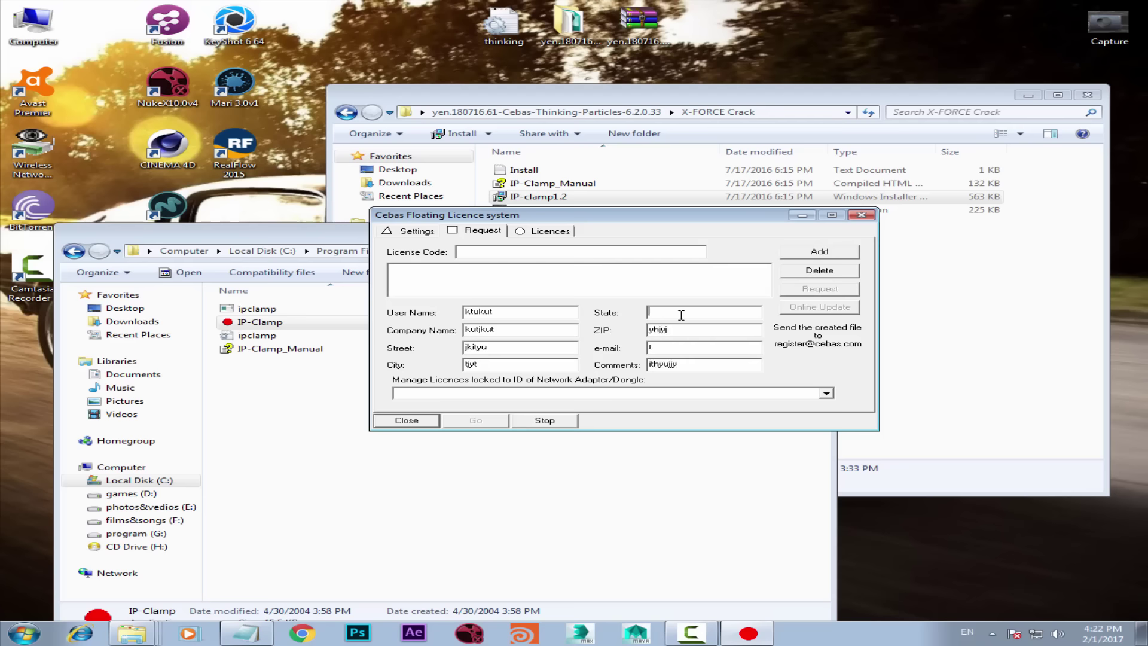
{"action": "left_click", "coordinate": [544, 395]}
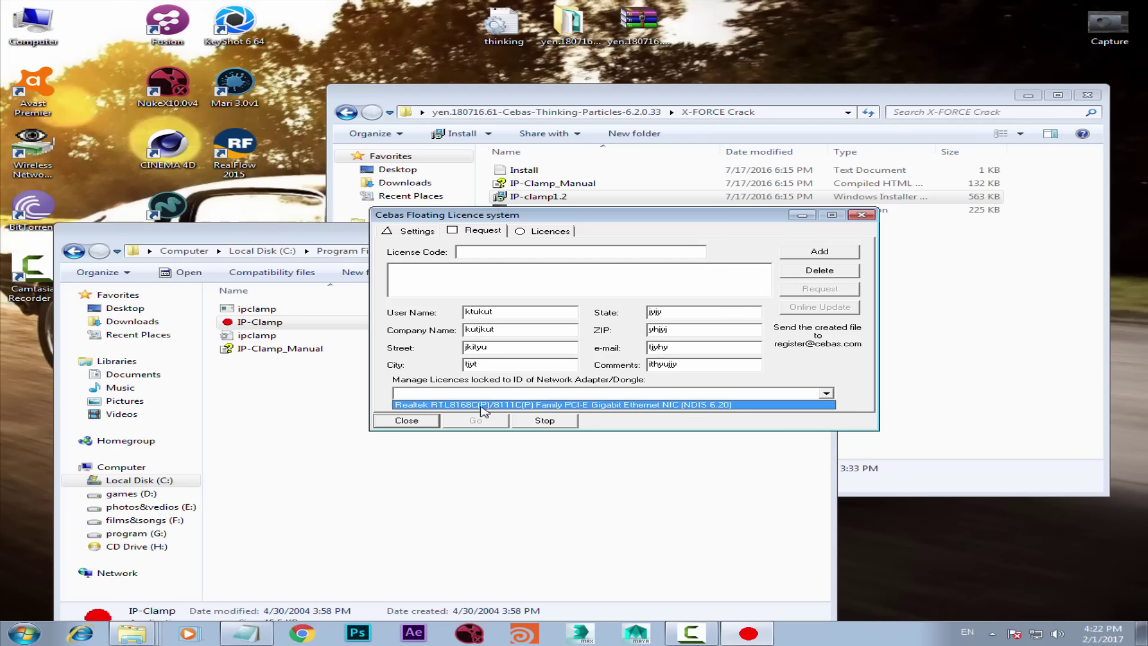
{"action": "left_click", "coordinate": [544, 407]}
- Check the available licences and settings in the Cebas Floating Licence system, then return to the request form
{"action": "left_click", "coordinate": [519, 231]}
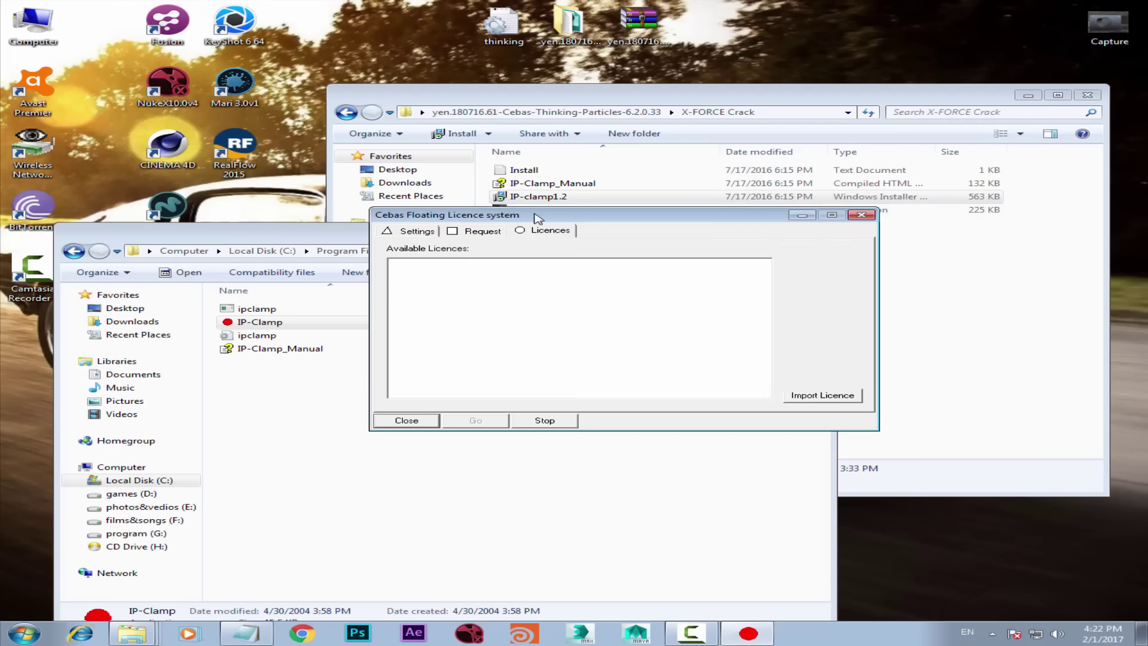
{"action": "left_click_drag", "start_coordinate": [534, 214], "coordinate": [408, 281]}
{"action": "left_click", "coordinate": [419, 276]}
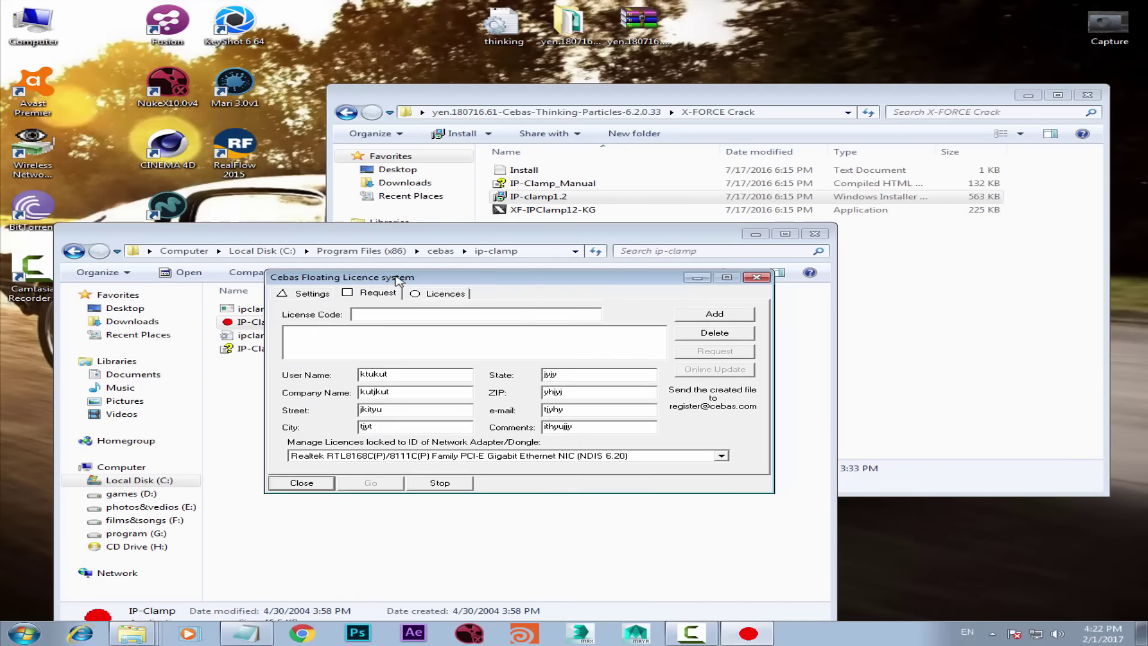
{"action": "left_click", "coordinate": [312, 293]}
{"action": "left_click", "coordinate": [373, 292]}
- Run XF-IPClamp12-KG from the X-FORCE Crack folder as administrator
{"action": "left_click", "coordinate": [519, 213]}
{"action": "right_click", "coordinate": [519, 213]}
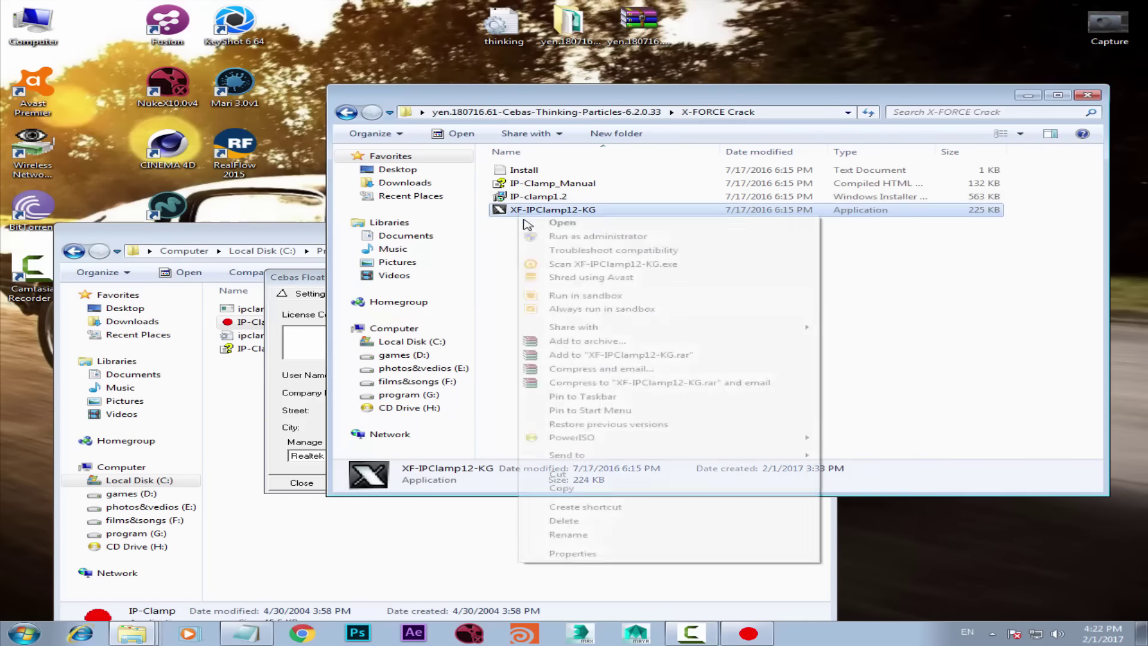
{"action": "left_click", "coordinate": [580, 240]}
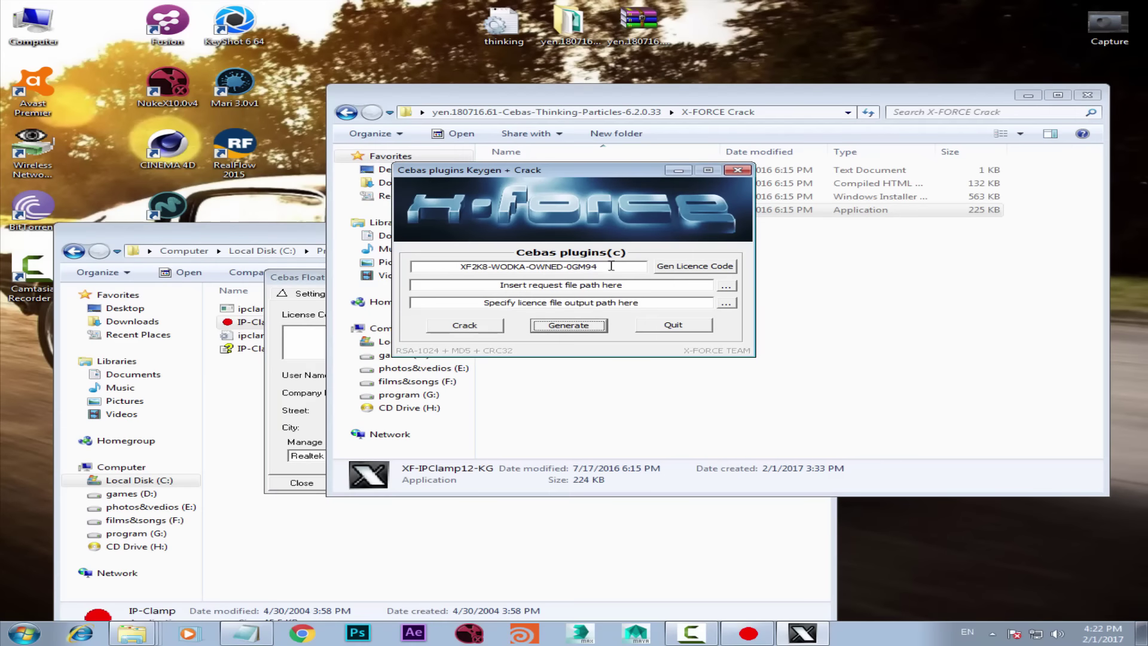
- Copy the licence code from the Cebas plugins window into the request's License Code field and close the X-FORCE Crack folder
{"action": "double_click", "coordinate": [611, 265]}
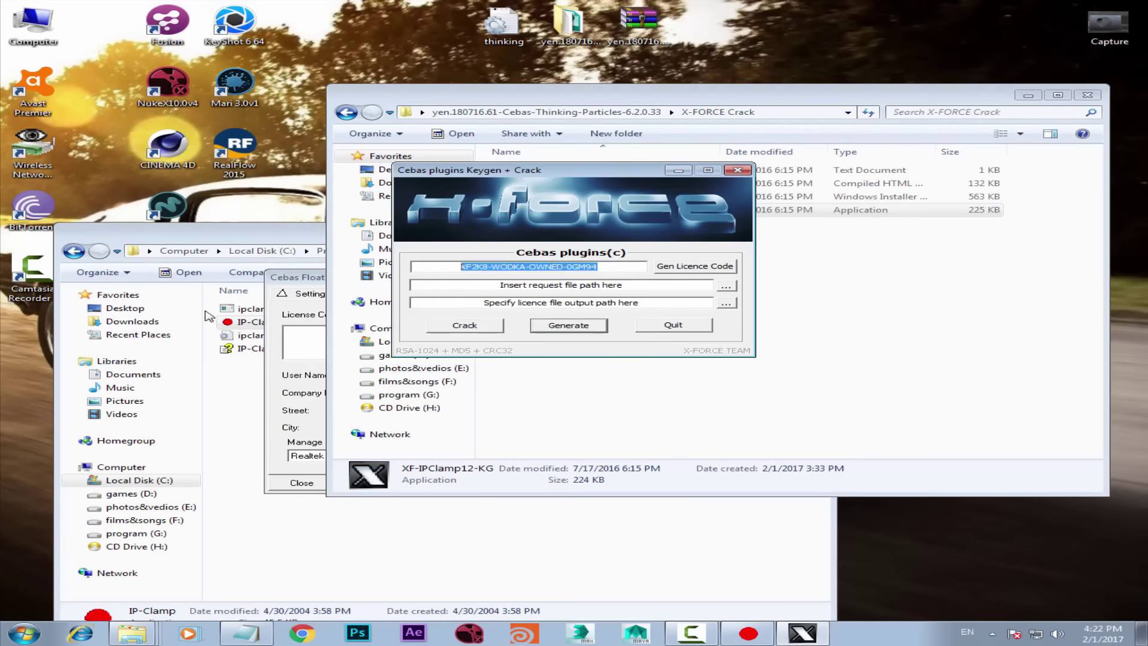
{"action": "left_click", "coordinate": [295, 286]}
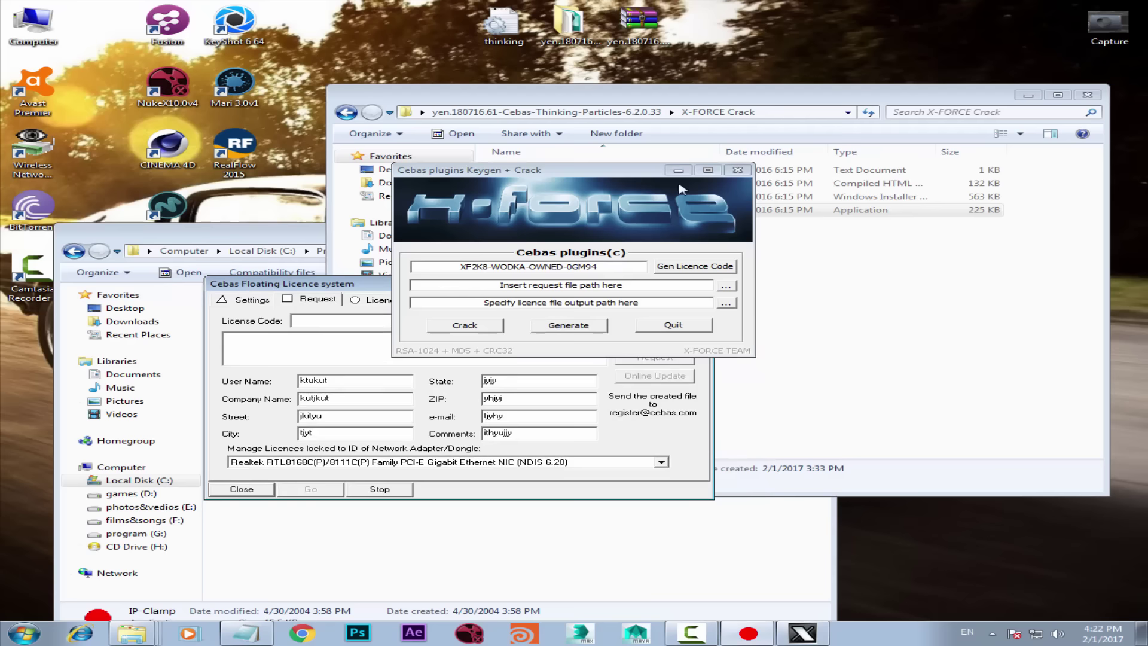
{"action": "left_click", "coordinate": [1085, 96]}
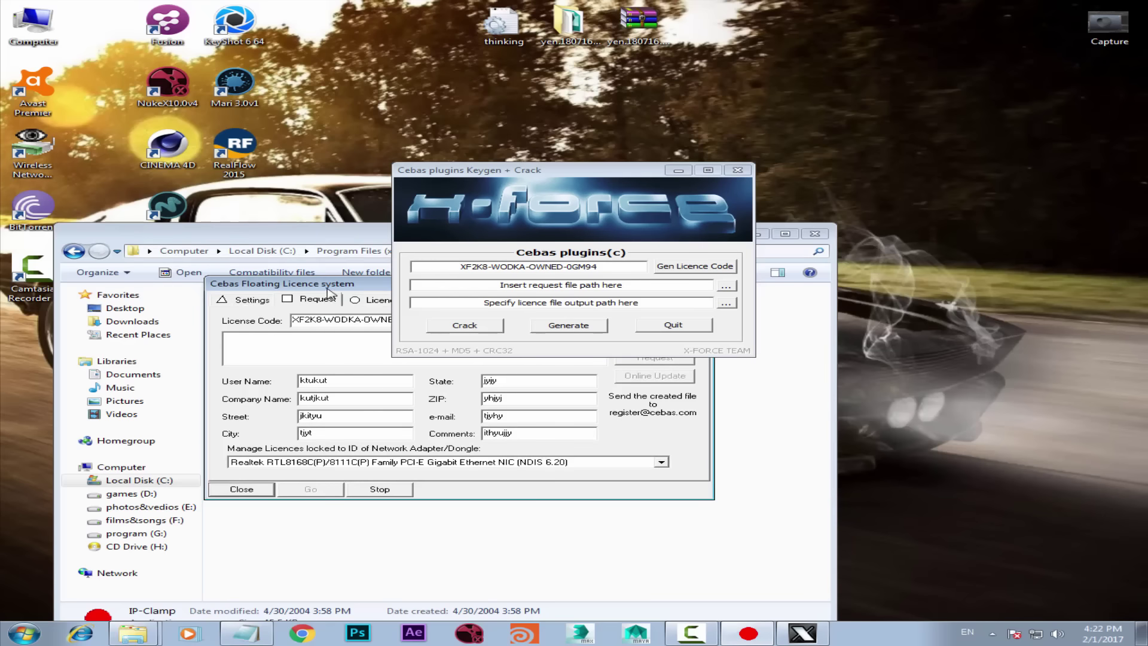
- Arrange the two licence windows so the request form is reachable and add the entered licence code to its list
{"action": "left_click_drag", "start_coordinate": [327, 288], "coordinate": [260, 305]}
{"action": "left_click", "coordinate": [515, 171]}
{"action": "left_click_drag", "start_coordinate": [519, 171], "coordinate": [596, 120]}
{"action": "left_click", "coordinate": [577, 352]}
{"action": "left_click", "coordinate": [583, 350]}
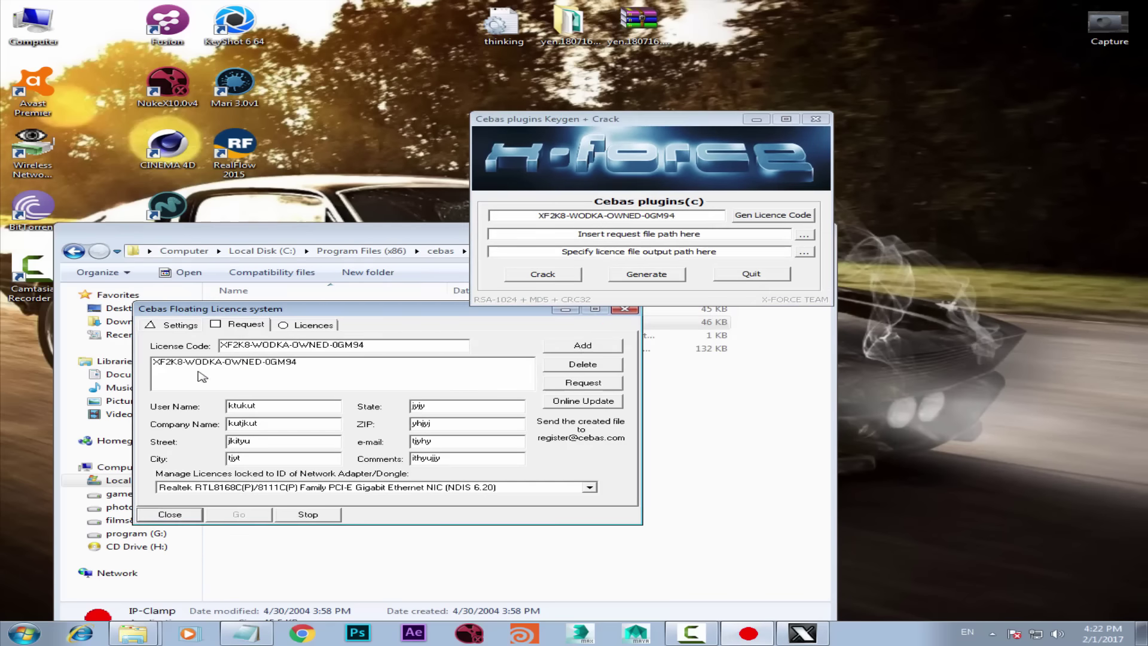
- Save the licence request as the text file vbft on the Desktop and close the Cebas Floating Licence system
{"action": "left_click", "coordinate": [596, 385]}
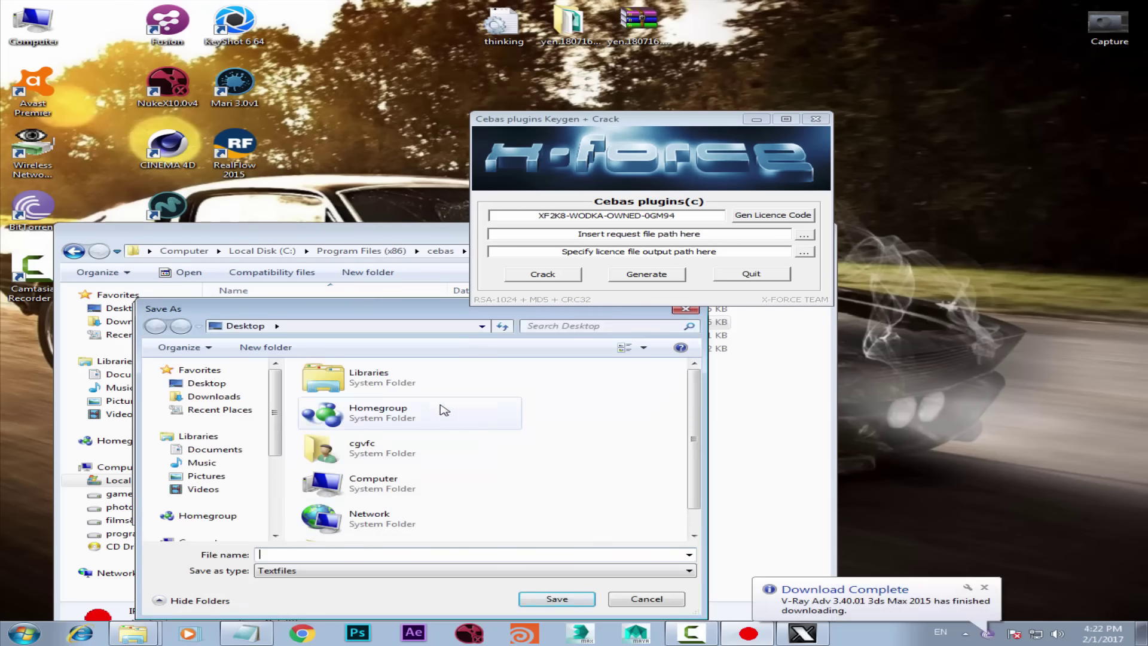
{"action": "left_click_drag", "start_coordinate": [286, 315], "coordinate": [203, 267]}
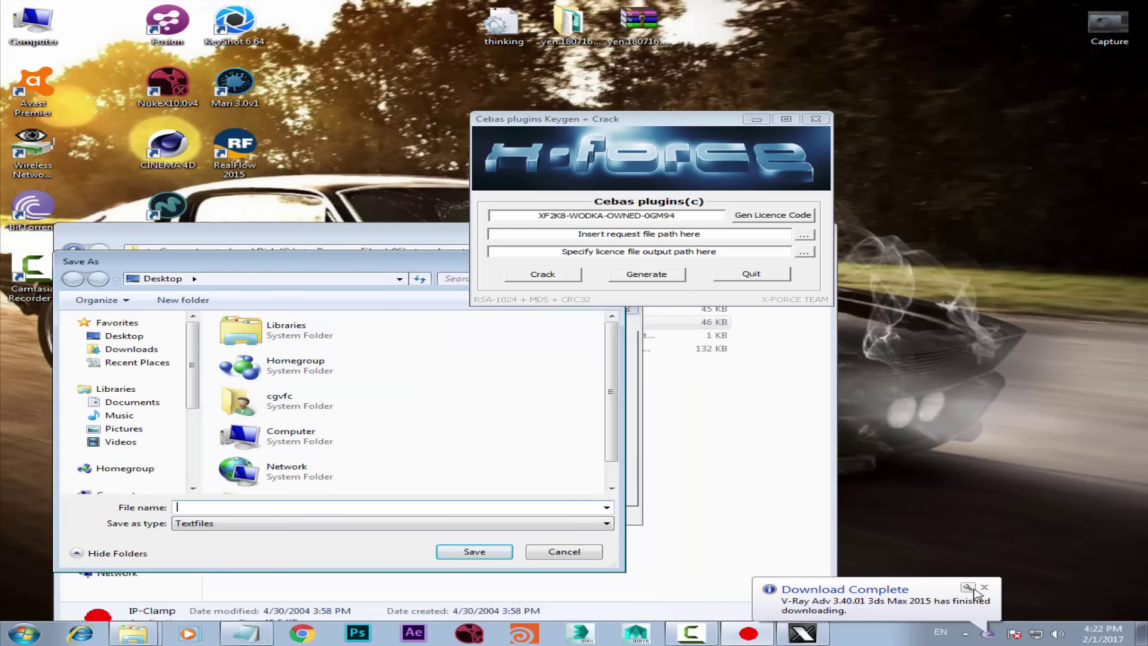
{"action": "left_click", "coordinate": [151, 336]}
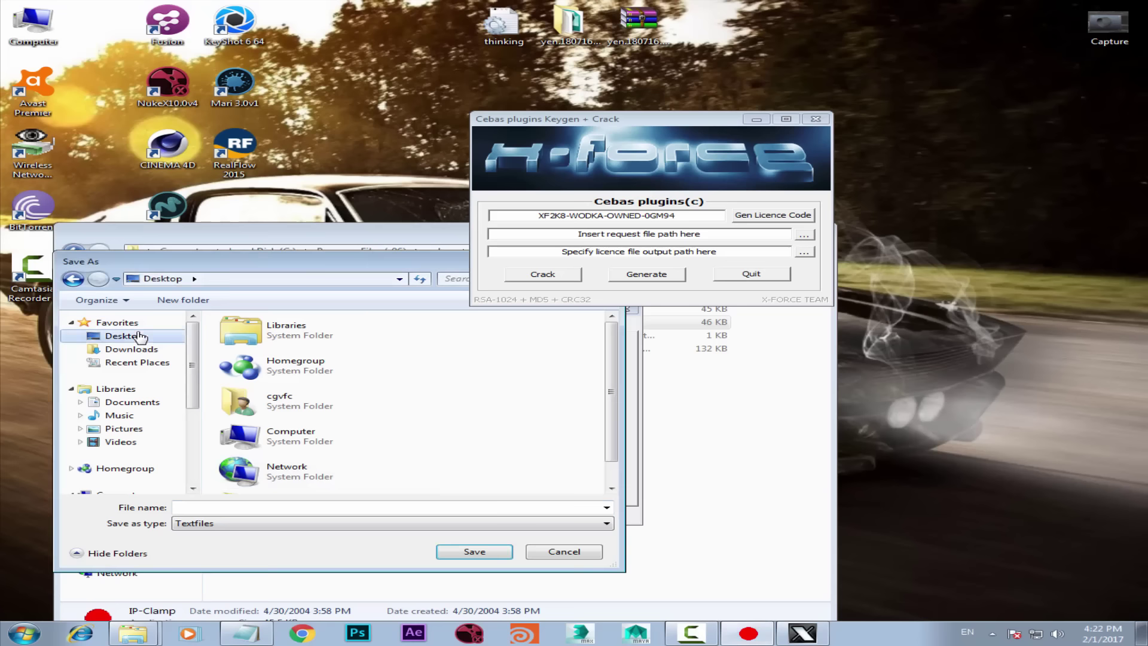
{"action": "left_click", "coordinate": [237, 508]}
{"action": "type", "text": "vbft"}
{"action": "key", "text": "Return"}
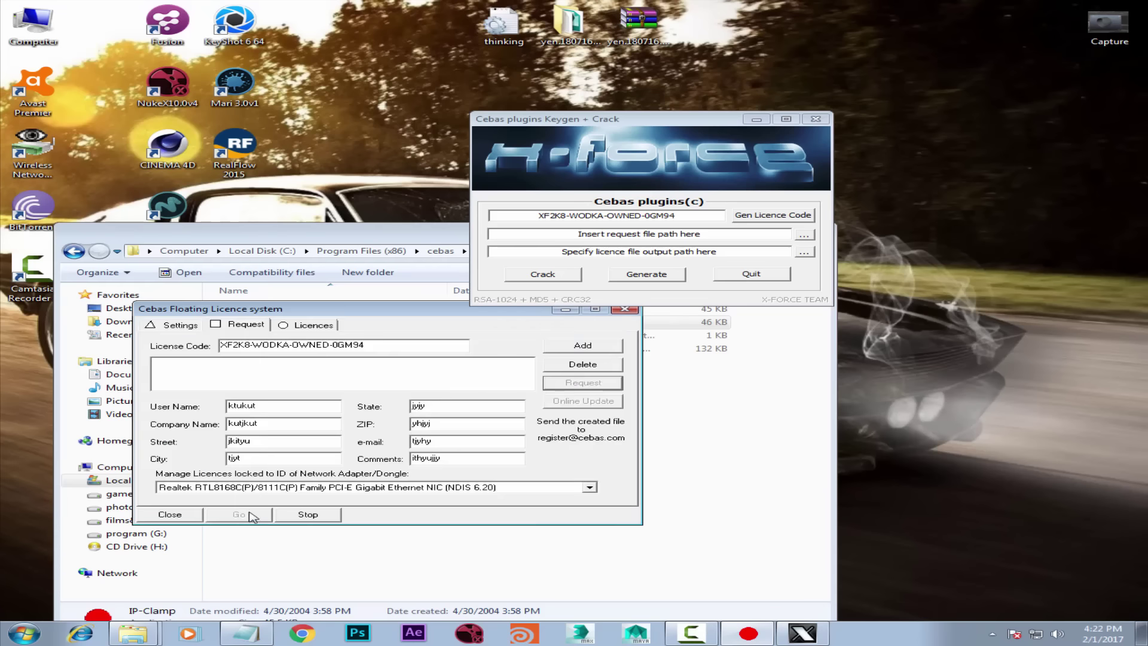
{"action": "left_click", "coordinate": [623, 310]}
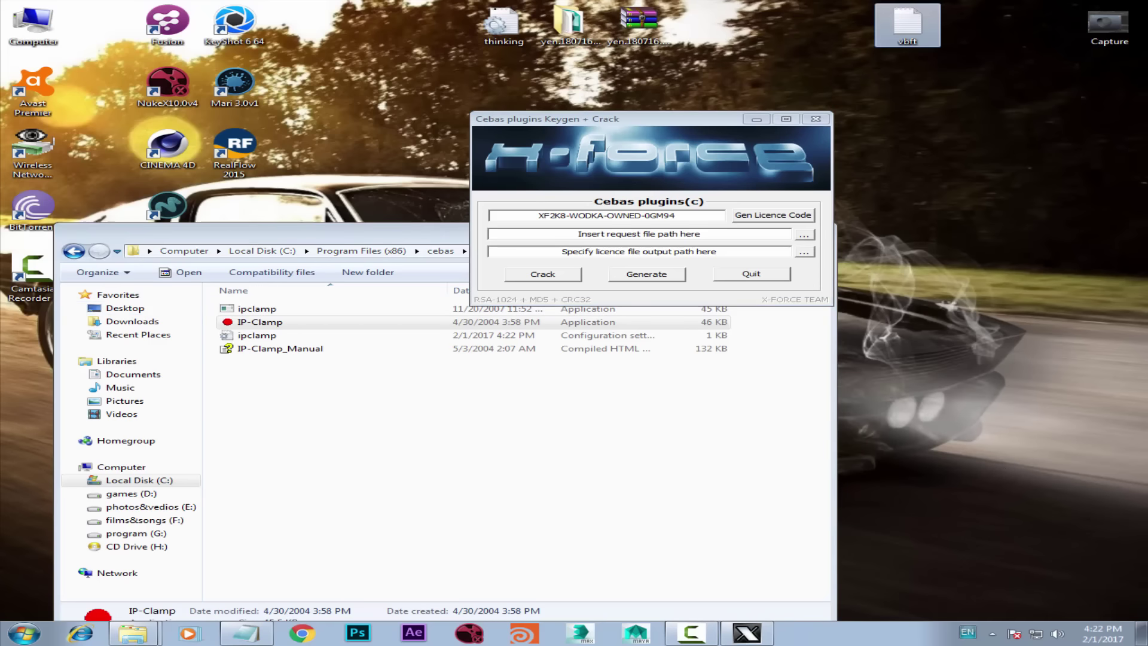
- Show processes from all users in Windows Task Manager, end the ipclamp.exe *32 process and close Task Manager
{"action": "right_click", "coordinate": [923, 632]}
{"action": "left_click", "coordinate": [957, 603]}
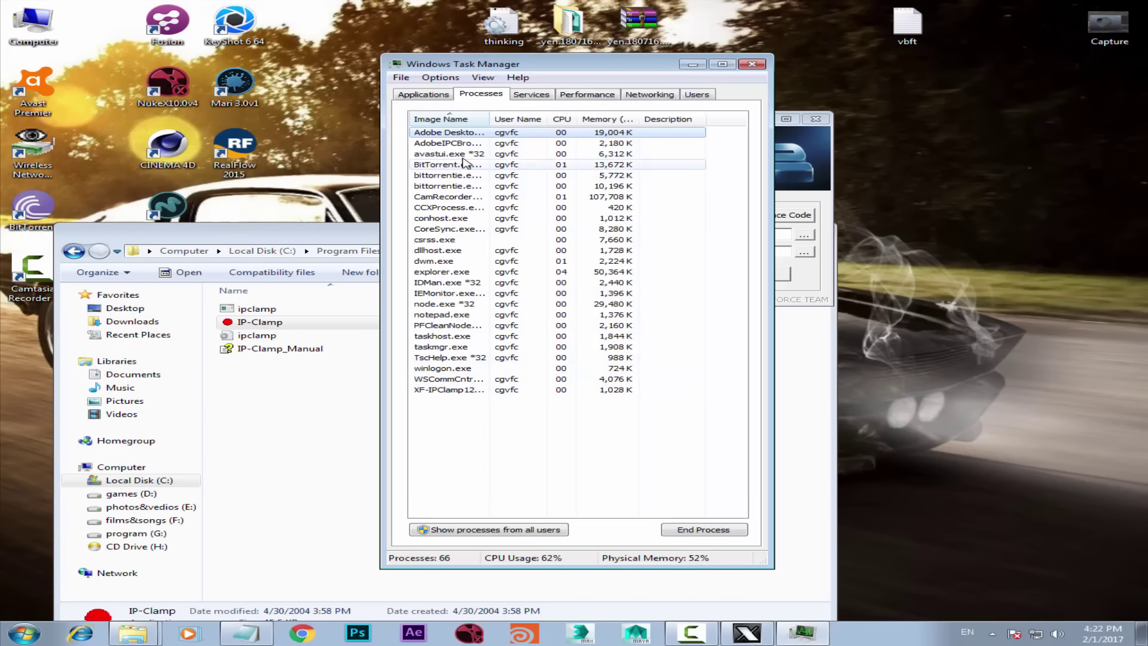
{"action": "left_click", "coordinate": [490, 530]}
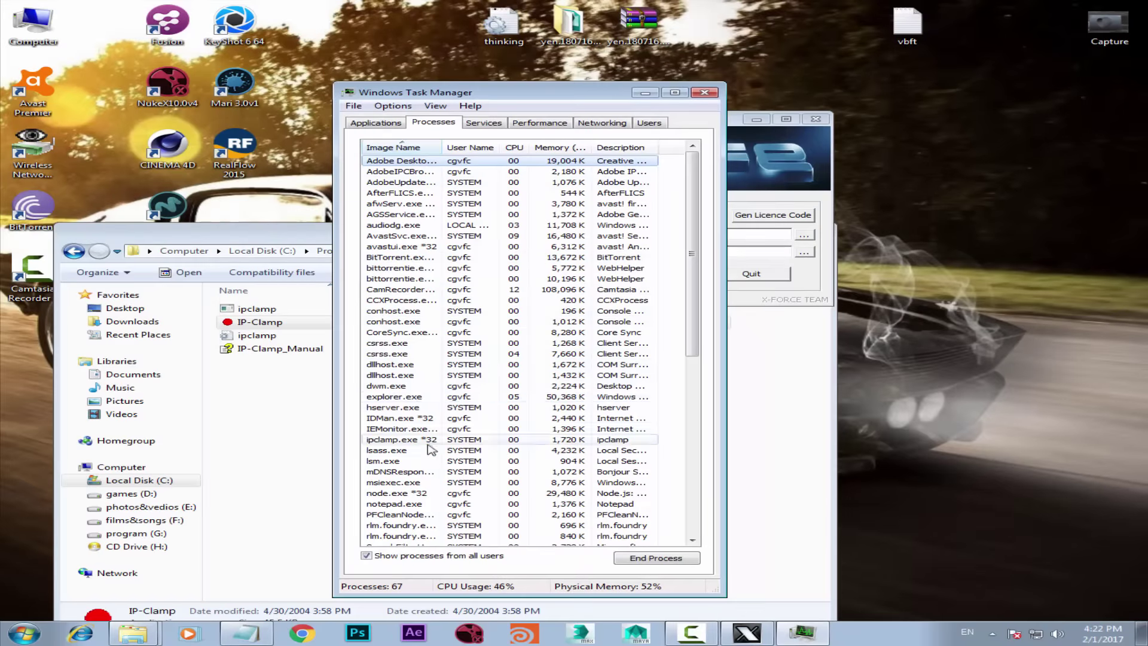
{"action": "left_click", "coordinate": [428, 442]}
{"action": "key", "text": "Delete"}
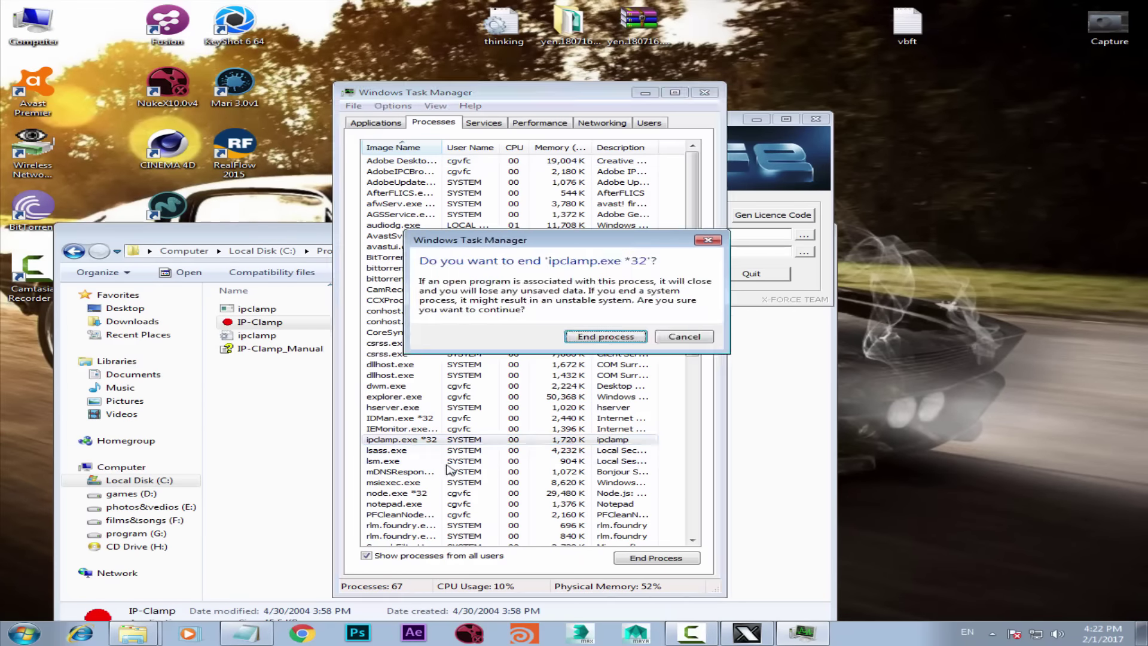
{"action": "key", "text": "Return"}
{"action": "left_click", "coordinate": [674, 92]}
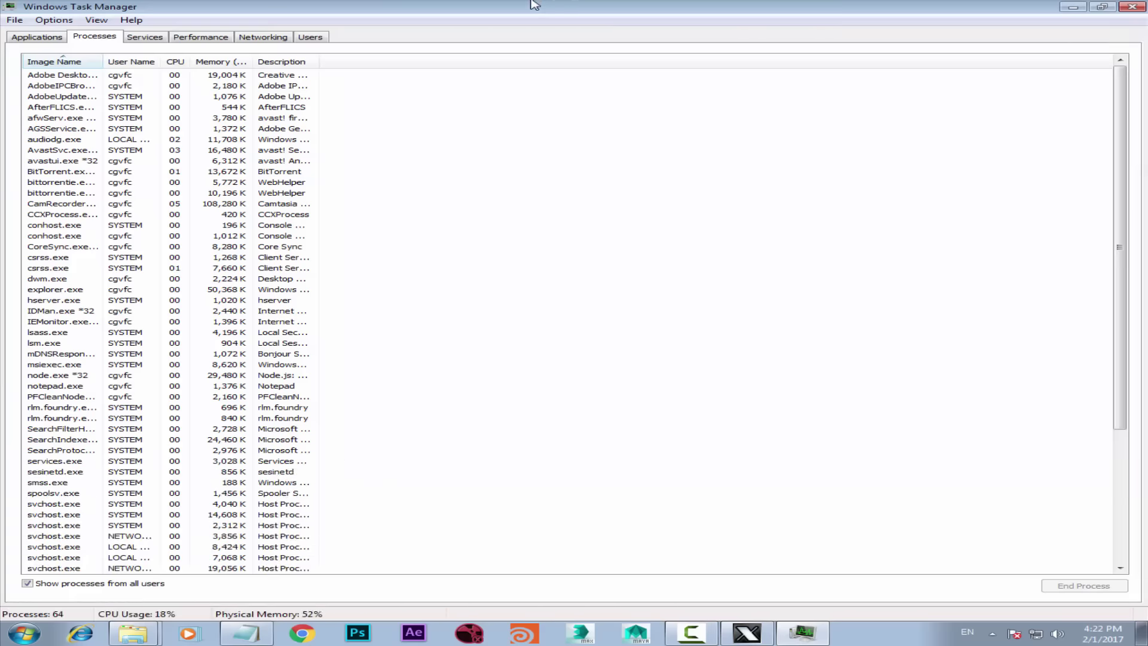
{"action": "double_click", "coordinate": [625, 8]}
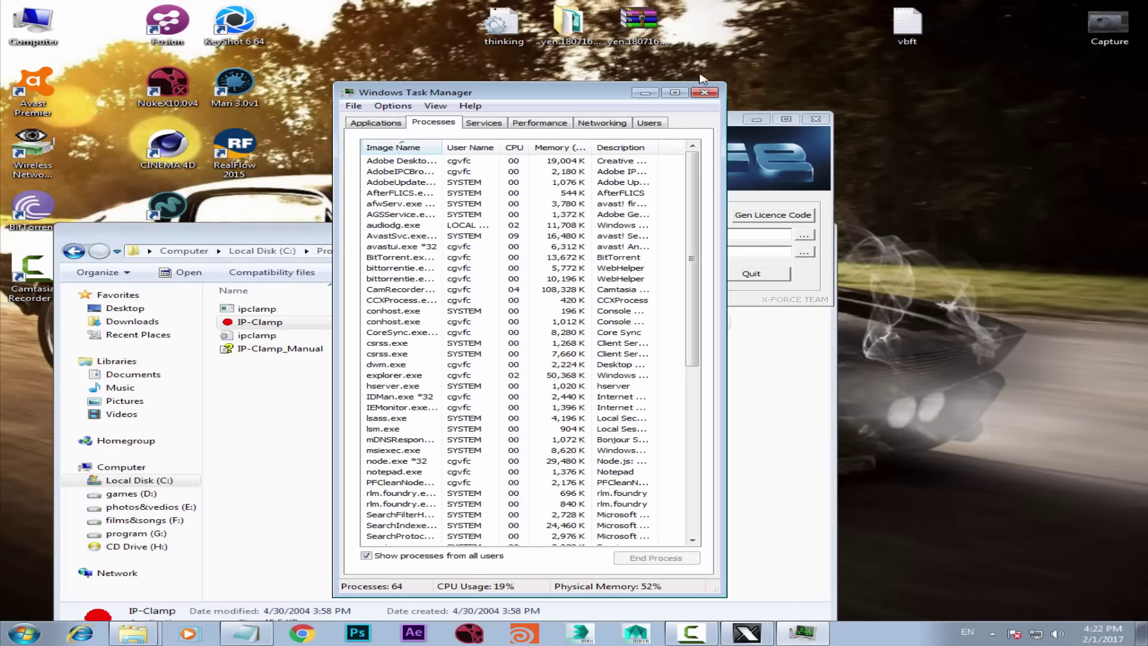
{"action": "left_click", "coordinate": [704, 92]}
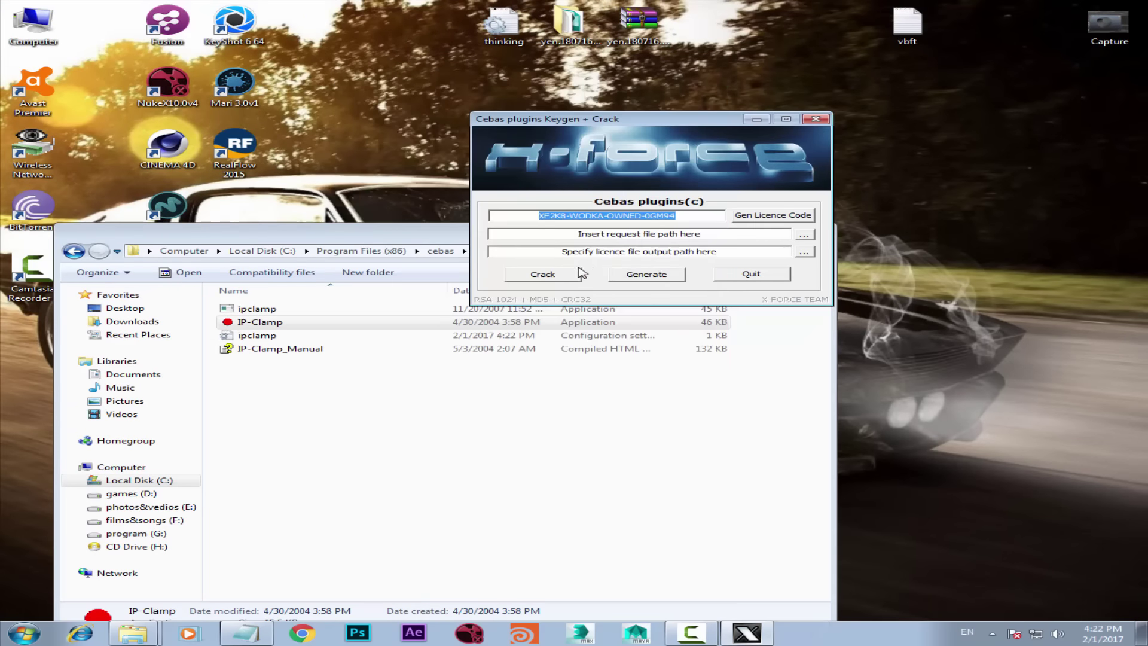
- Load the vbft text file from the Desktop as the request file in the Cebas plugins window
{"action": "left_click", "coordinate": [804, 235]}
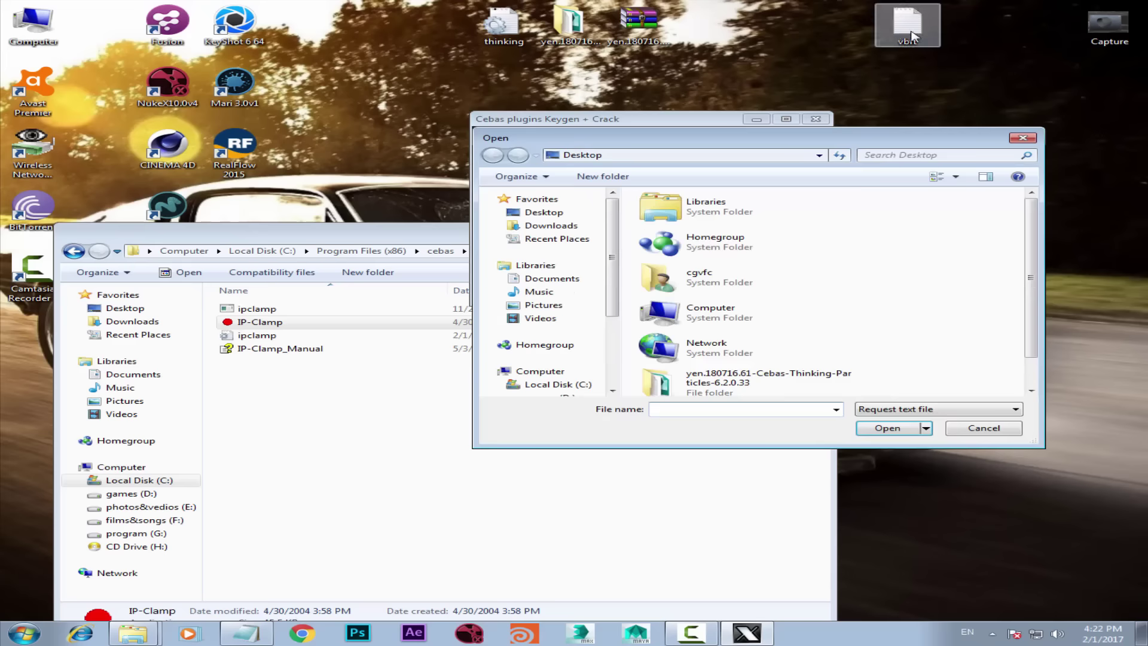
{"action": "left_click", "coordinate": [544, 213]}
{"action": "left_click", "coordinate": [735, 375]}
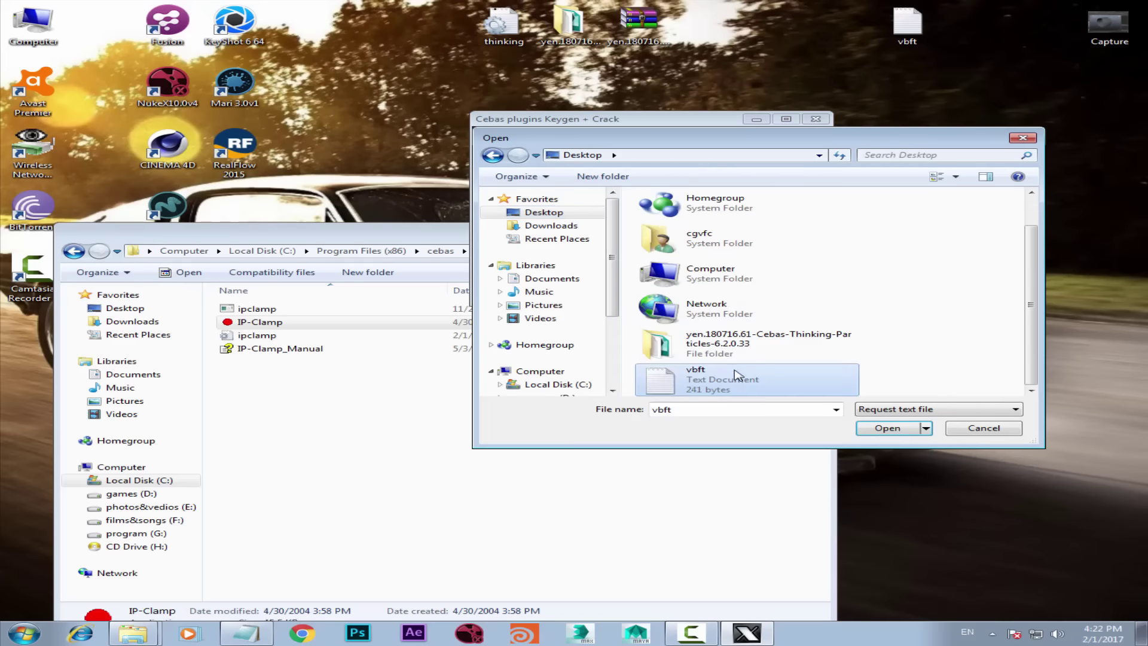
{"action": "double_click", "coordinate": [741, 379]}
- Set the licence file output path to the Desktop
{"action": "left_click", "coordinate": [804, 252]}
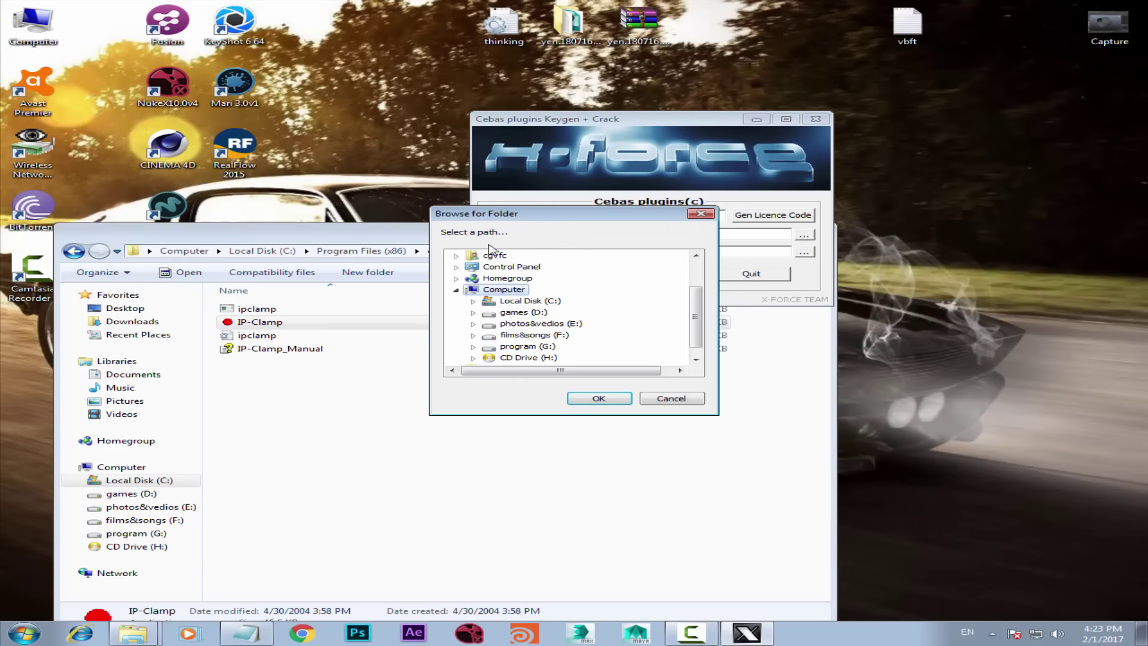
{"action": "left_click_drag", "start_coordinate": [697, 314], "coordinate": [672, 259]}
{"action": "left_click", "coordinate": [458, 256]}
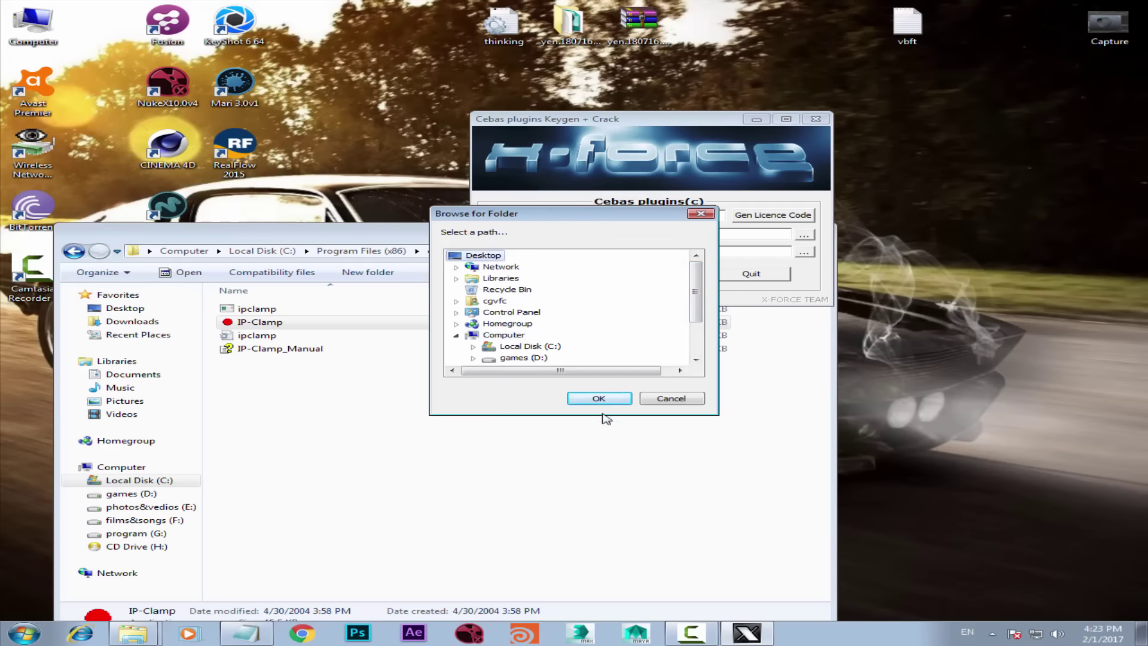
{"action": "left_click", "coordinate": [587, 402]}
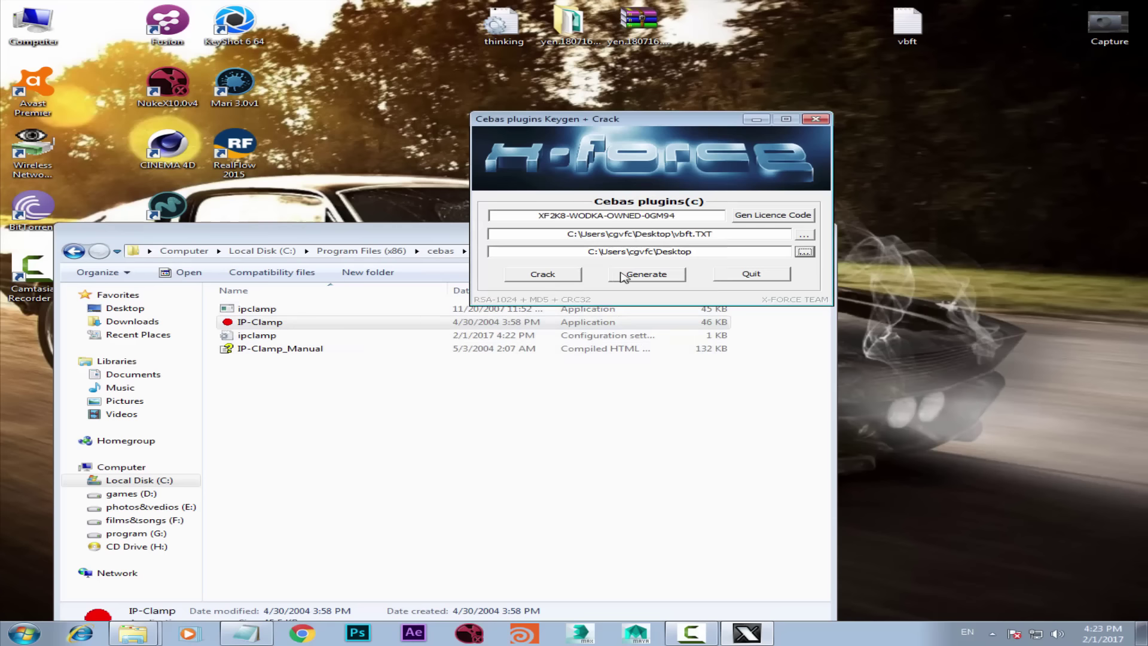
- Run the Crack patch on the ip-clamp folder under Program Files (x86)\cebas on Local Disk (C:)
{"action": "left_click", "coordinate": [542, 274]}
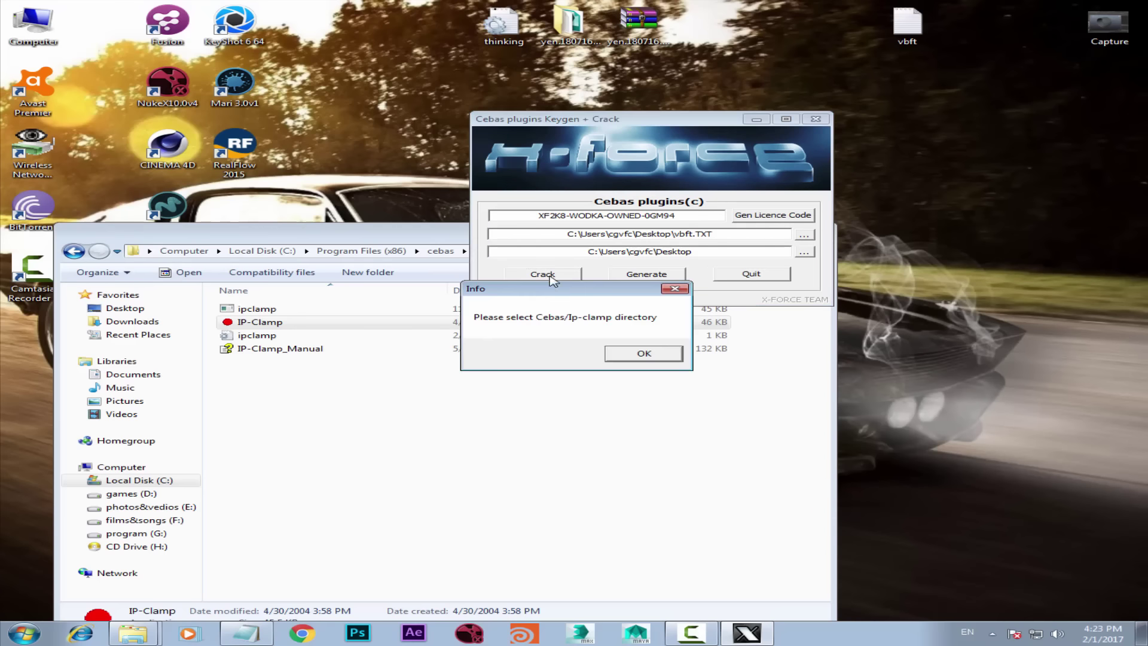
{"action": "key", "text": "Return"}
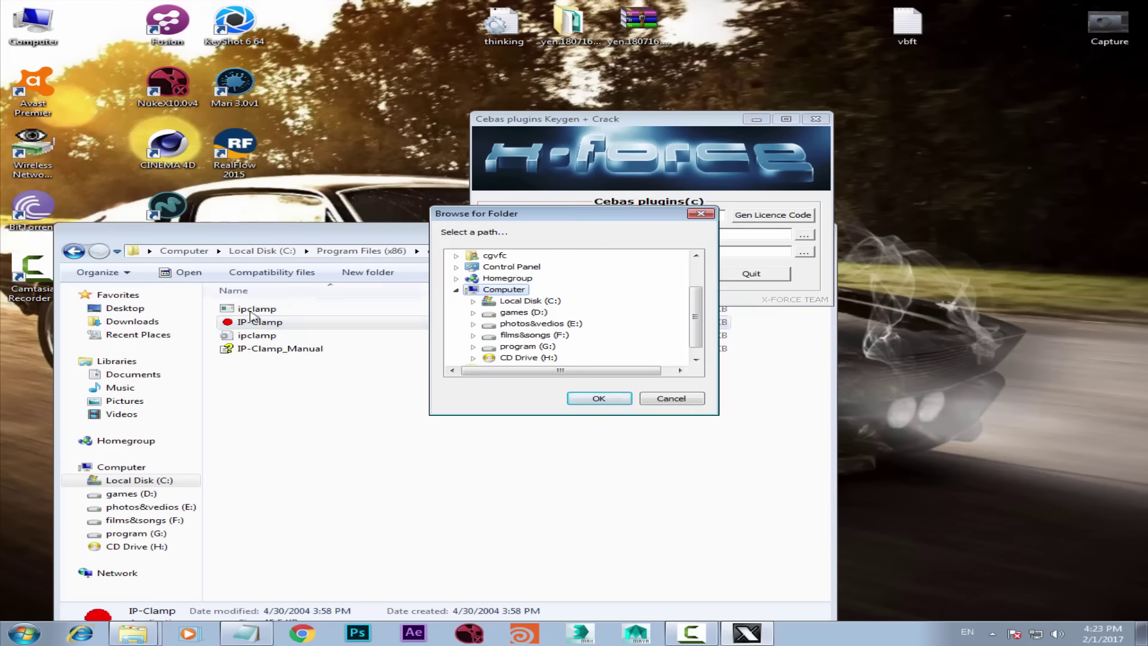
{"action": "left_click", "coordinate": [389, 223]}
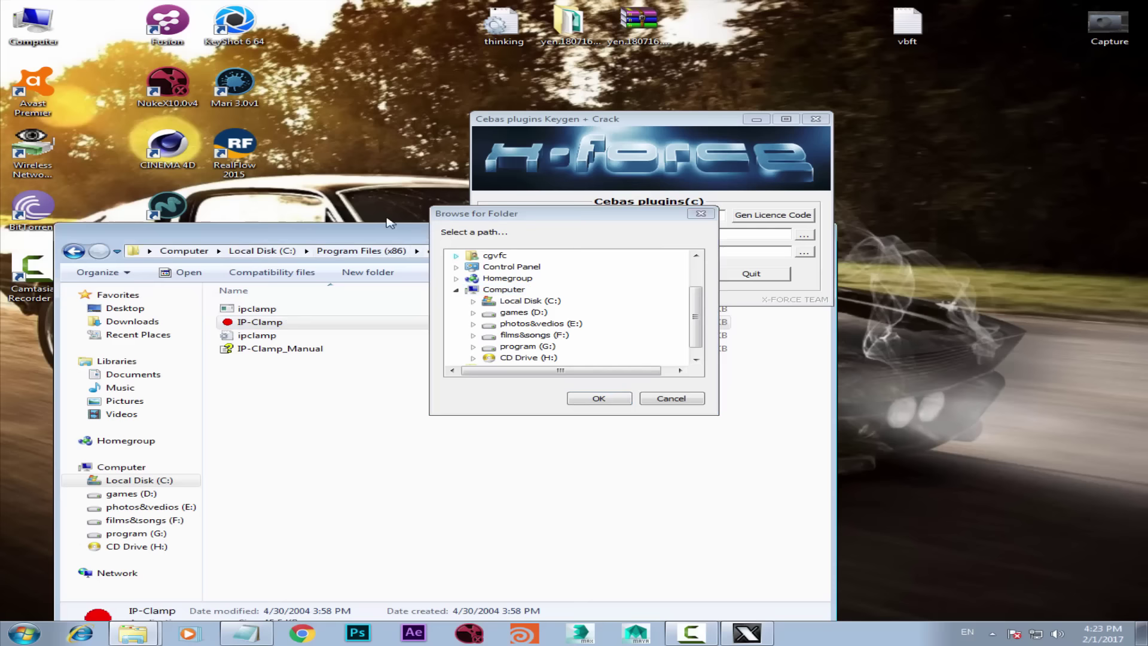
{"action": "left_click_drag", "start_coordinate": [323, 241], "coordinate": [569, 241]}
{"action": "left_click", "coordinate": [1067, 230]}
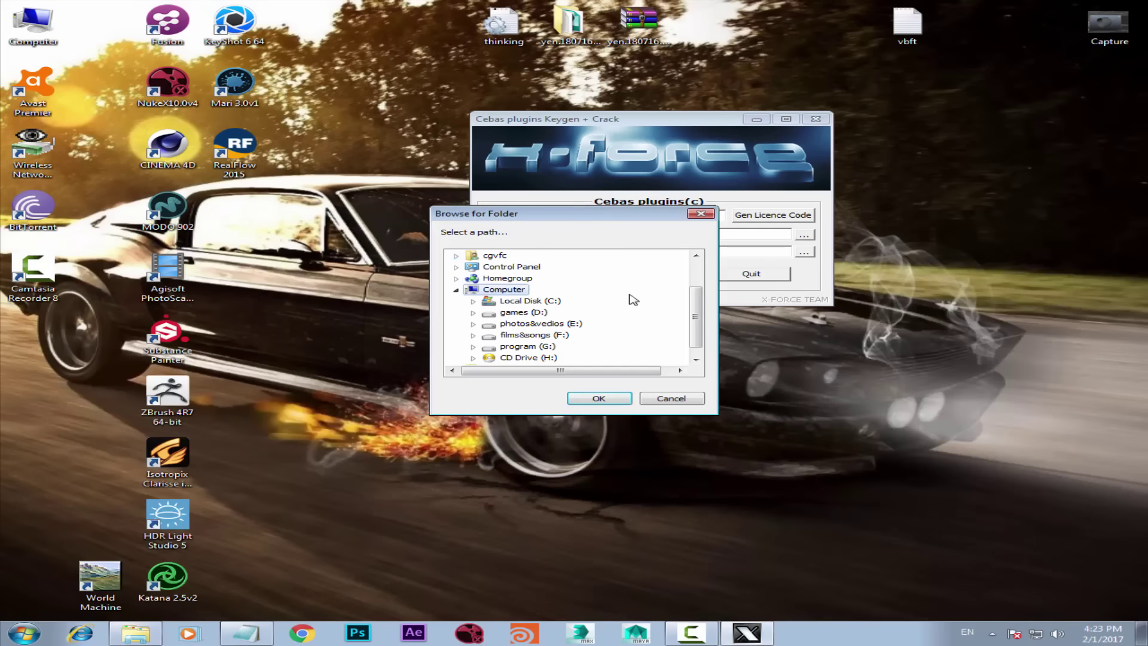
{"action": "left_click", "coordinate": [480, 304]}
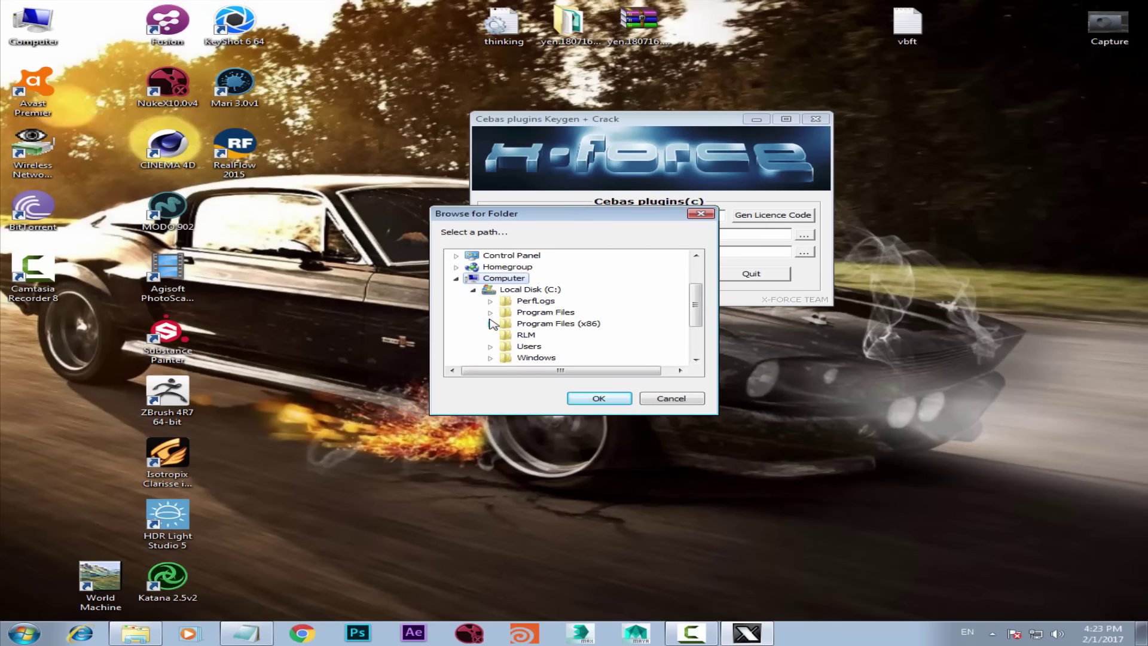
{"action": "left_click", "coordinate": [491, 324]}
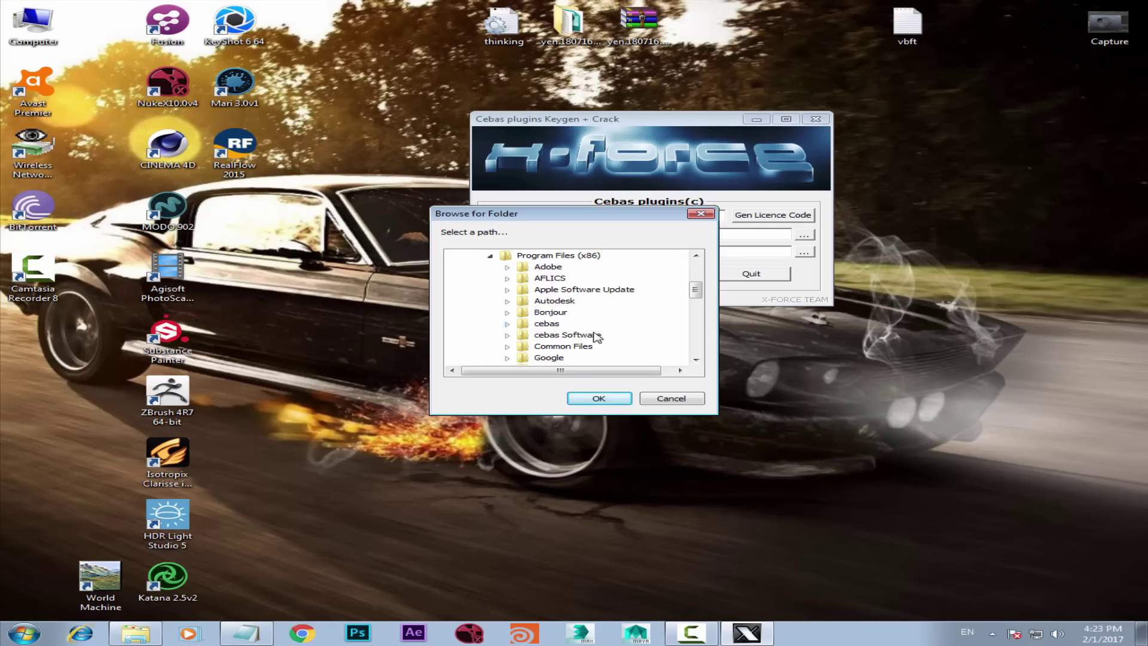
{"action": "left_click", "coordinate": [507, 324]}
{"action": "left_click", "coordinate": [568, 335]}
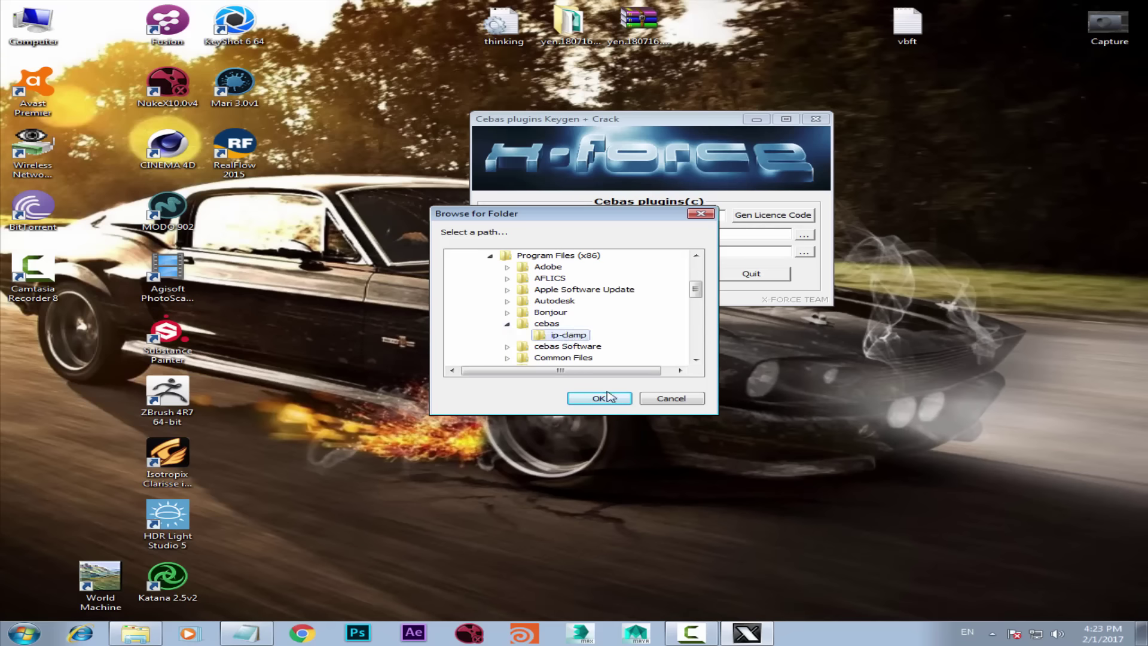
{"action": "left_click", "coordinate": [600, 398]}
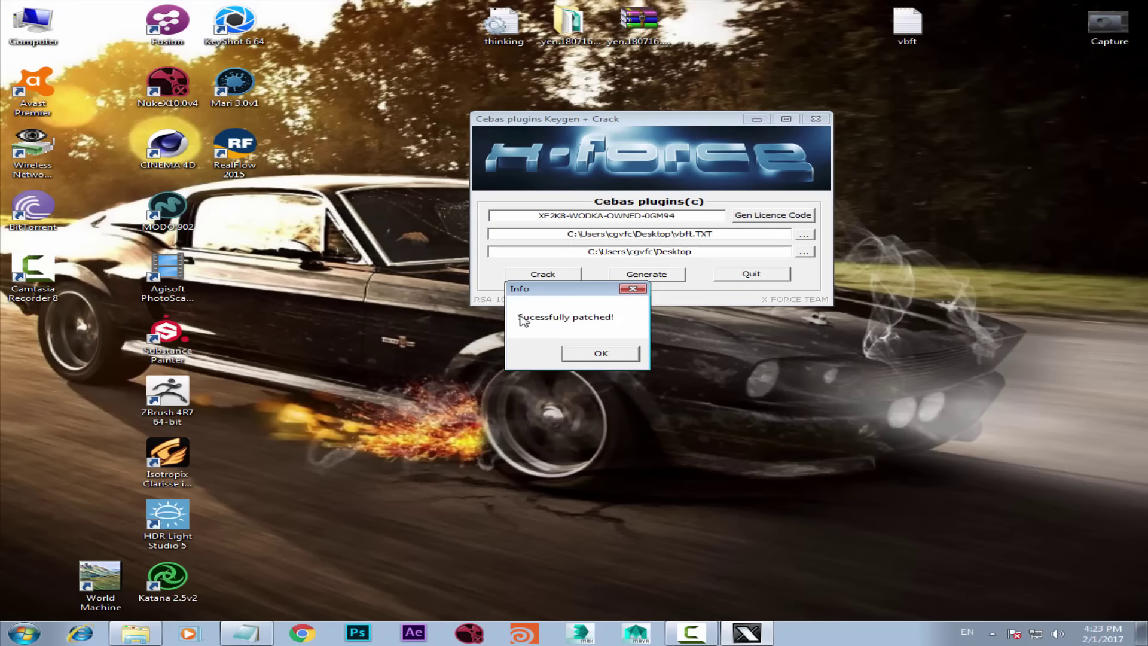
{"action": "left_click", "coordinate": [601, 353]}
- Generate the ipclamp.lic licence file, place it beside vbft on the Desktop and quit the Cebas plugins window
{"action": "left_click", "coordinate": [648, 276]}
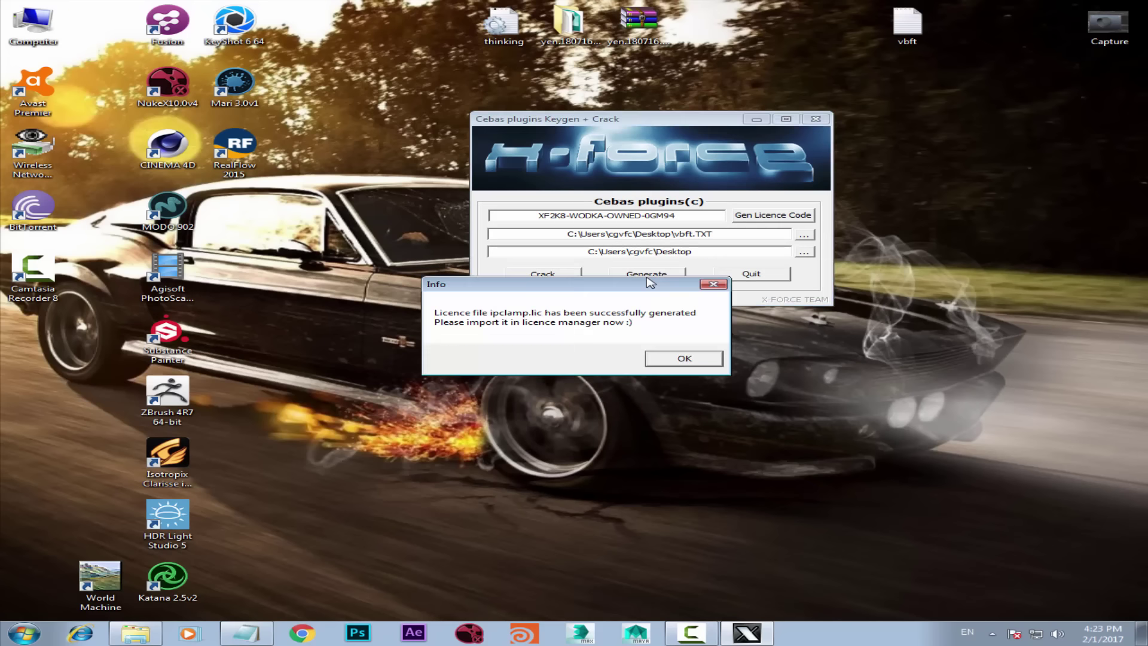
{"action": "key", "text": "Return"}
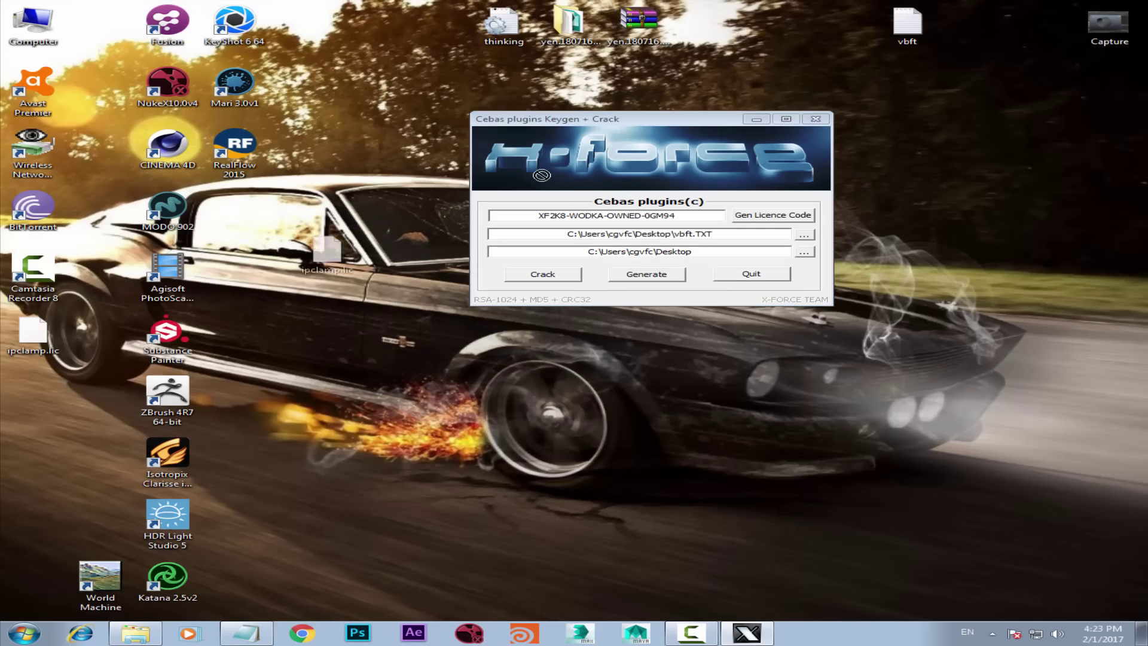
{"action": "left_click_drag", "start_coordinate": [33, 332], "coordinate": [829, 29]}
{"action": "left_click", "coordinate": [768, 276]}
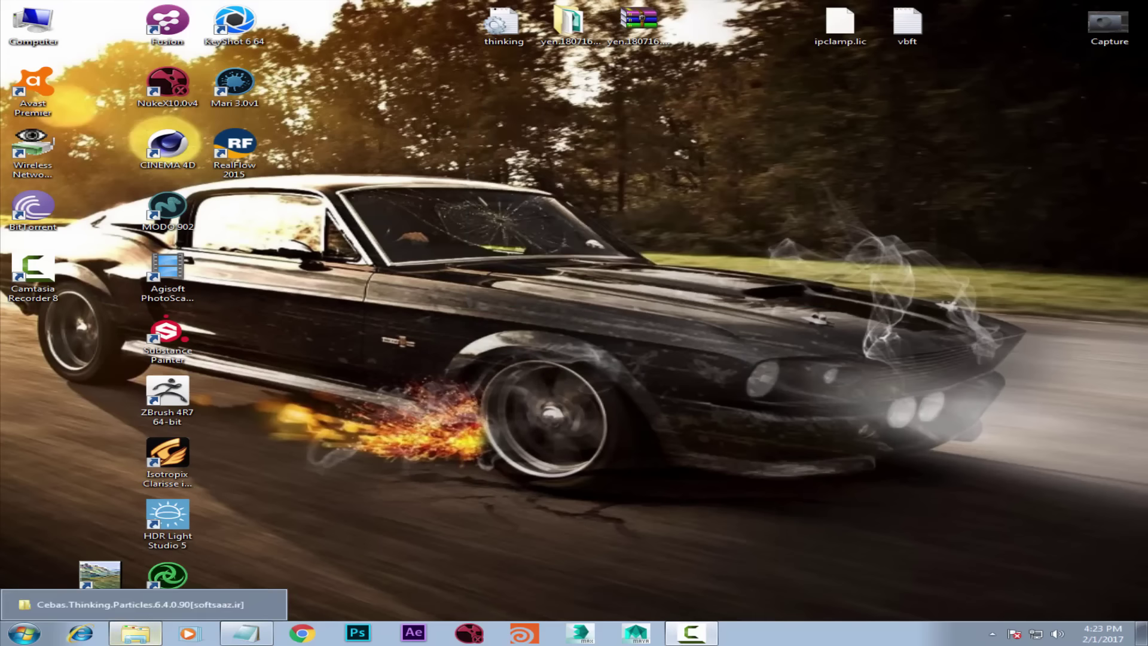
- Switch to the file explorer and select IP-Clamp in C:\Program Files (x86)\cebas\ip-clamp
{"action": "left_click", "coordinate": [135, 605]}
{"action": "left_click", "coordinate": [84, 254]}
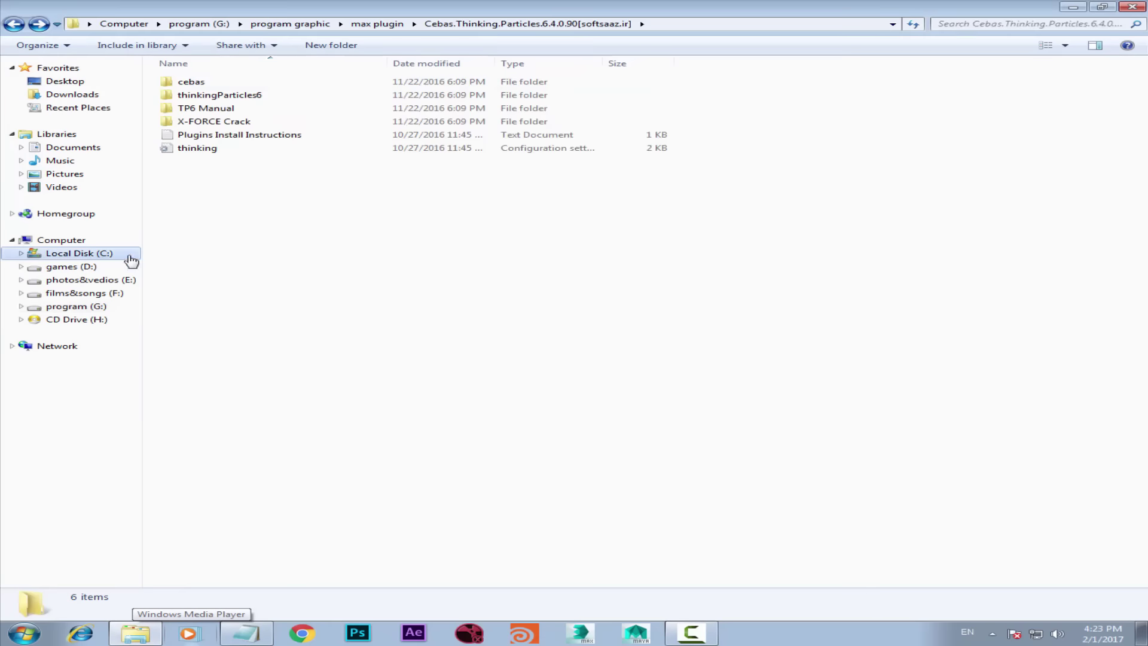
{"action": "key", "text": "Down"}
{"action": "key", "text": "Down"}
{"action": "key", "text": "Return"}
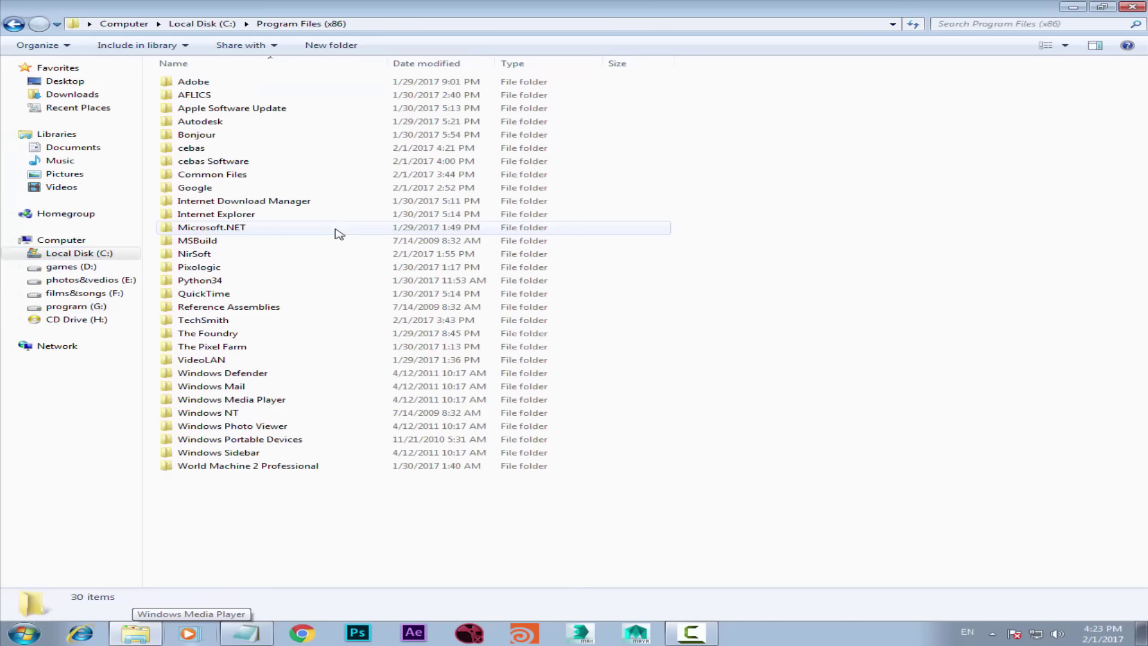
{"action": "key", "text": "Down"}
{"action": "key", "text": "Down"}
{"action": "key", "text": "Down"}
{"action": "key", "text": "Down"}
{"action": "key", "text": "Down"}
{"action": "key", "text": "Return"}
{"action": "key", "text": "Return"}
{"action": "key", "text": "Down"}
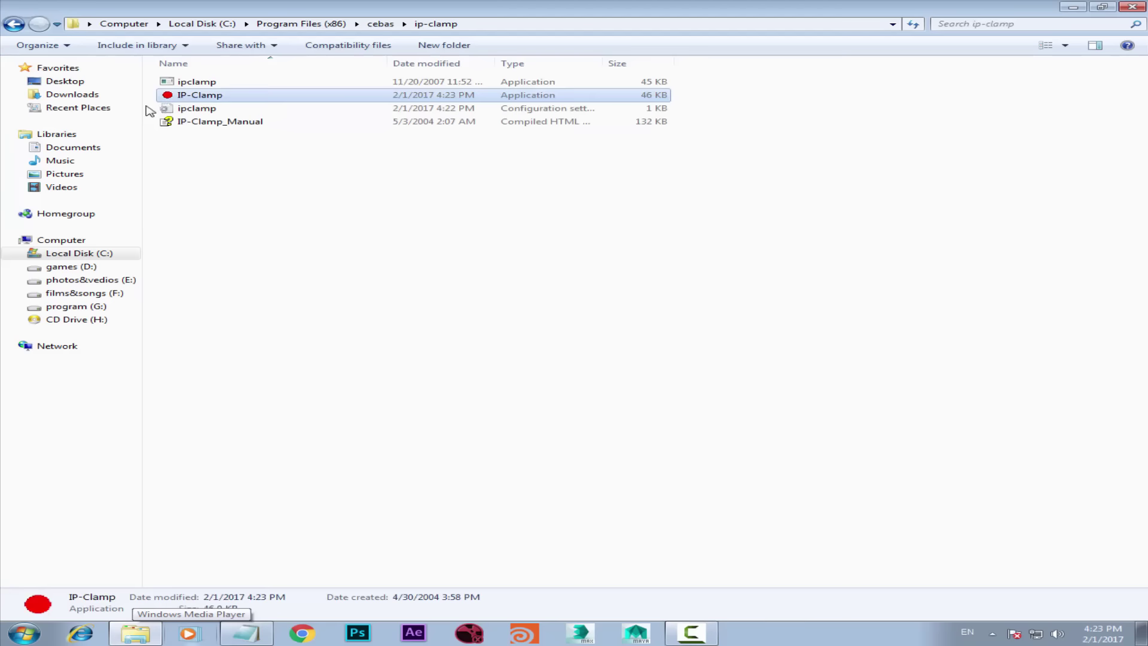
- Run IP-Clamp as administrator and choose localhost as the primary network adapter
{"action": "right_click", "coordinate": [182, 99]}
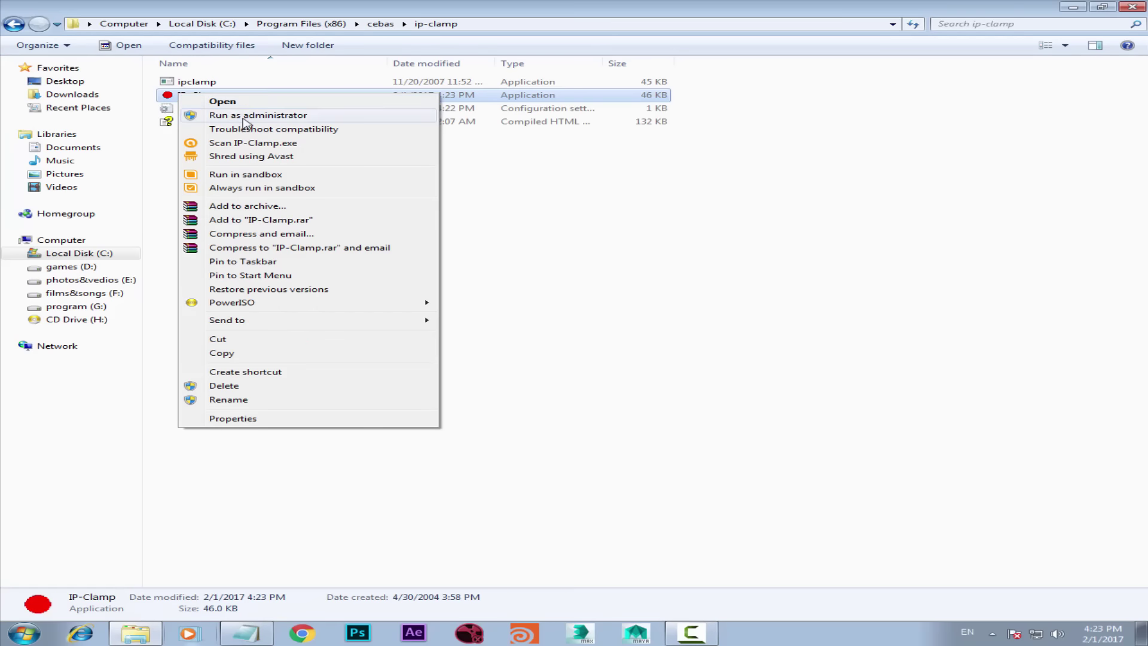
{"action": "left_click", "coordinate": [355, 115]}
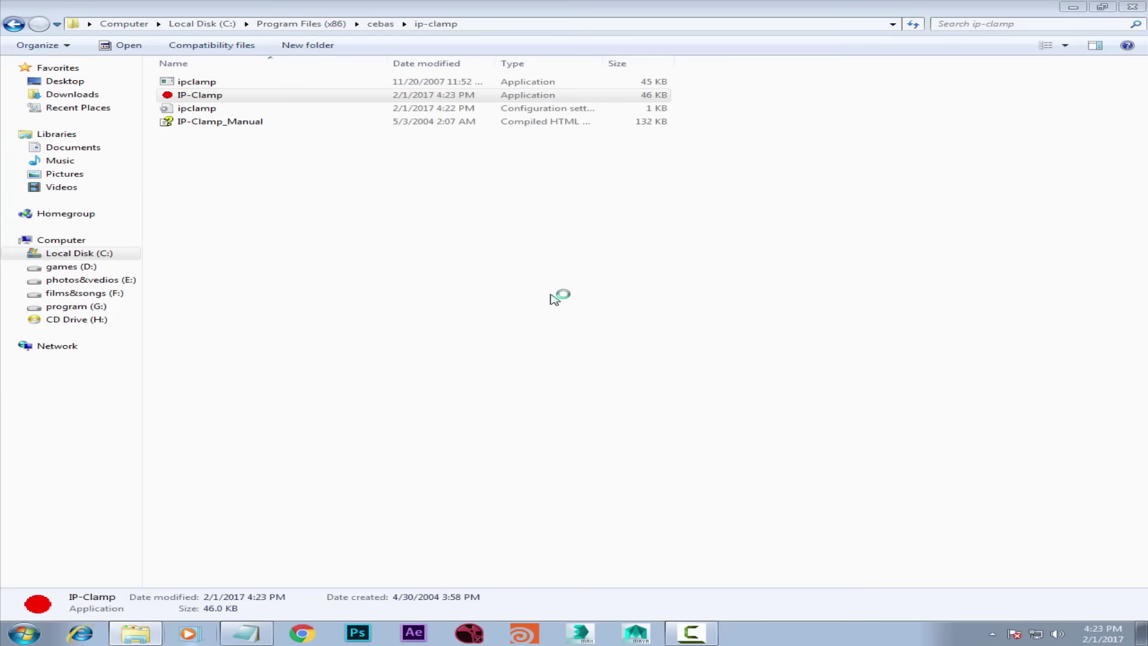
{"action": "left_click", "coordinate": [478, 278]}
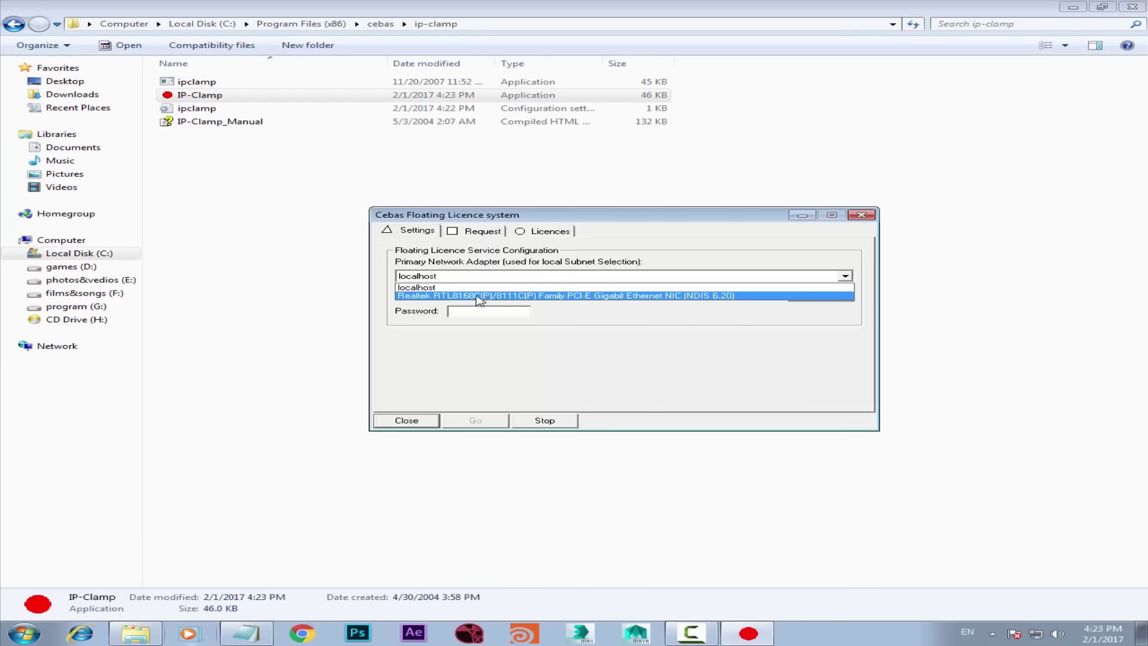
{"action": "left_click", "coordinate": [477, 289]}
- Try to choose the network adapter or dongle ID for locked licences in the licence request form
{"action": "left_click", "coordinate": [467, 232]}
{"action": "left_click_drag", "start_coordinate": [472, 219], "coordinate": [339, 221]}
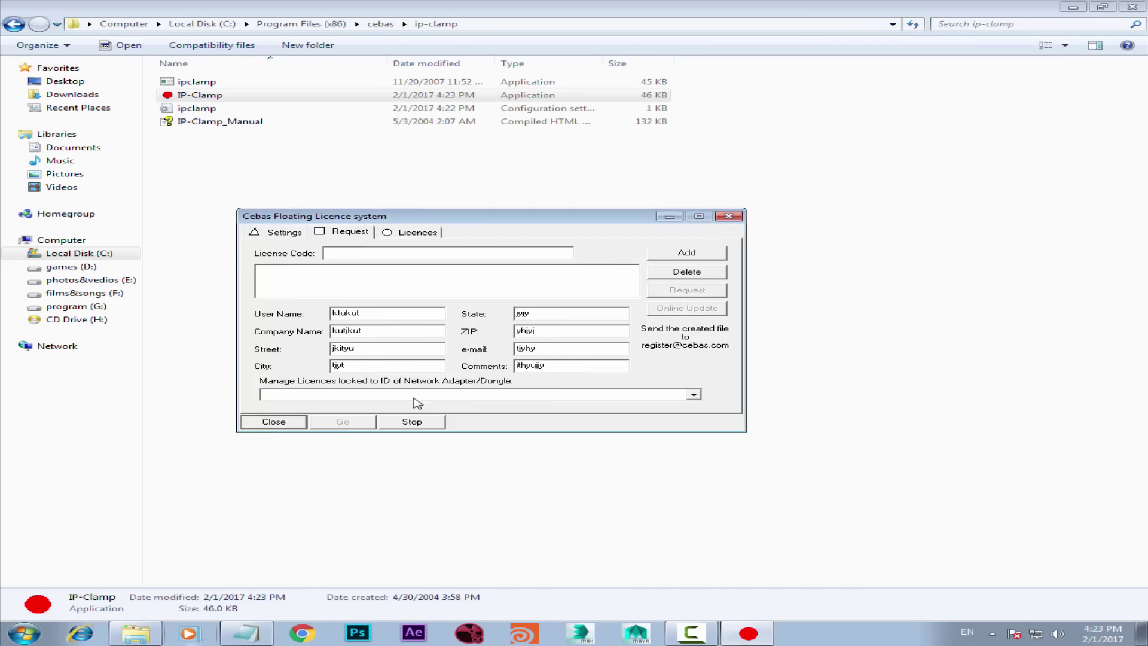
{"action": "left_click", "coordinate": [417, 395]}
{"action": "left_click", "coordinate": [404, 405]}
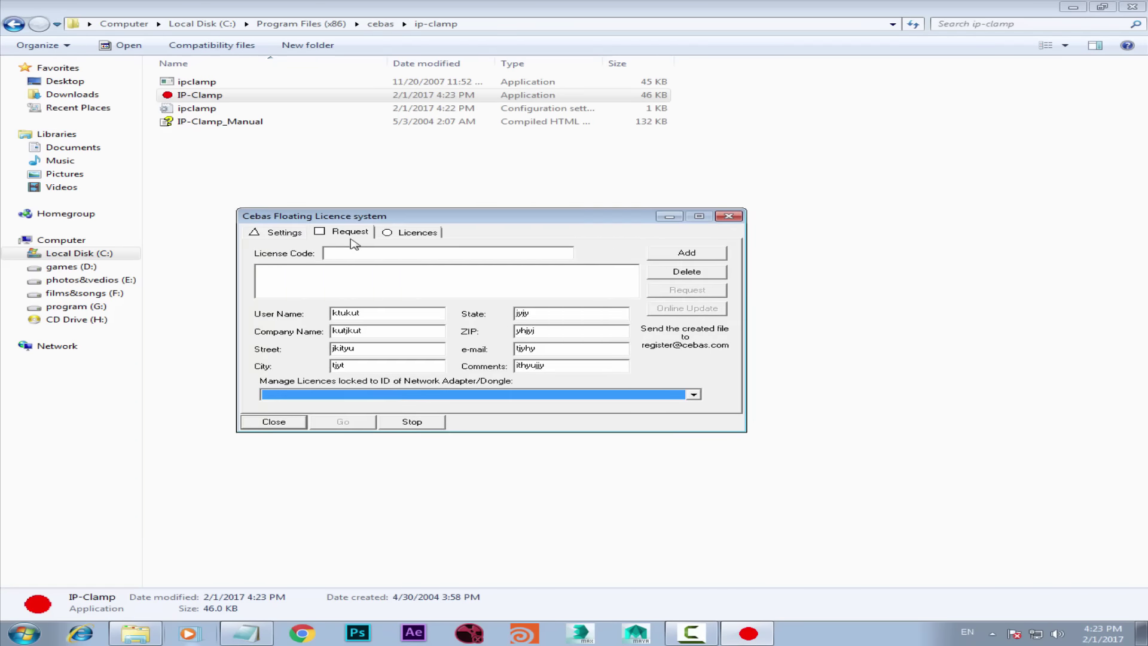
- Import the ipclamp.lic licence file from the Desktop into the Cebas Floating Licence system
{"action": "left_click", "coordinate": [408, 234]}
{"action": "left_click", "coordinate": [678, 398]}
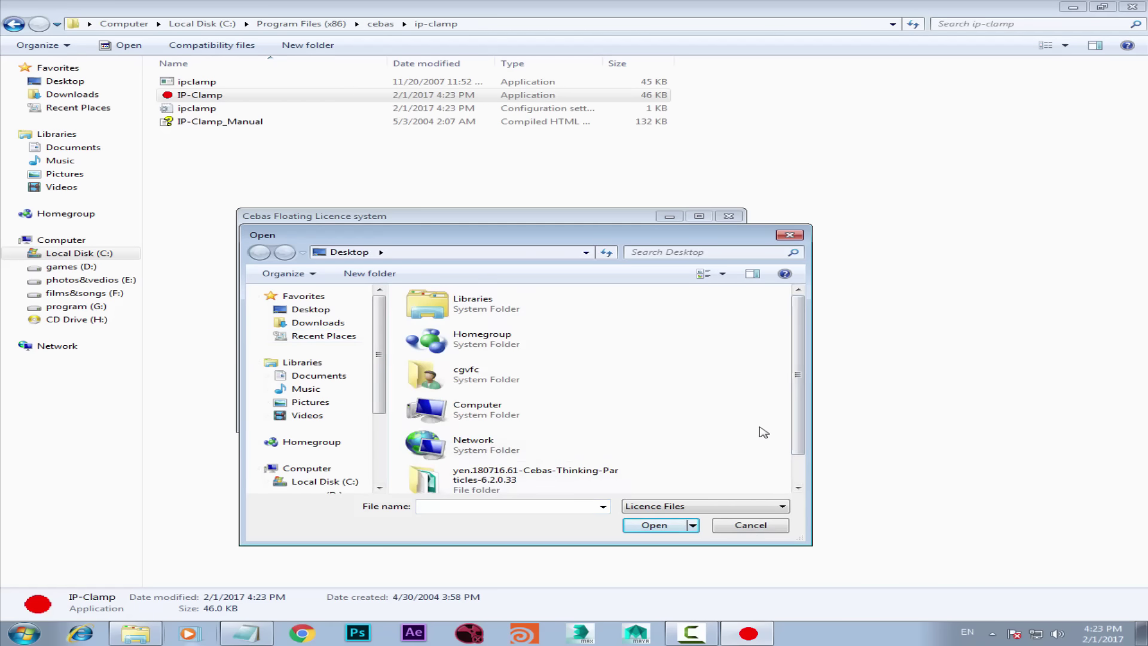
{"action": "scroll", "coordinate": [795, 435], "scroll_direction": "down", "scroll_amount": 1}
{"action": "double_click", "coordinate": [514, 476]}
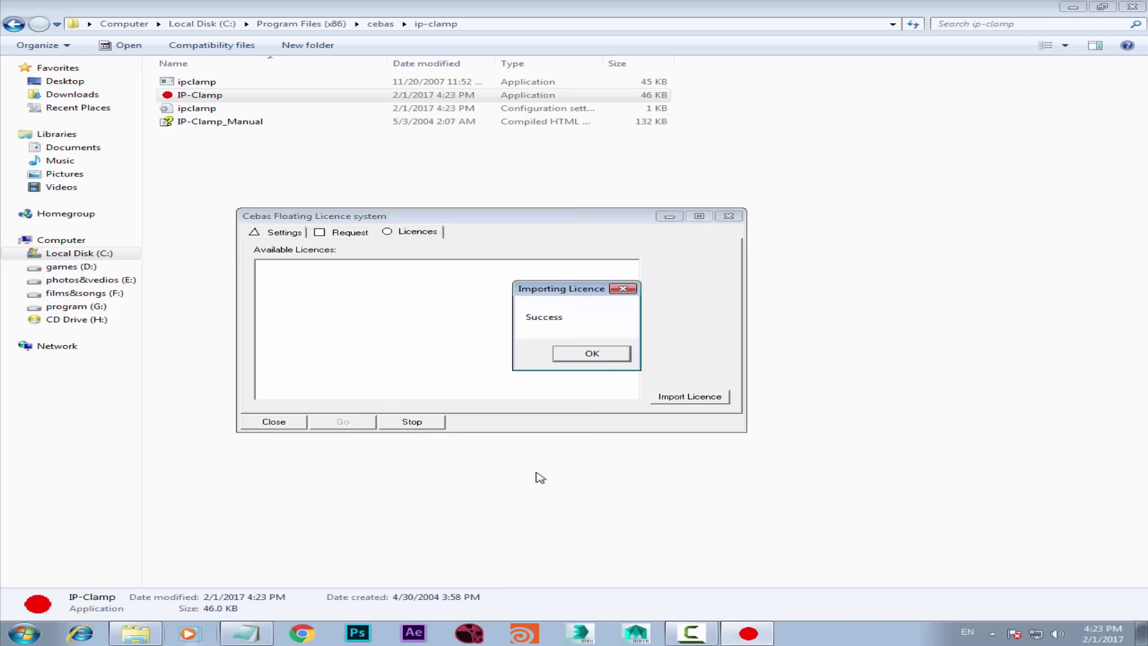
{"action": "left_click", "coordinate": [589, 355]}
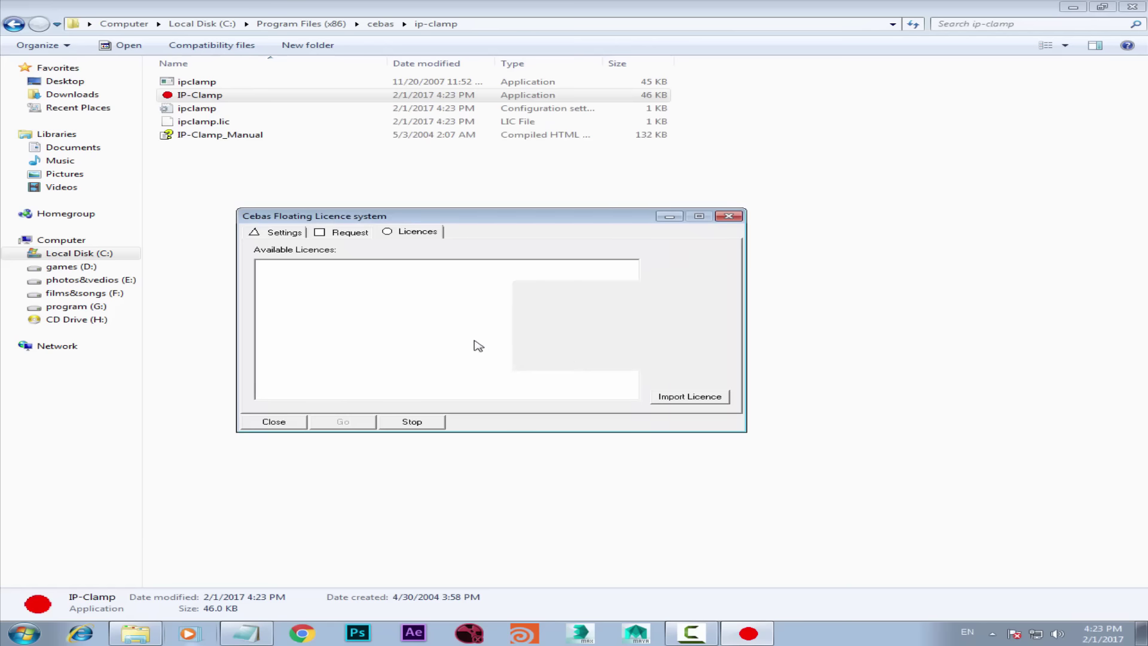
- Review the request form, the service settings and the available licences in the Cebas Floating Licence system
{"action": "left_click_drag", "start_coordinate": [369, 218], "coordinate": [399, 216]}
{"action": "left_click", "coordinate": [367, 231]}
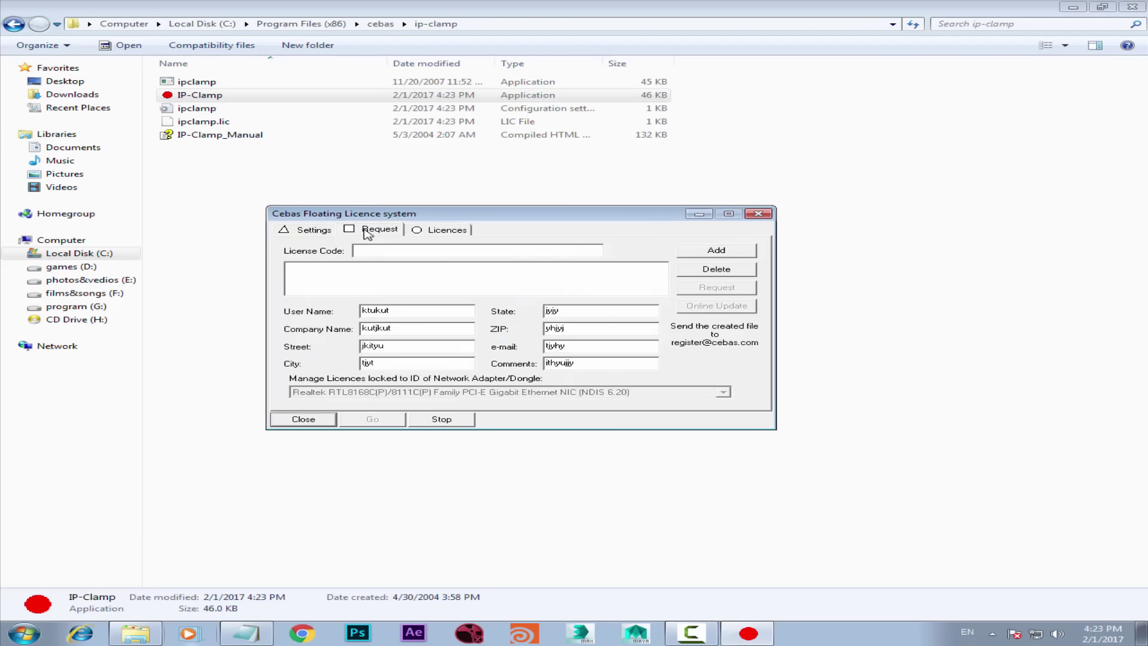
{"action": "left_click", "coordinate": [315, 231]}
{"action": "left_click", "coordinate": [446, 230]}
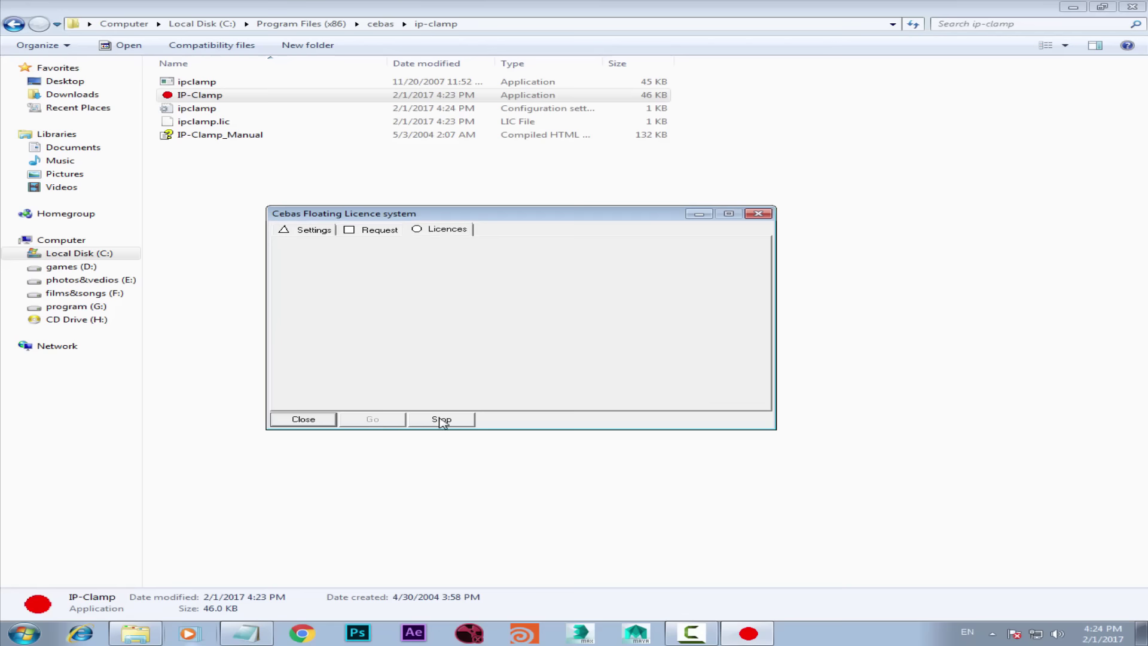
- Close the Cebas Floating Licence system and open Local Disk (C:)
{"action": "left_click", "coordinate": [304, 419]}
{"action": "mouse_move", "coordinate": [318, 285]}
{"action": "left_mouse_down"}
{"action": "mouse_move", "coordinate": [307, 34]}
{"action": "mouse_move", "coordinate": [336, 297]}
{"action": "left_mouse_up"}
{"action": "left_click", "coordinate": [88, 253]}
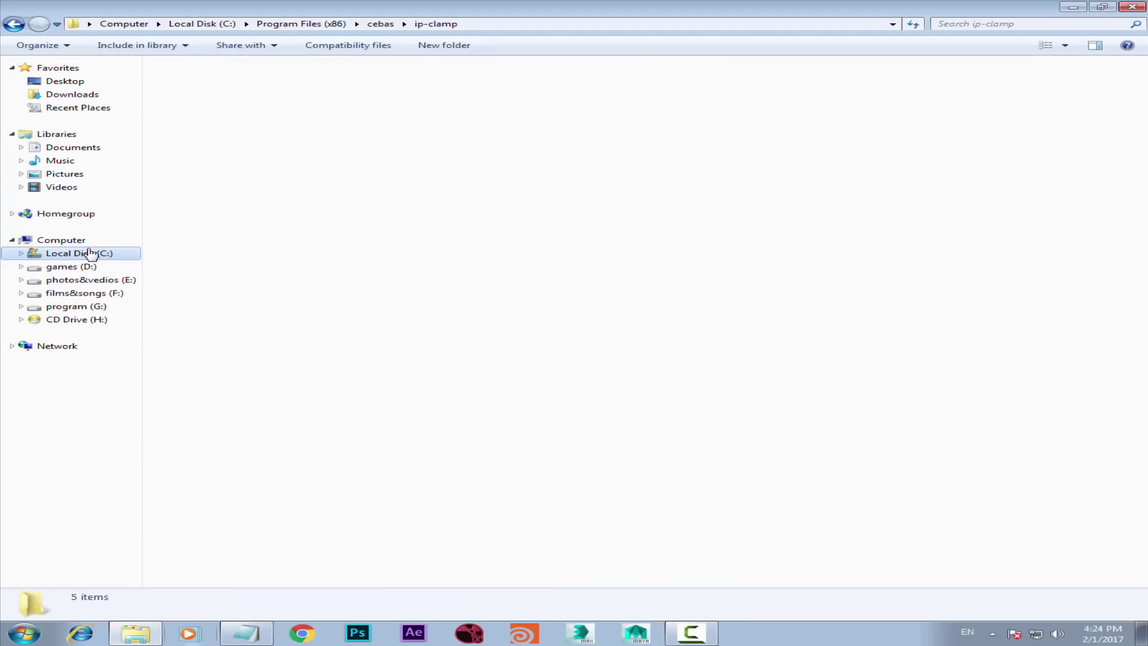
- Review the [Include] lines and the plugin.ini location in the Plugins Install Instructions text file
{"action": "left_click", "coordinate": [247, 629]}
{"action": "left_click_drag", "start_coordinate": [357, 185], "coordinate": [220, 127]}
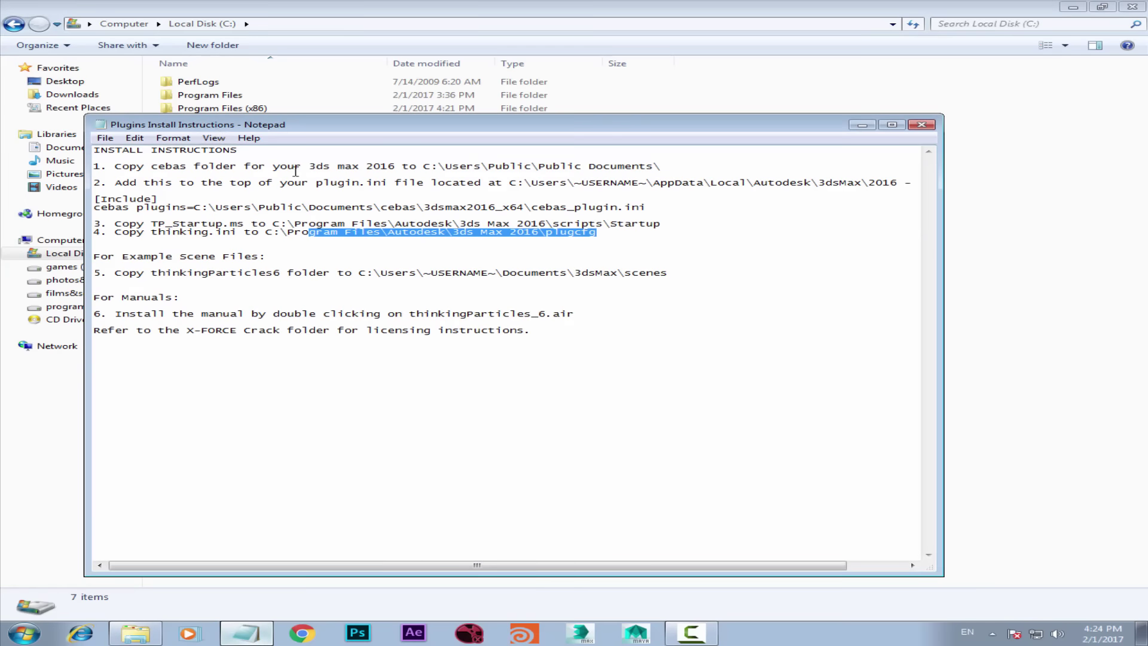
{"action": "left_click_drag", "start_coordinate": [98, 198], "coordinate": [680, 213]}
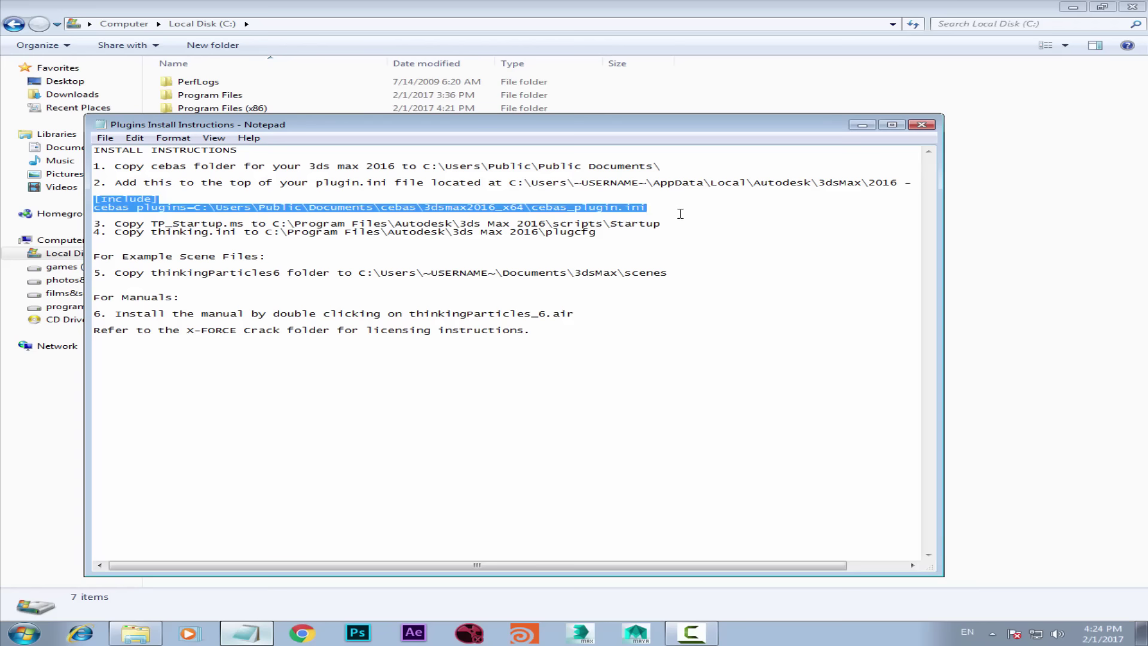
{"action": "left_click_drag", "start_coordinate": [511, 185], "coordinate": [908, 184]}
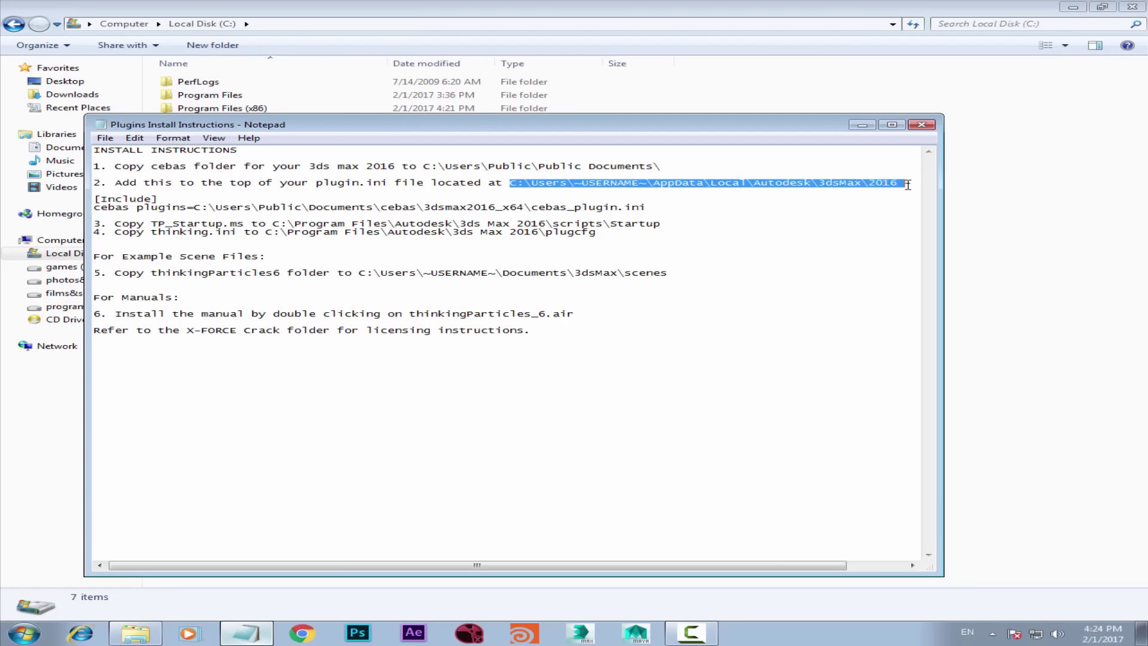
{"action": "left_click", "coordinate": [862, 125]}
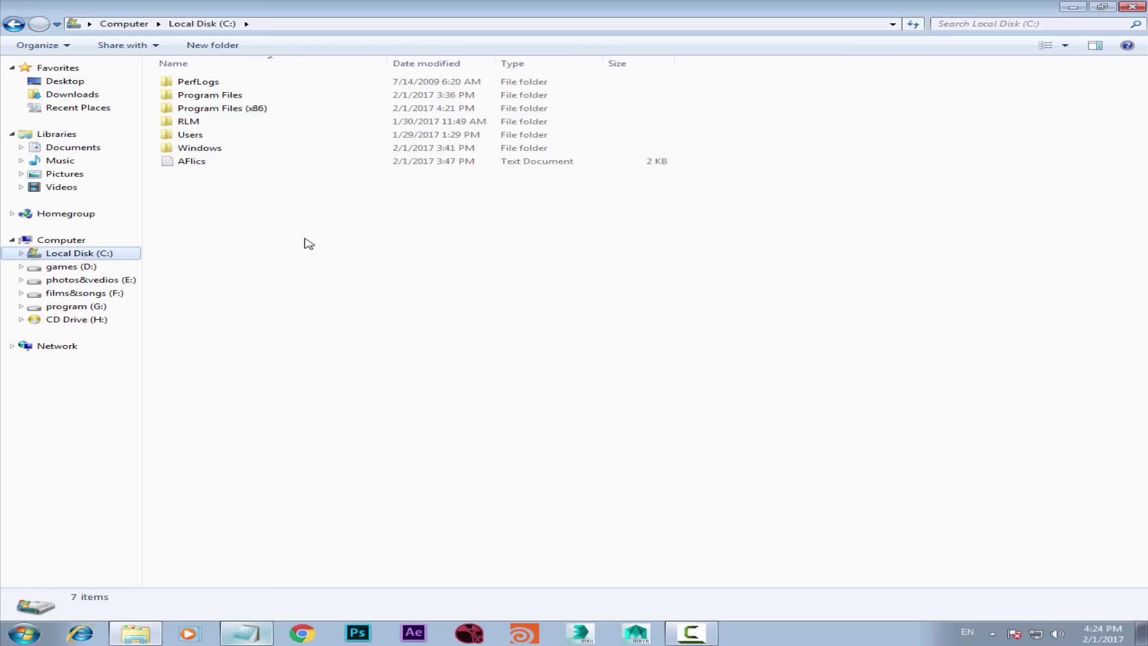
- Open the hidden AppData folder inside the current user's profile folder under C:\Users
{"action": "double_click", "coordinate": [190, 135]}
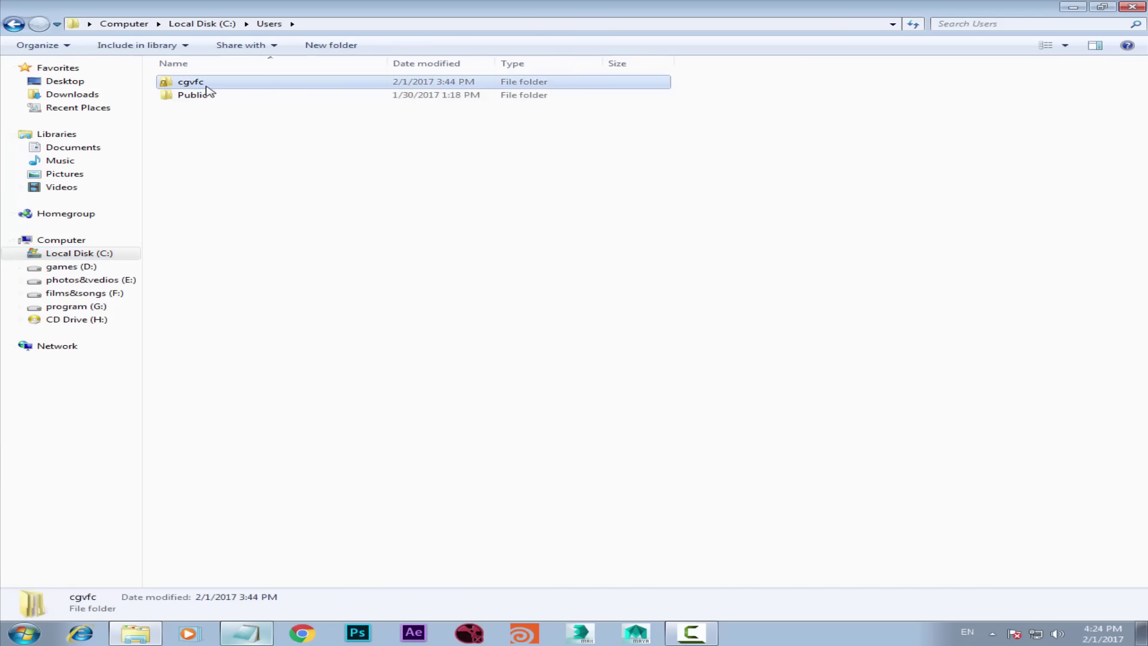
{"action": "double_click", "coordinate": [193, 83]}
{"action": "left_click", "coordinate": [376, 24]}
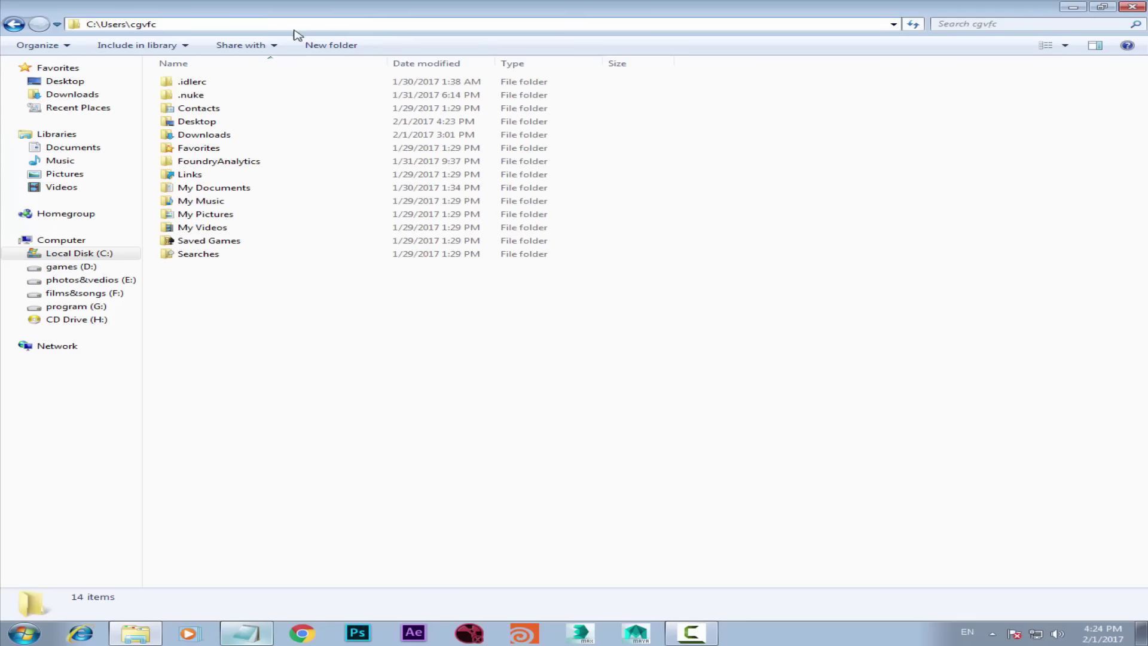
{"action": "type", "text": "\\a"}
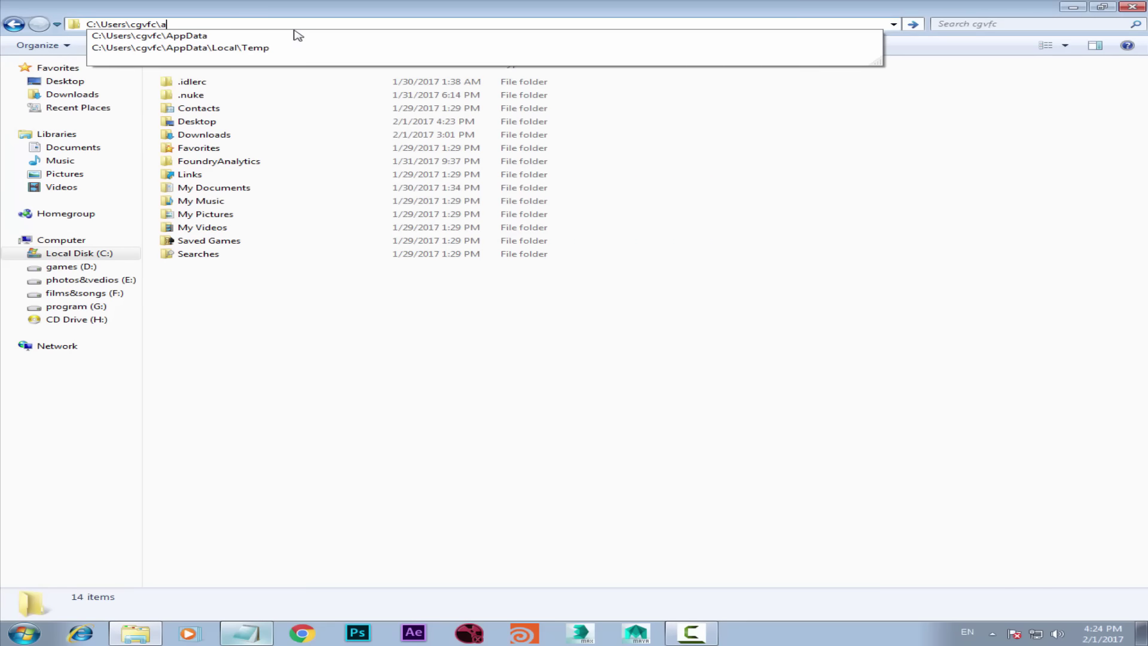
{"action": "key", "text": "Down"}
{"action": "key", "text": "Return"}
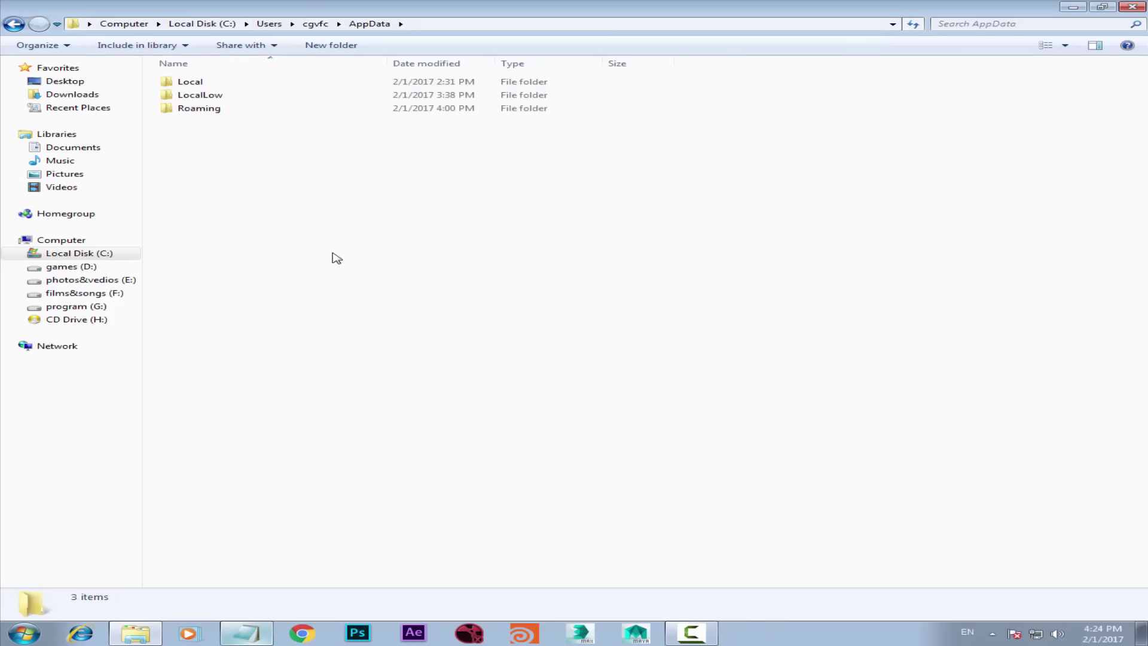
- Open the Local folder inside AppData
{"action": "key", "text": "Down"}
{"action": "key", "text": "Return"}
{"action": "left_click", "coordinate": [14, 24]}
{"action": "left_click", "coordinate": [14, 24]}
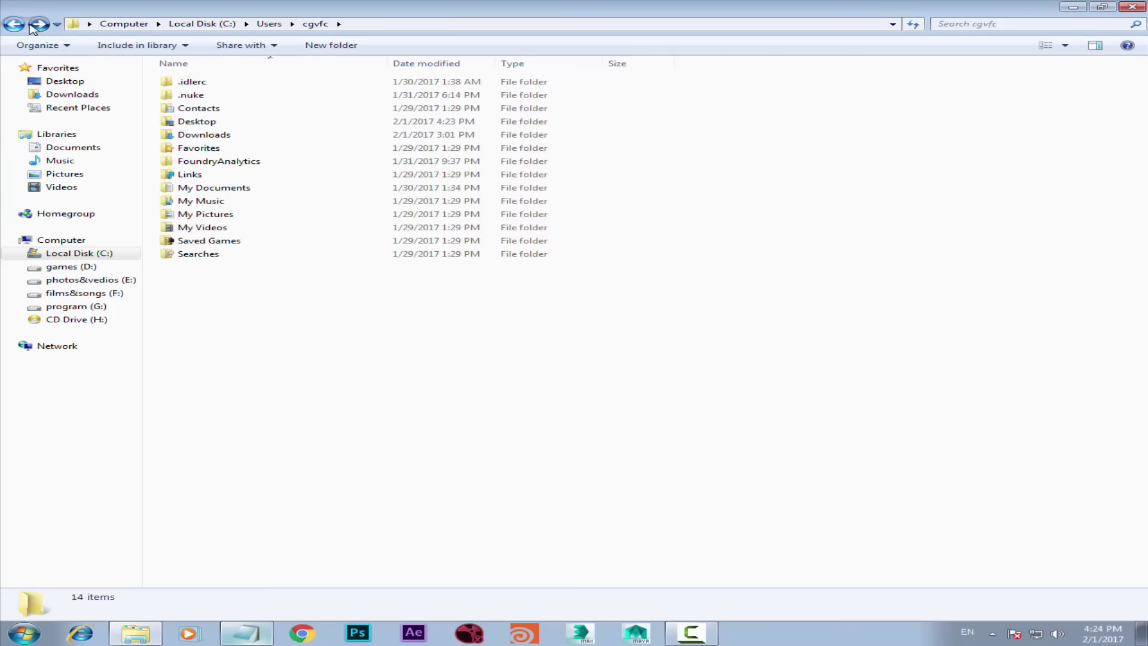
{"action": "left_click", "coordinate": [38, 23]}
{"action": "double_click", "coordinate": [190, 82]}
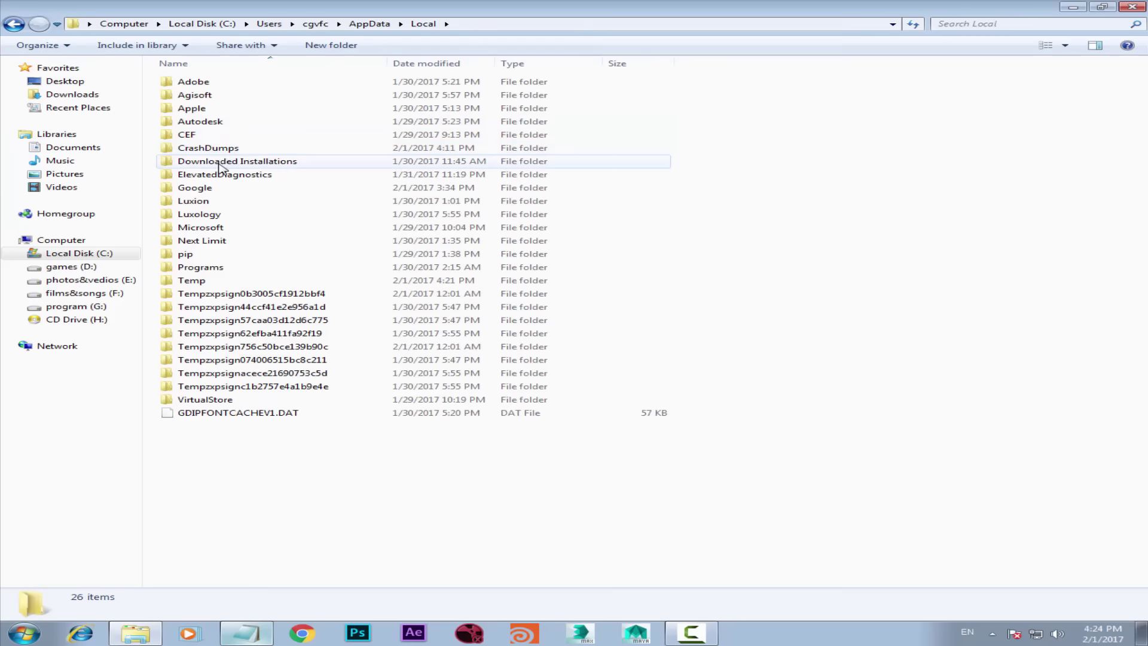
- Open the ENU folder in Autodesk\3dsMax\2015 - 64bit
{"action": "double_click", "coordinate": [218, 120]}
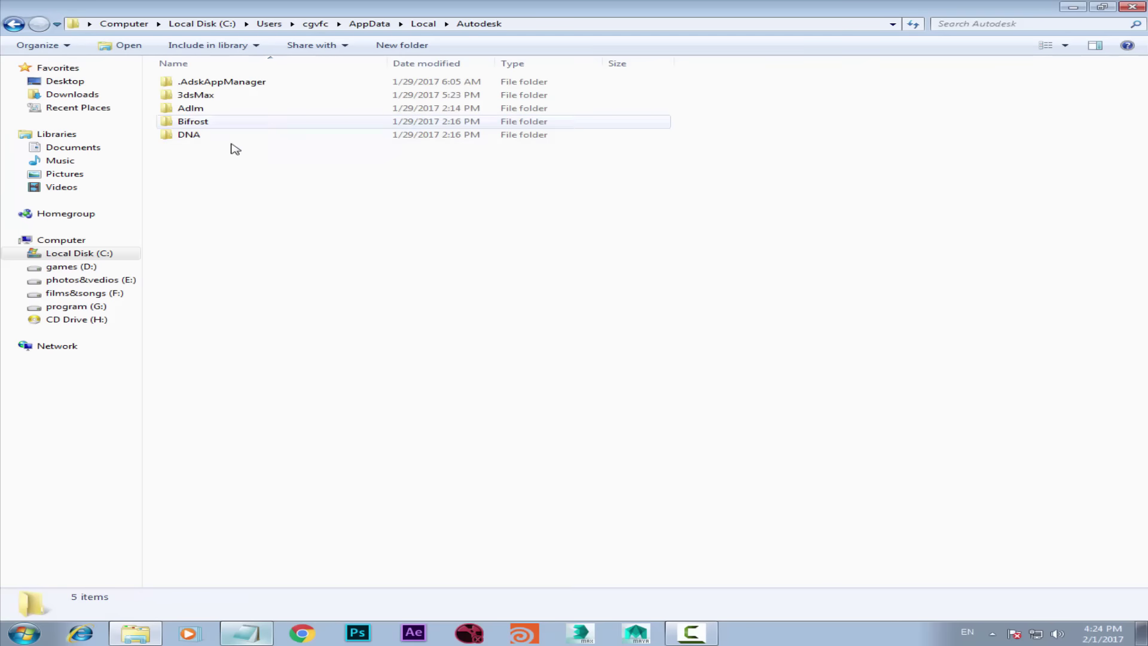
{"action": "key", "text": "Down"}
{"action": "key", "text": "Return"}
{"action": "key", "text": "Down"}
{"action": "key", "text": "Return"}
{"action": "key", "text": "Down"}
{"action": "key", "text": "Return"}
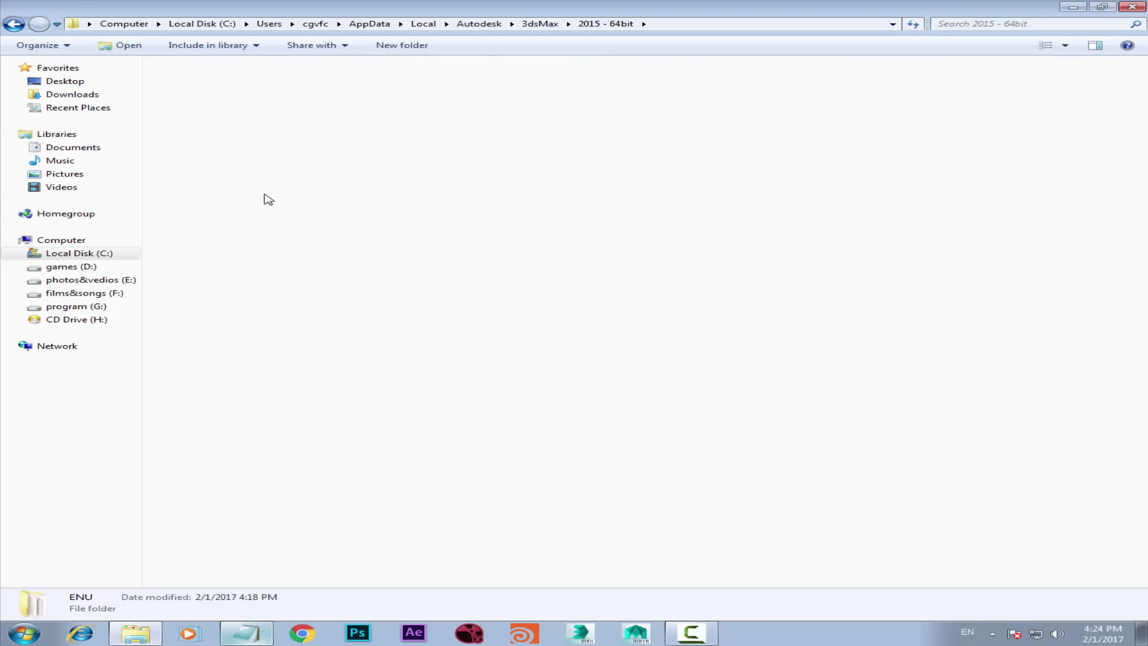
- Try to save a new blank Notepad document as plugin.ini
{"action": "right_click", "coordinate": [224, 477]}
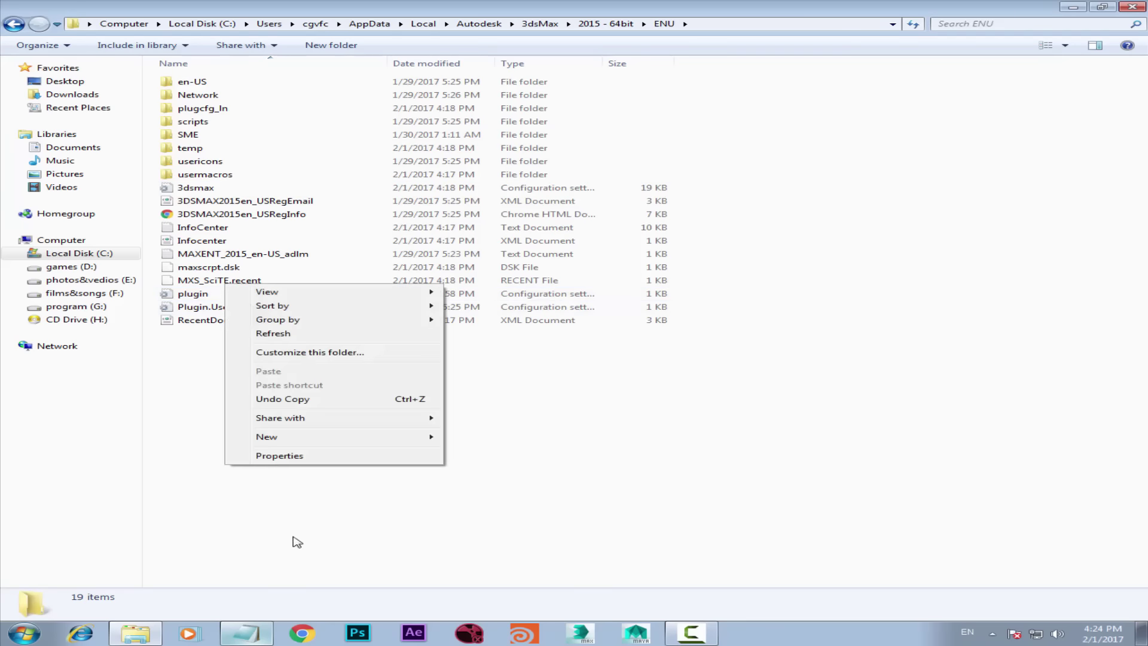
{"action": "right_click", "coordinate": [240, 634]}
{"action": "left_click", "coordinate": [221, 581]}
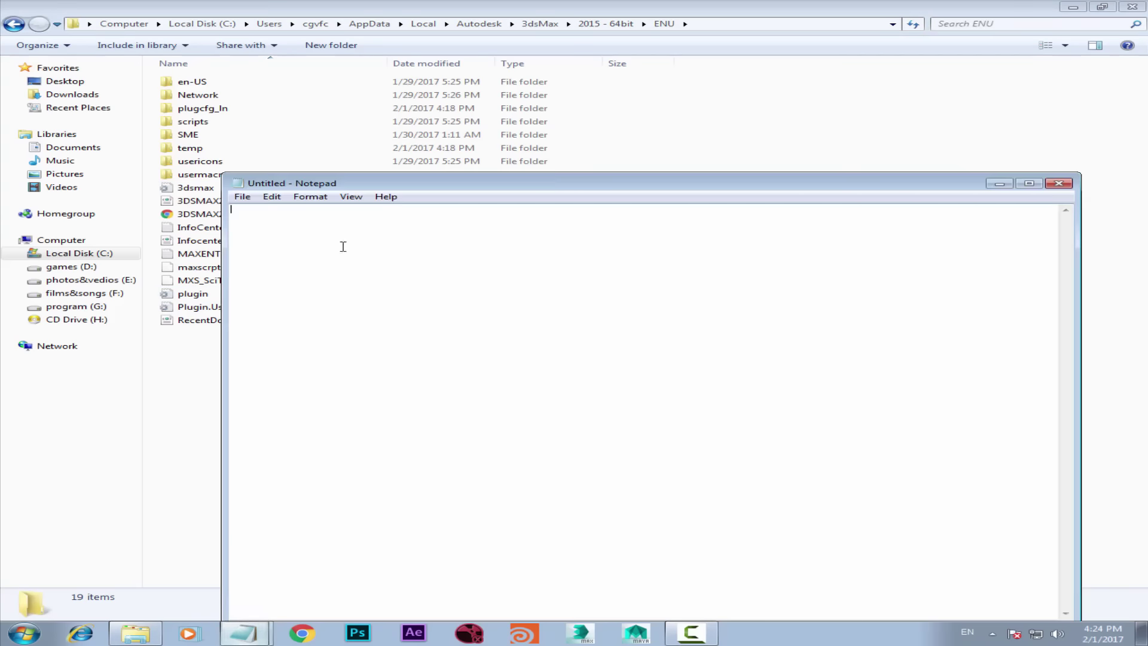
{"action": "left_click_drag", "start_coordinate": [313, 182], "coordinate": [424, 174]}
{"action": "left_click", "coordinate": [357, 186]}
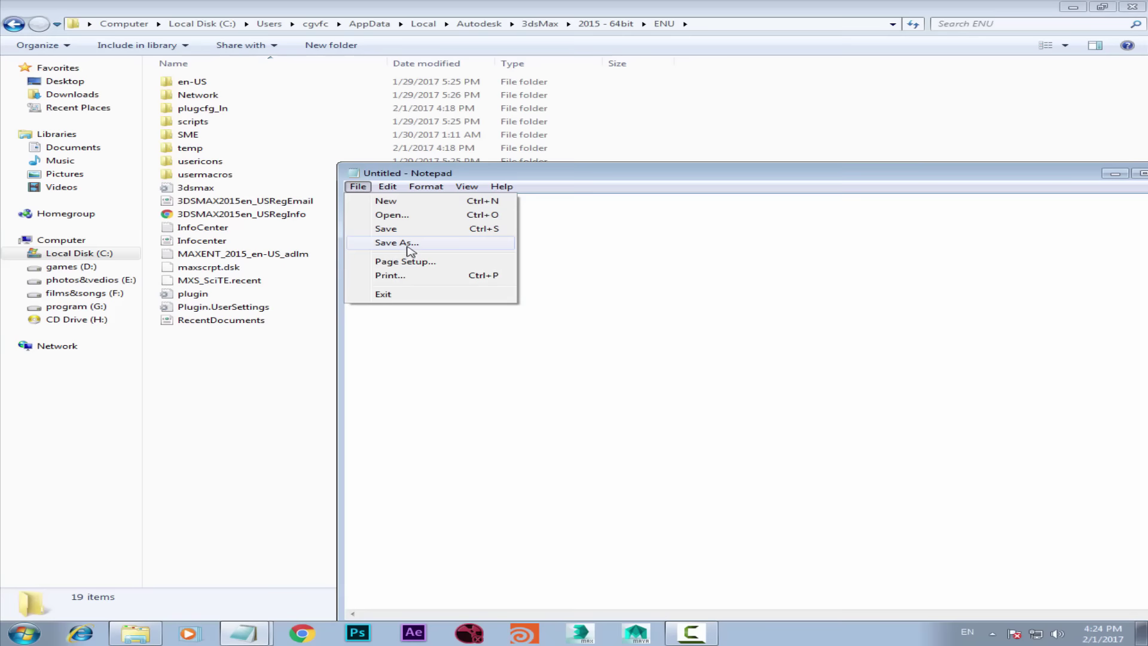
{"action": "left_click", "coordinate": [405, 230]}
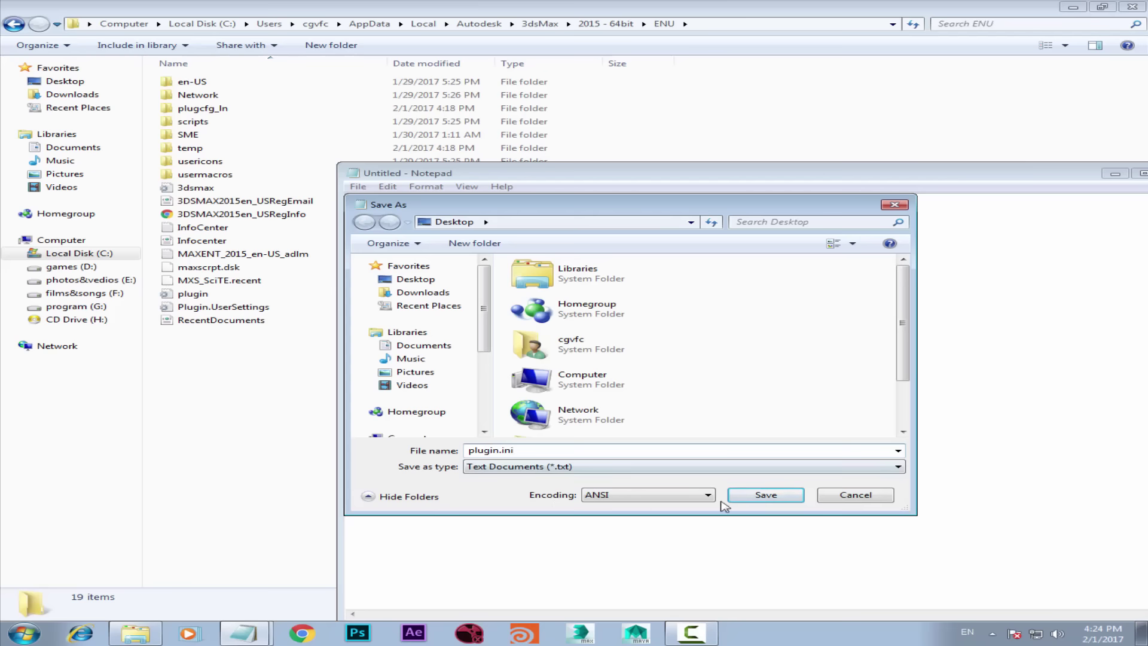
{"action": "left_click", "coordinate": [855, 495]}
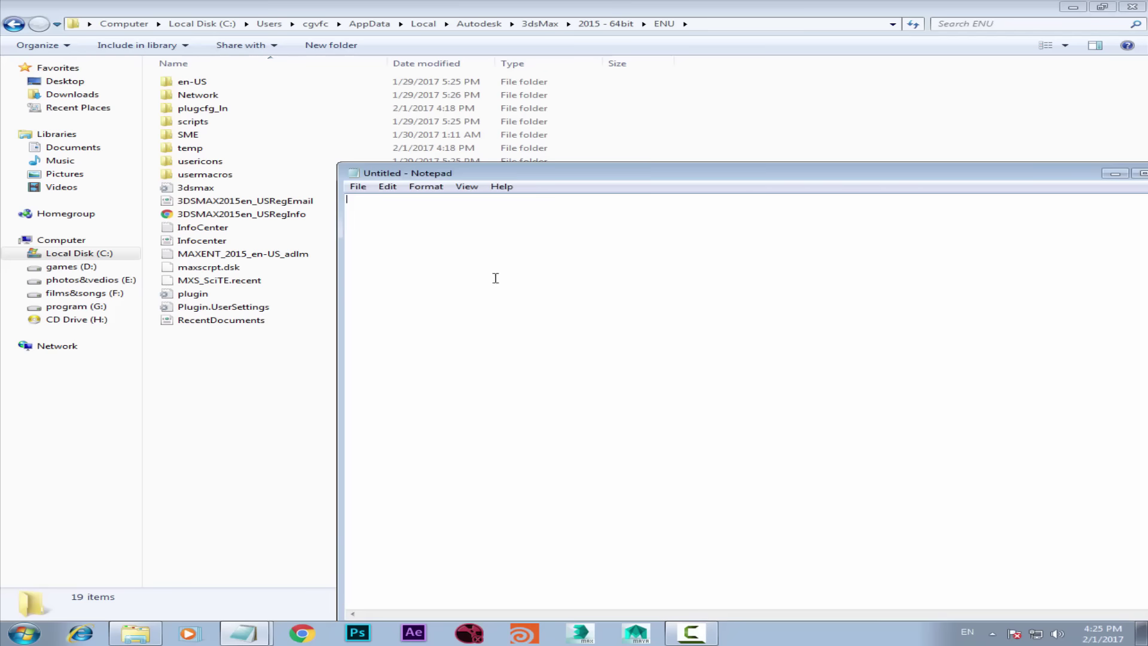
- Copy the [Include] cebas plugins lines from the install instructions into the blank document, change the path to 3dsmax2015_x64, and discard the document
{"action": "left_click", "coordinate": [242, 633]}
{"action": "left_click", "coordinate": [179, 583]}
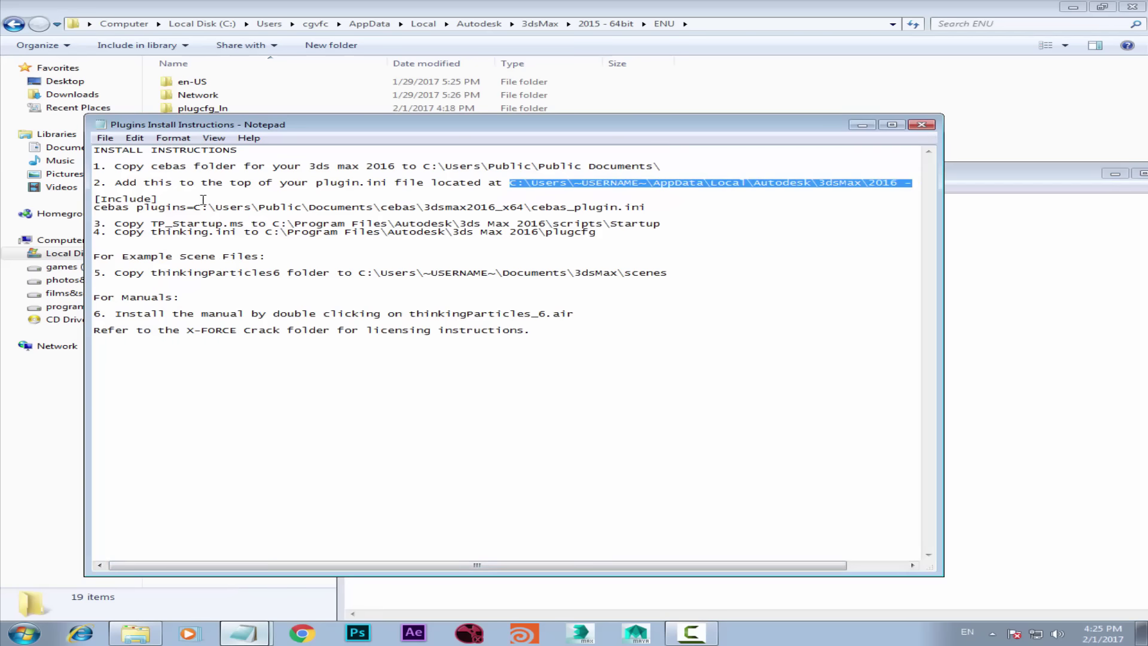
{"action": "left_click_drag", "start_coordinate": [96, 200], "coordinate": [624, 214]}
{"action": "key", "text": "ctrl+c"}
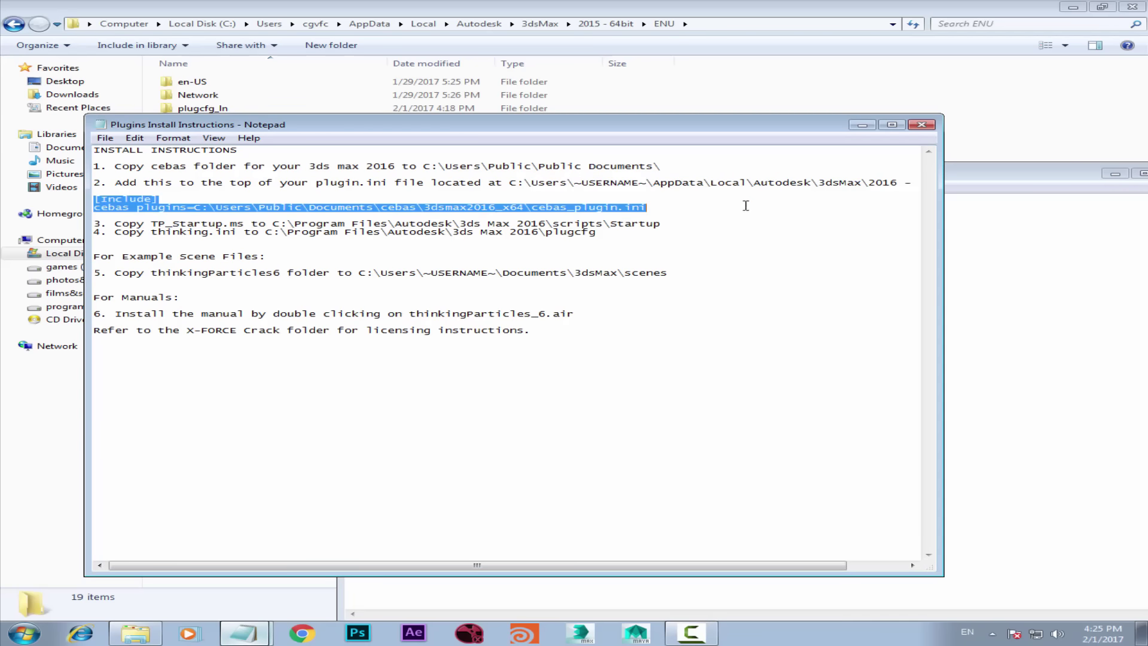
{"action": "left_click", "coordinate": [921, 126]}
{"action": "key", "text": "ctrl+v"}
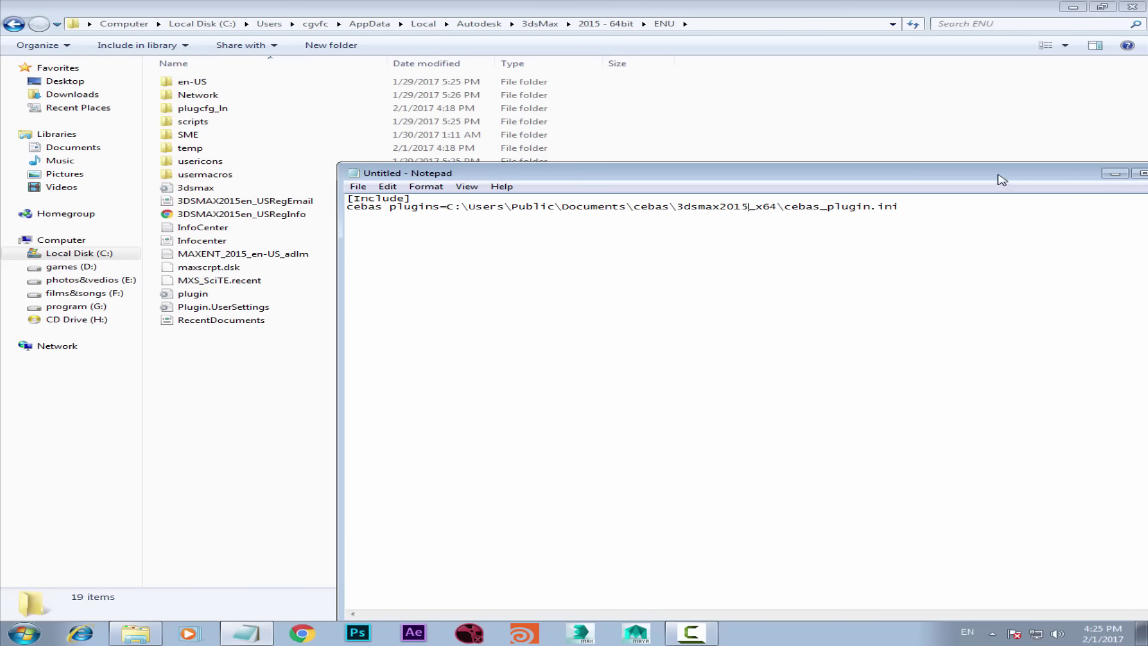
{"action": "left_click_drag", "start_coordinate": [1002, 180], "coordinate": [874, 180]}
{"action": "left_click", "coordinate": [1049, 173]}
{"action": "left_click", "coordinate": [608, 317]}
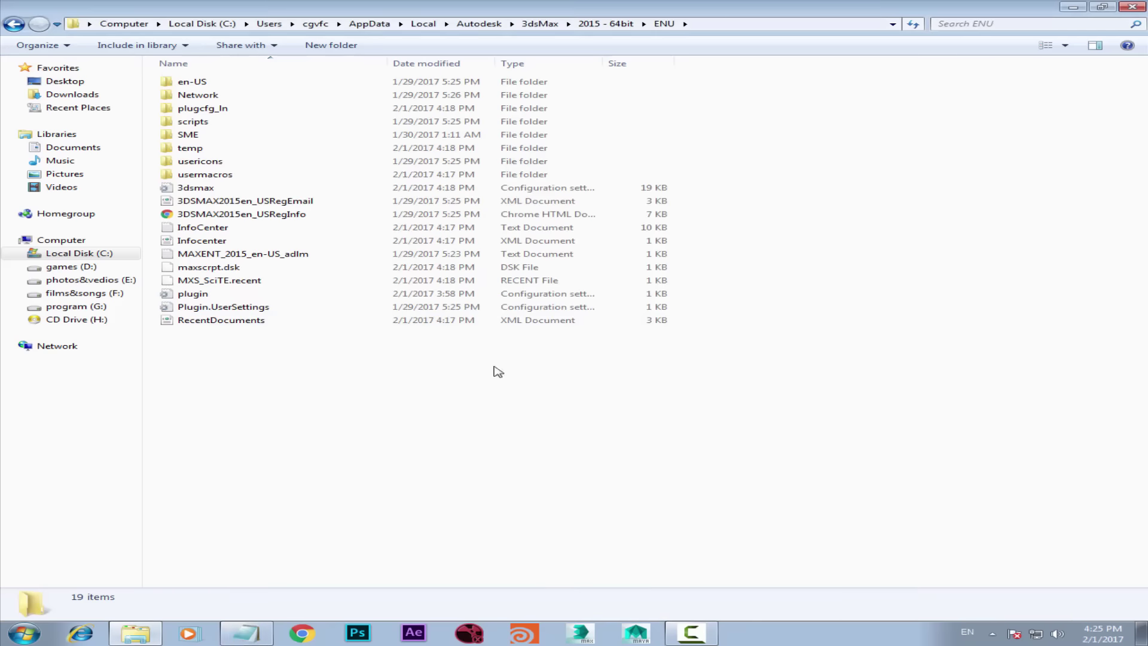
- Examine the [Include] cebas plugins entry in the ENU folder's plugin configuration file and close it
{"action": "double_click", "coordinate": [183, 298]}
{"action": "left_click_drag", "start_coordinate": [865, 240], "coordinate": [251, 159]}
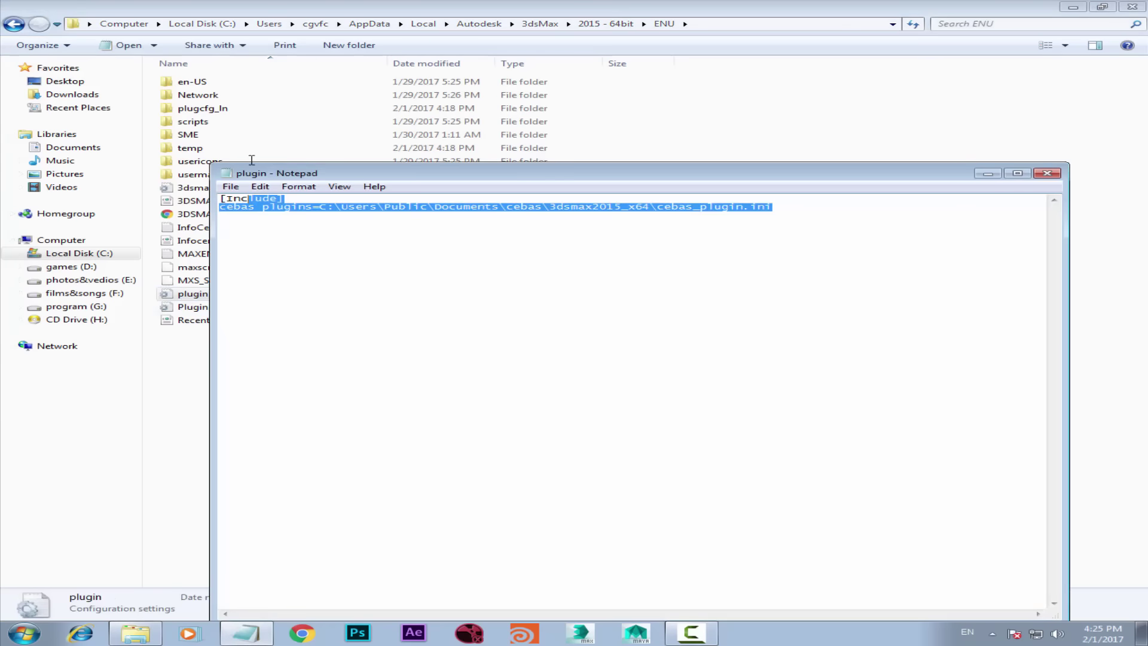
{"action": "left_click", "coordinate": [983, 278]}
{"action": "key", "text": "ctrl+a"}
{"action": "left_click_drag", "start_coordinate": [963, 248], "coordinate": [220, 198]}
{"action": "left_click", "coordinate": [844, 259]}
{"action": "key", "text": "ctrl+a"}
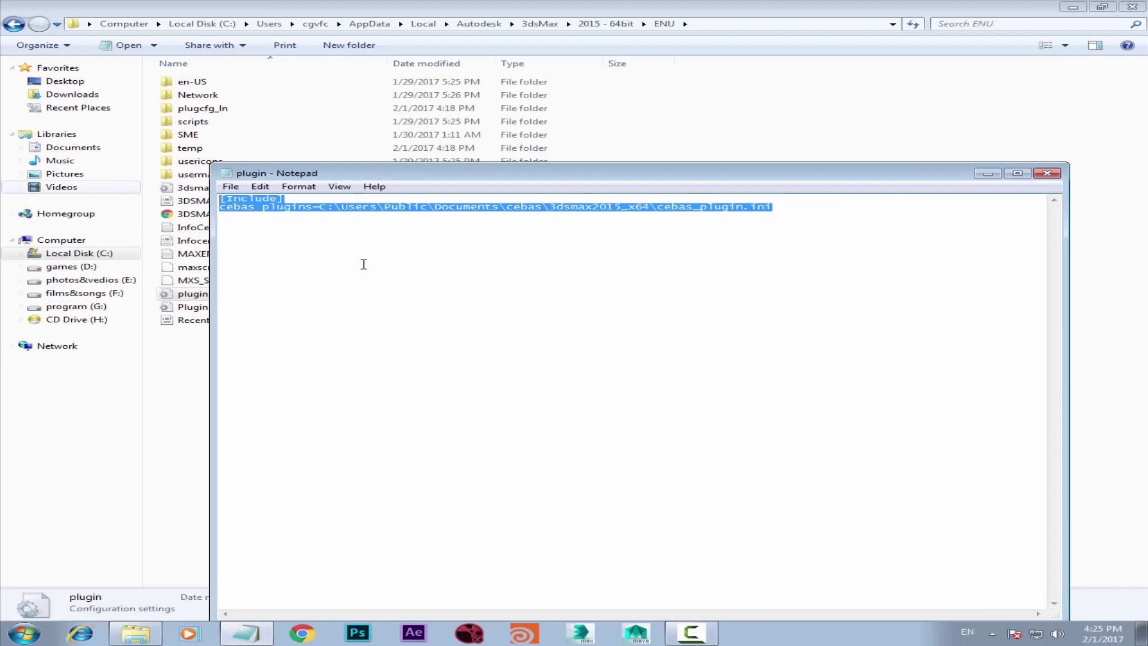
{"action": "left_click", "coordinate": [1047, 173]}
- Open the Autodesk folder in Program Files on Local Disk (C:)
{"action": "left_click", "coordinate": [84, 254]}
{"action": "key", "text": "Down"}
{"action": "key", "text": "Down"}
{"action": "key", "text": "Down"}
{"action": "key", "text": "Up"}
{"action": "key", "text": "Up"}
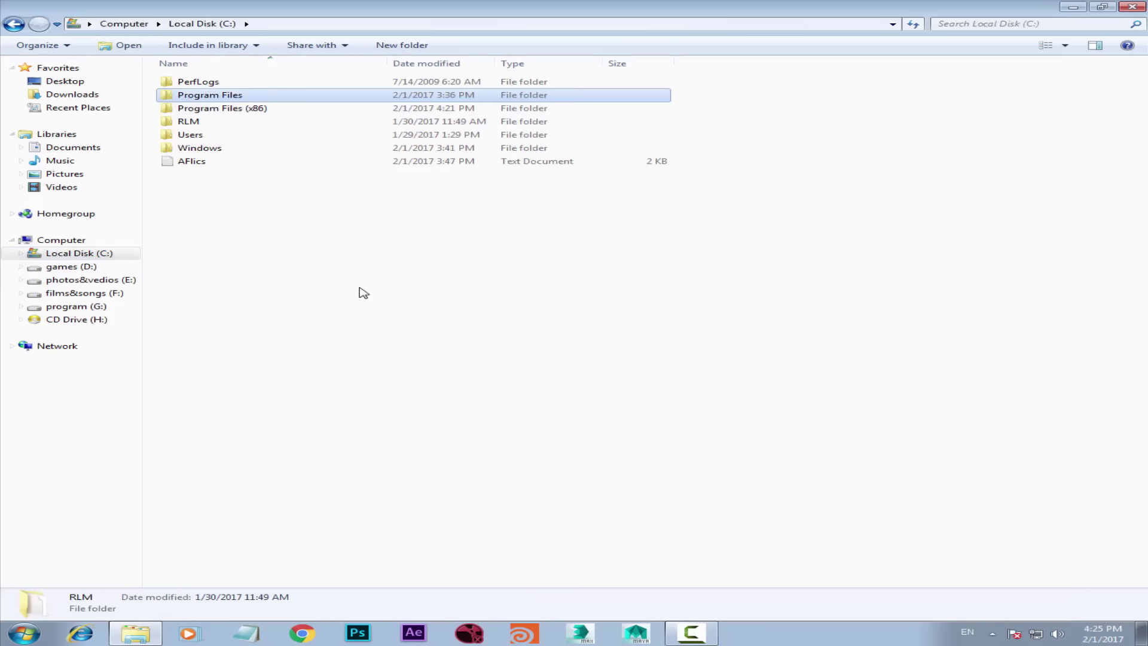
{"action": "key", "text": "Return"}
{"action": "key", "text": "Down"}
{"action": "key", "text": "Down"}
{"action": "key", "text": "Down"}
{"action": "key", "text": "Down"}
{"action": "key", "text": "Return"}
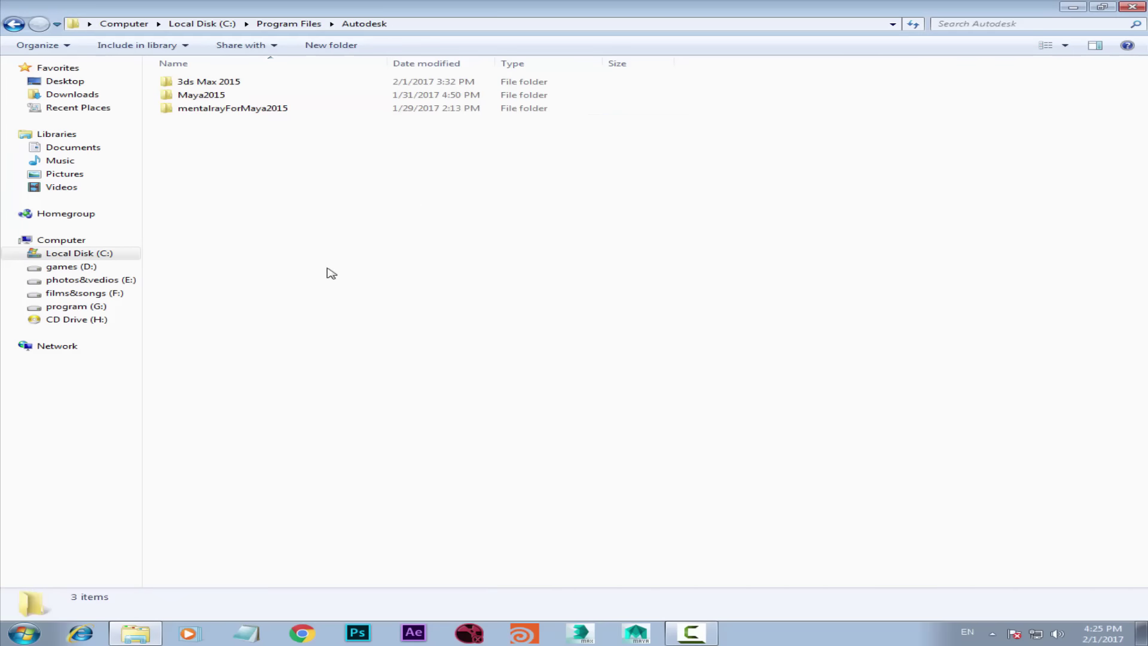
- Open the en-US folder of the 3ds Max 2015 installation
{"action": "key", "text": "Down"}
{"action": "key", "text": "Up"}
{"action": "key", "text": "Return"}
{"action": "key", "text": "3"}
{"action": "key", "text": "3"}
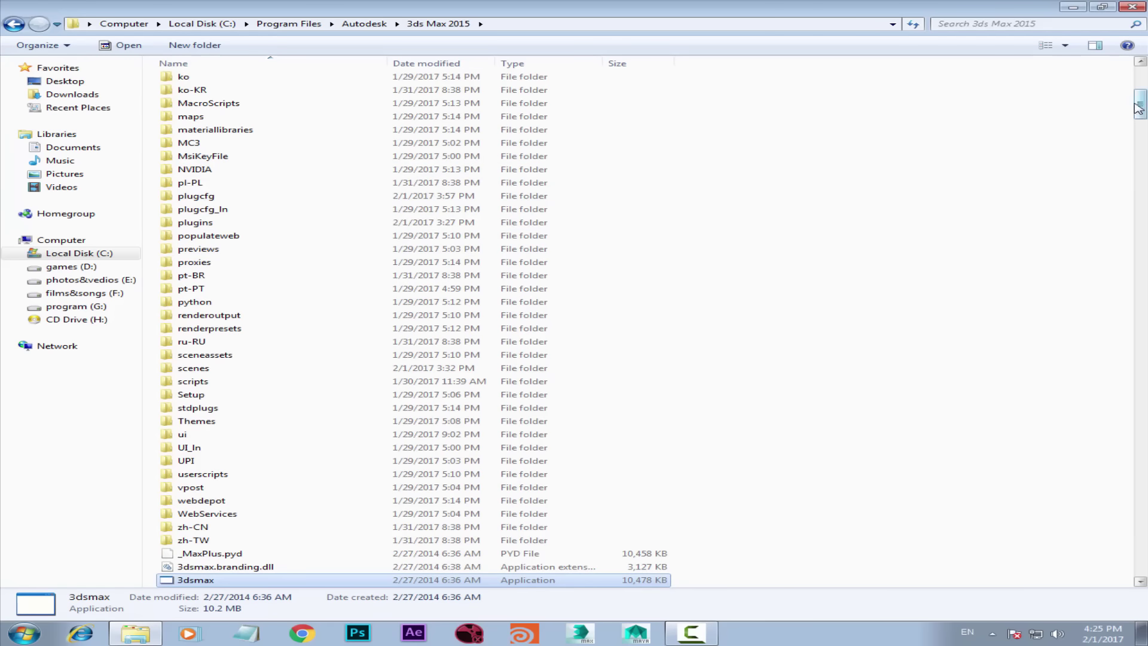
{"action": "scroll", "coordinate": [1139, 104], "scroll_direction": "up", "scroll_amount": 9}
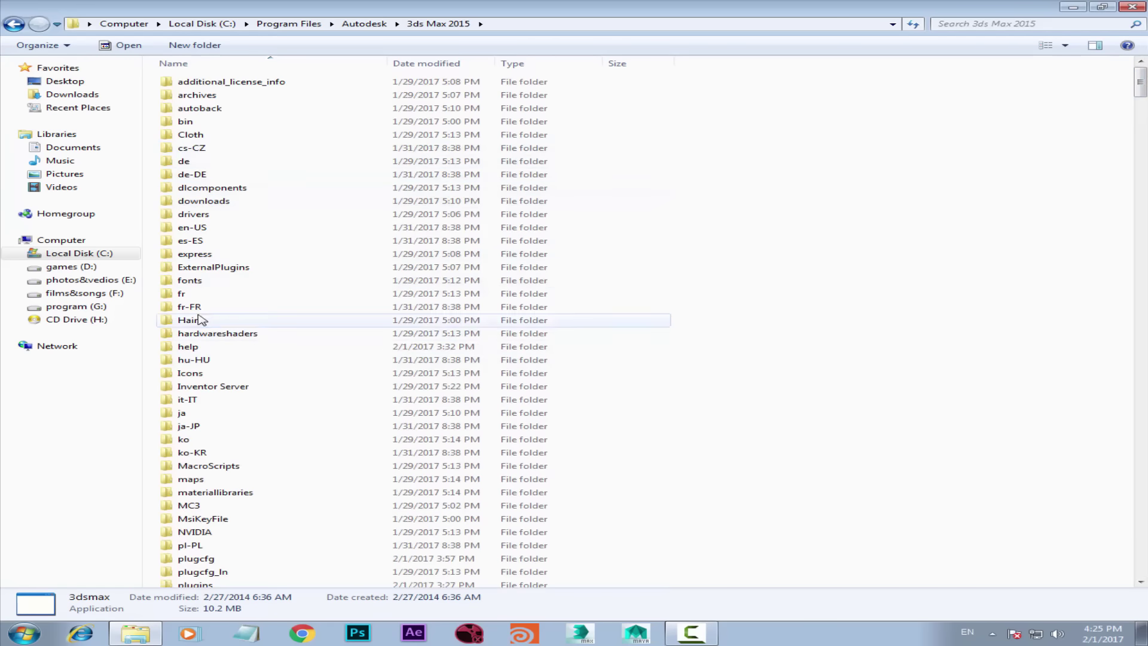
{"action": "double_click", "coordinate": [215, 230]}
- Open the plugin configuration file in the en-US folder and examine its [Include] cebas plugins lines
{"action": "left_click_drag", "start_coordinate": [1140, 178], "coordinate": [1145, 501]}
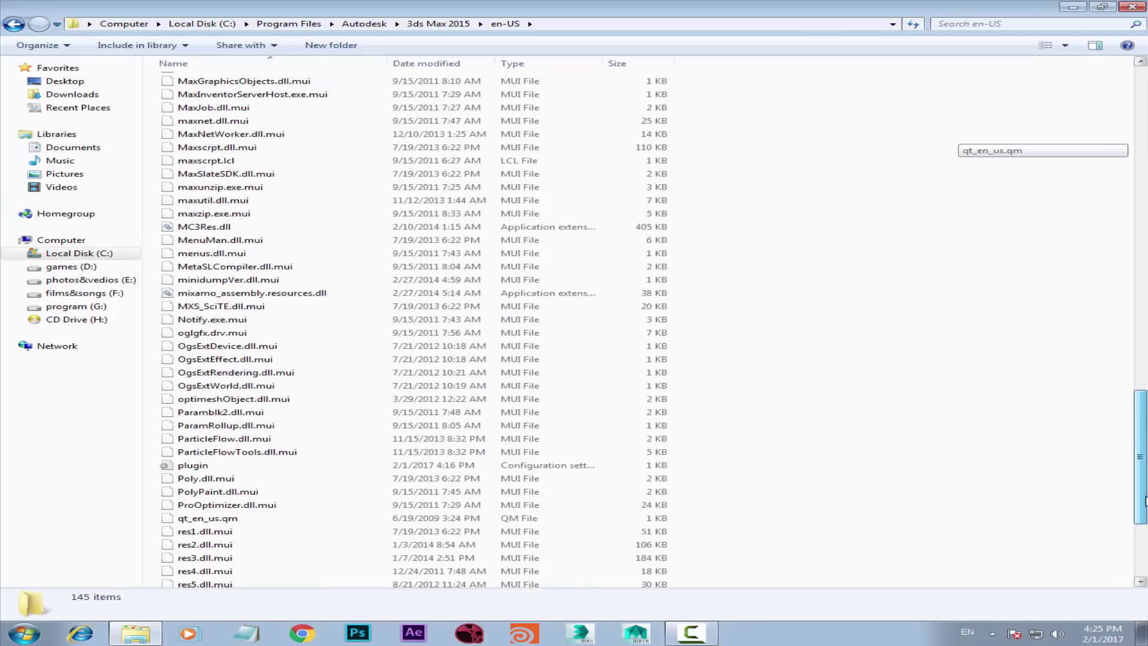
{"action": "scroll", "coordinate": [341, 419], "scroll_direction": "down", "scroll_amount": 5}
{"action": "double_click", "coordinate": [203, 276]}
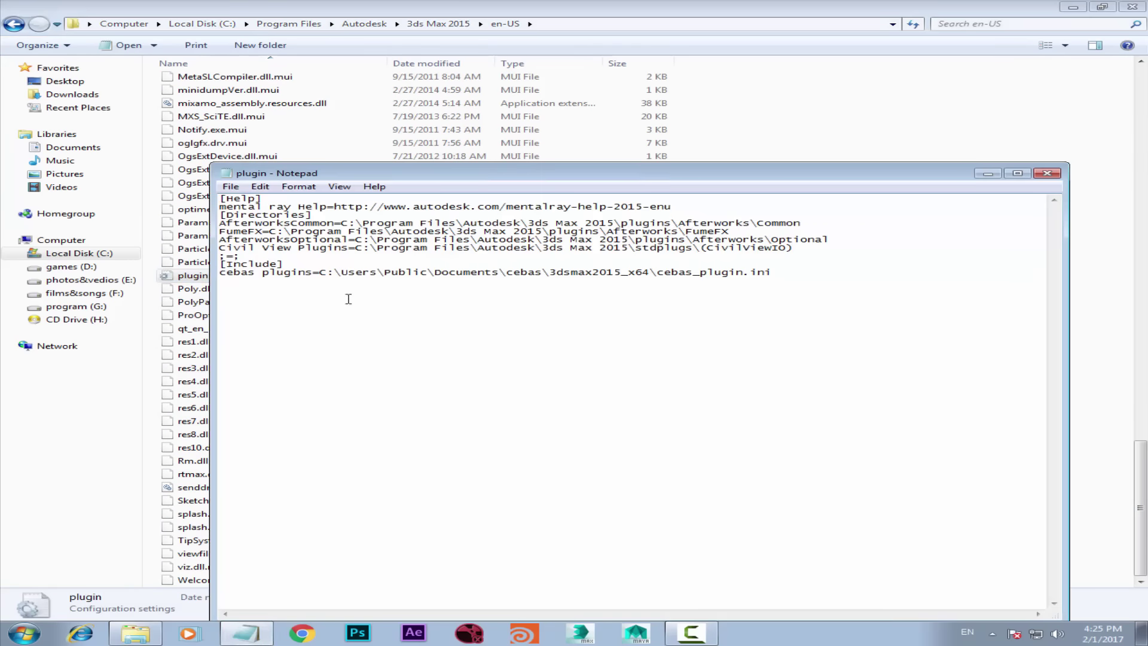
{"action": "left_click_drag", "start_coordinate": [889, 289], "coordinate": [221, 264]}
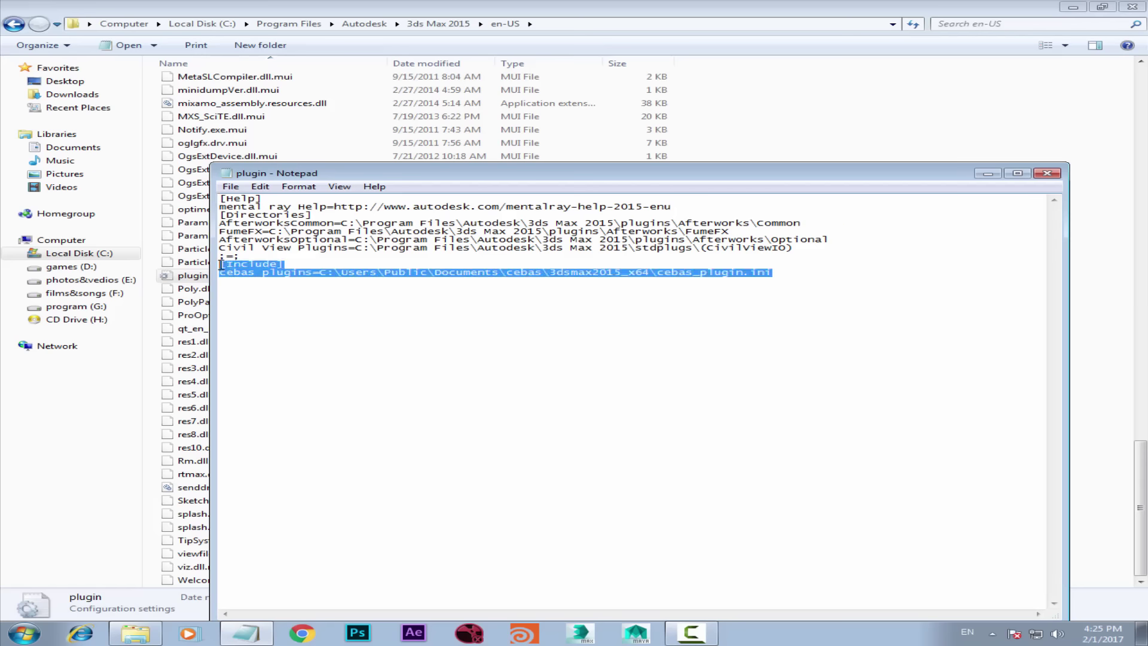
{"action": "left_click", "coordinate": [324, 286]}
{"action": "left_click_drag", "start_coordinate": [841, 322], "coordinate": [221, 265]}
{"action": "left_click", "coordinate": [575, 312]}
{"action": "left_click_drag", "start_coordinate": [417, 175], "coordinate": [461, 169]}
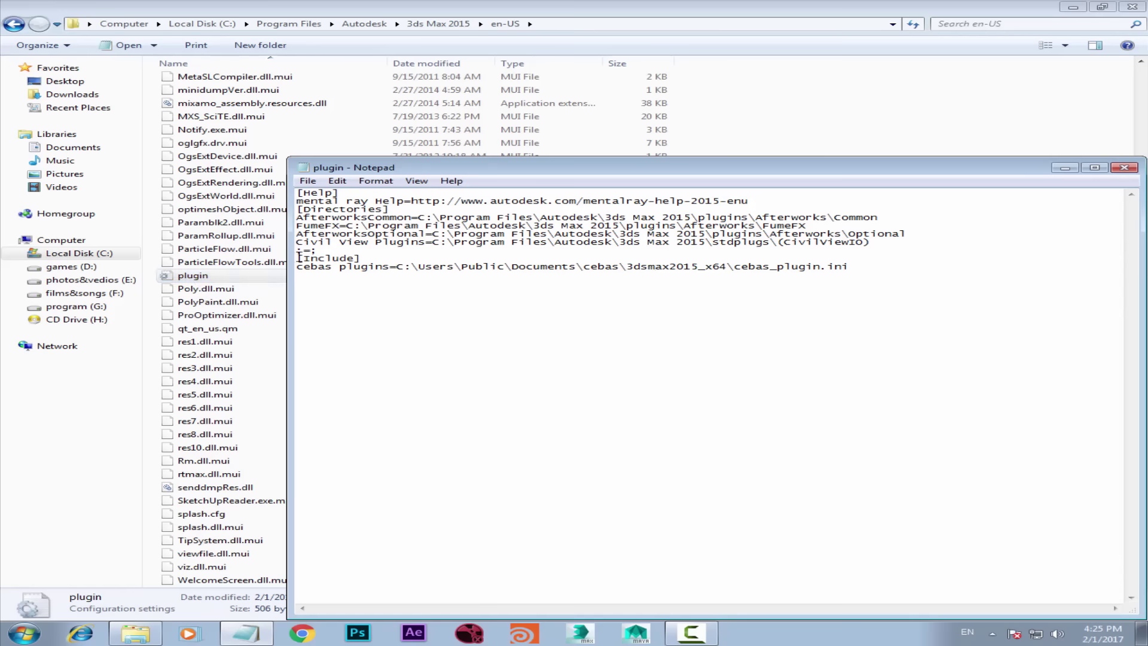
{"action": "left_click_drag", "start_coordinate": [300, 258], "coordinate": [974, 336]}
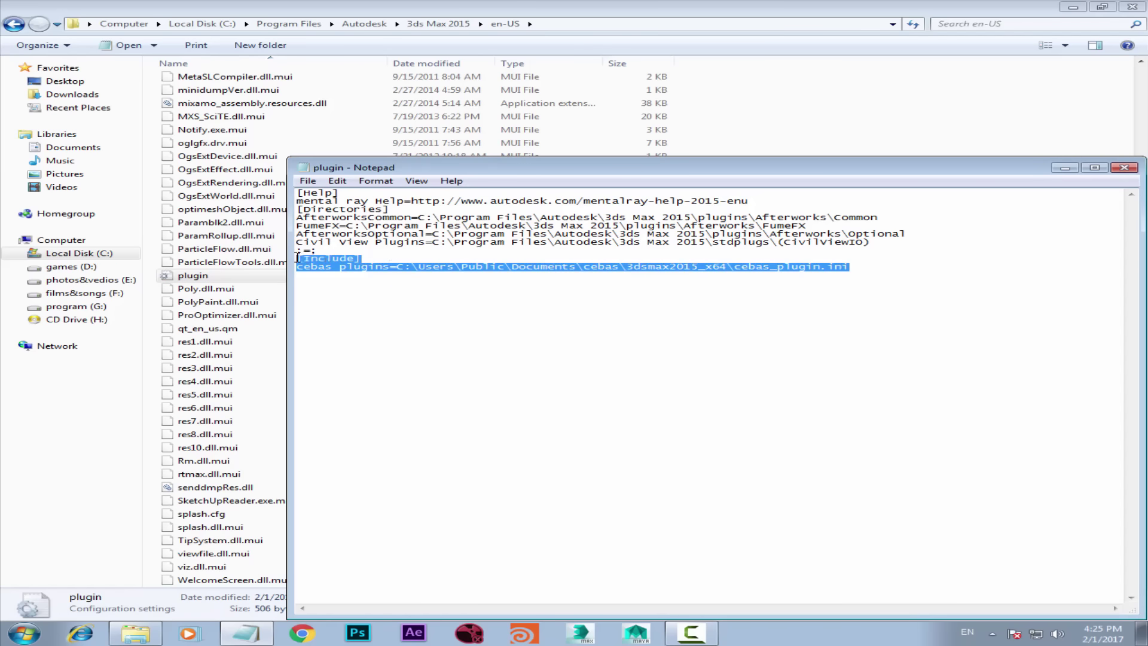
{"action": "left_click", "coordinate": [589, 311]}
{"action": "key", "text": "shift+Right"}
{"action": "left_click_drag", "start_coordinate": [963, 169], "coordinate": [864, 139]}
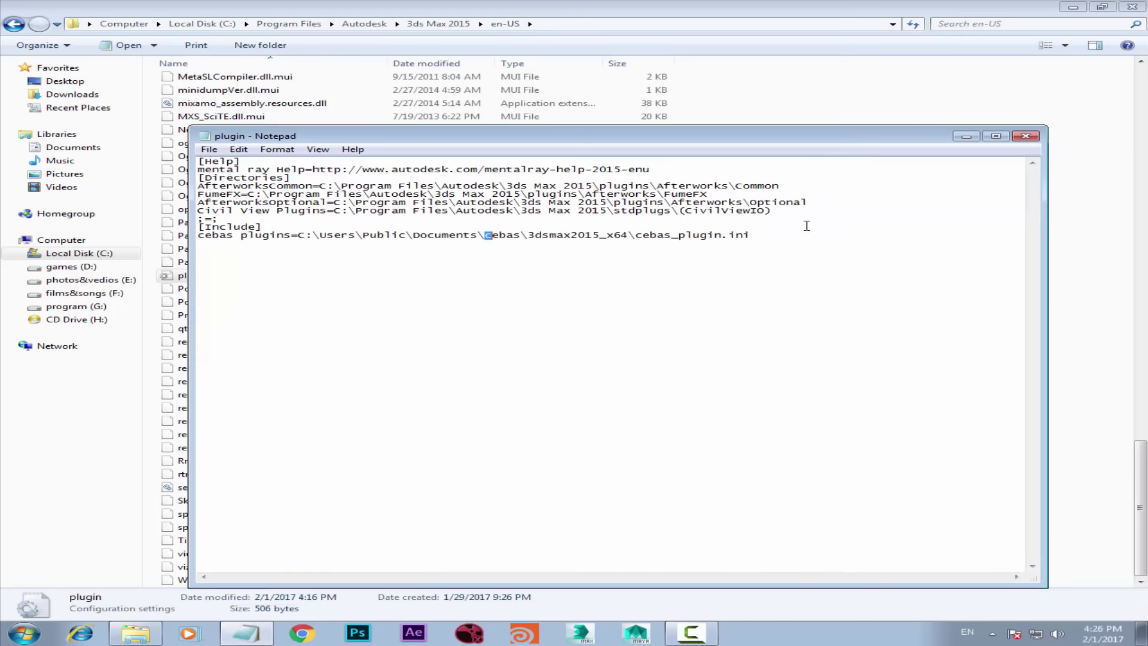
- Close the plugin configuration file with its changes saved, and close the en-US folder window
{"action": "left_click", "coordinate": [1015, 142]}
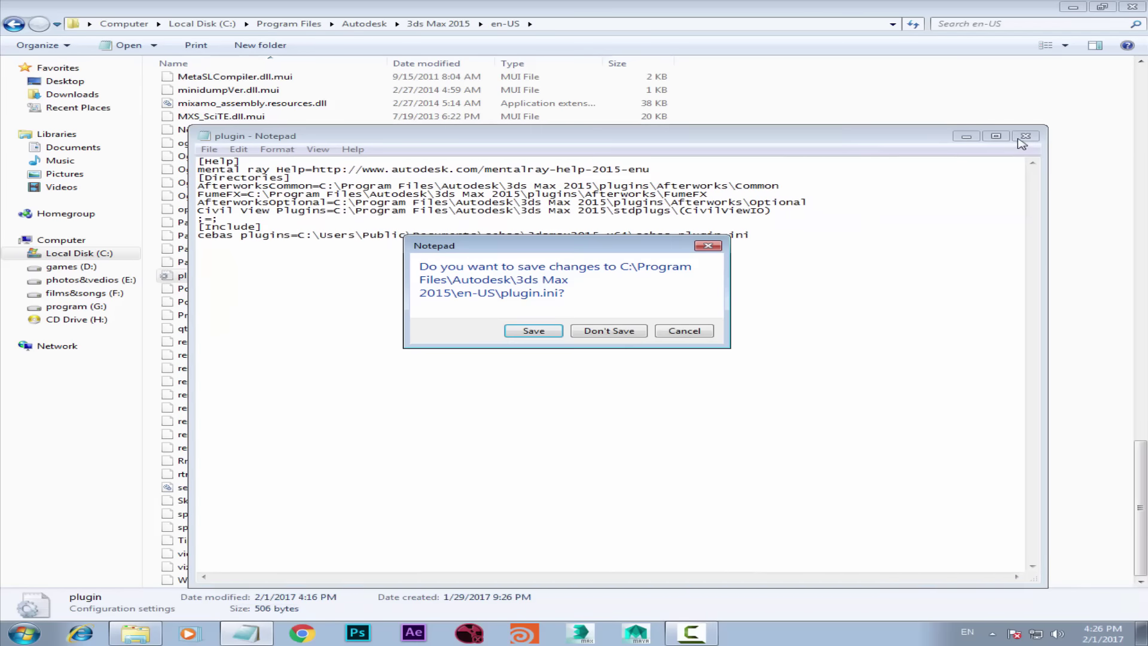
{"action": "left_click", "coordinate": [531, 329]}
{"action": "left_click", "coordinate": [860, 263]}
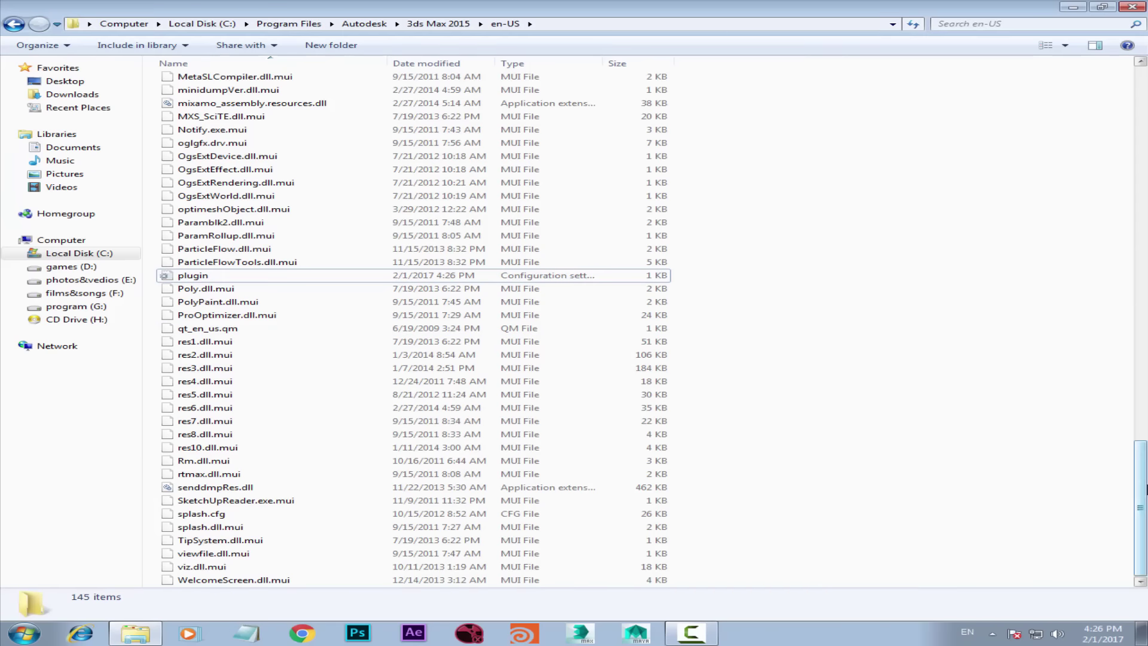
{"action": "left_click_drag", "start_coordinate": [1143, 495], "coordinate": [1143, 320]}
{"action": "left_click", "coordinate": [1132, 7]}
- Permanently delete the ipclamp.lic and vbft files from the desktop, and remove the thinking configuration file there
{"action": "right_click", "coordinate": [364, 144]}
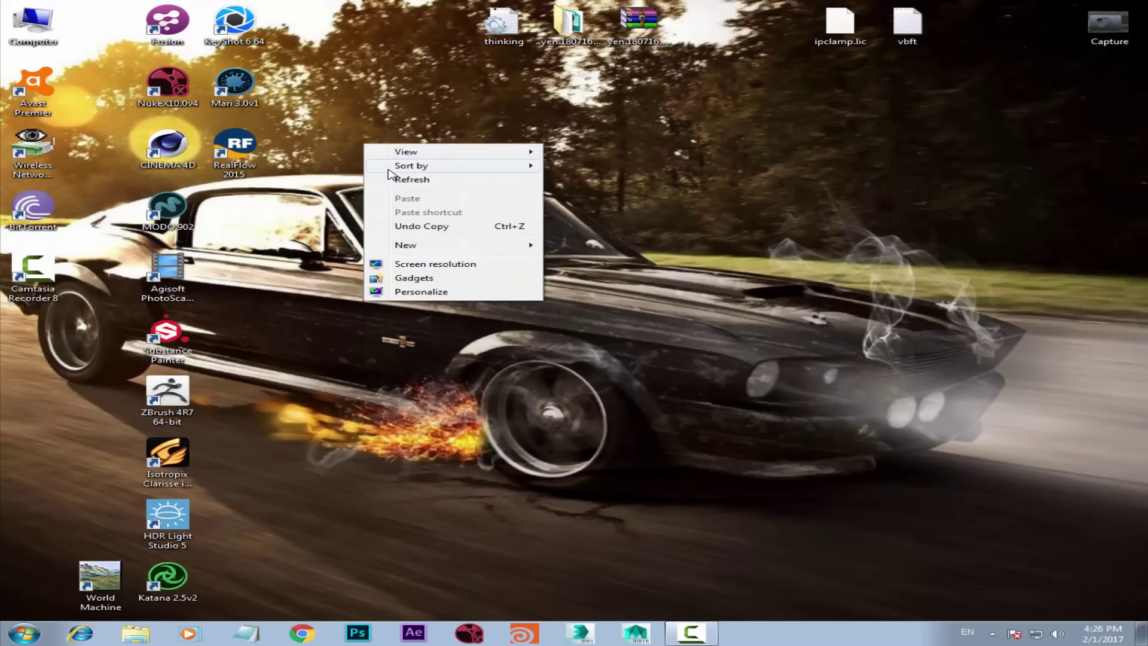
{"action": "left_click", "coordinate": [435, 182]}
{"action": "left_click_drag", "start_coordinate": [936, 127], "coordinate": [810, 1]}
{"action": "key", "text": "shift+Delete"}
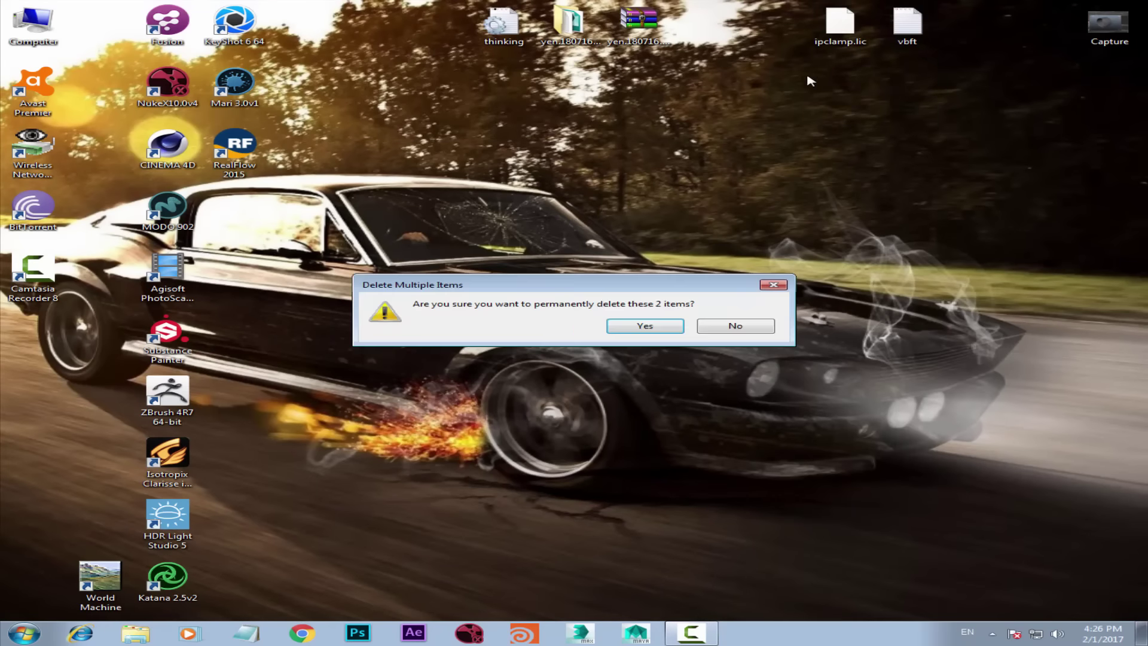
{"action": "key", "text": "Return"}
{"action": "left_click_drag", "start_coordinate": [478, 7], "coordinate": [559, 40]}
{"action": "left_click", "coordinate": [420, 263]}
- Launch 3ds Max 2015 and refresh the desktop while it loads
{"action": "right_click", "coordinate": [423, 73]}
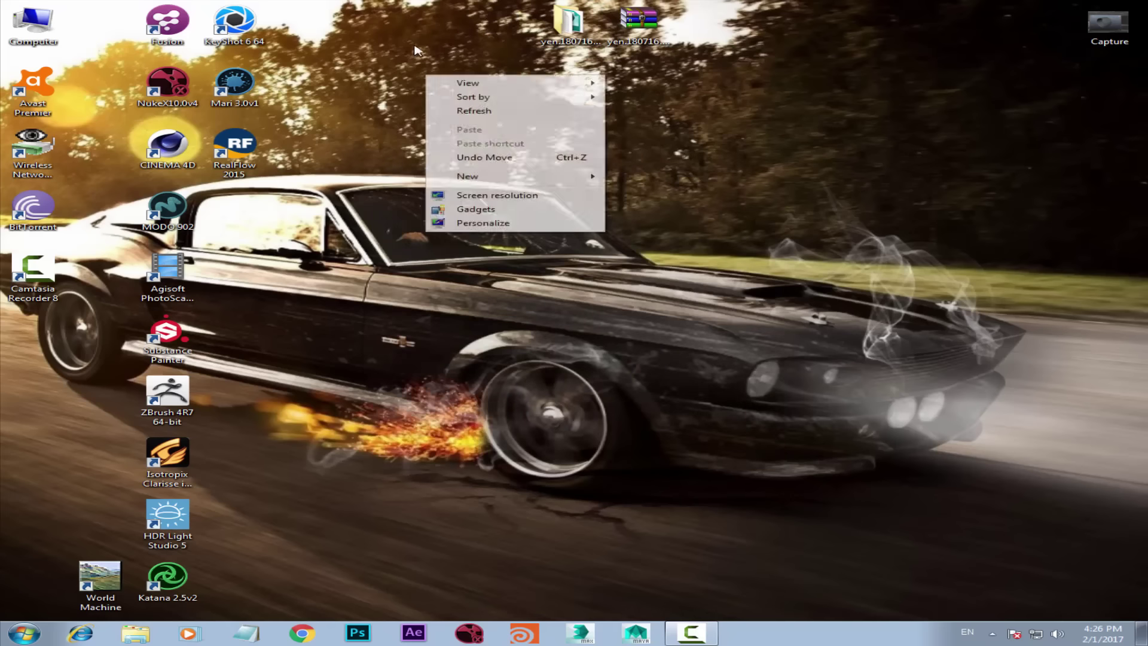
{"action": "left_click", "coordinate": [443, 110]}
{"action": "right_click", "coordinate": [411, 72]}
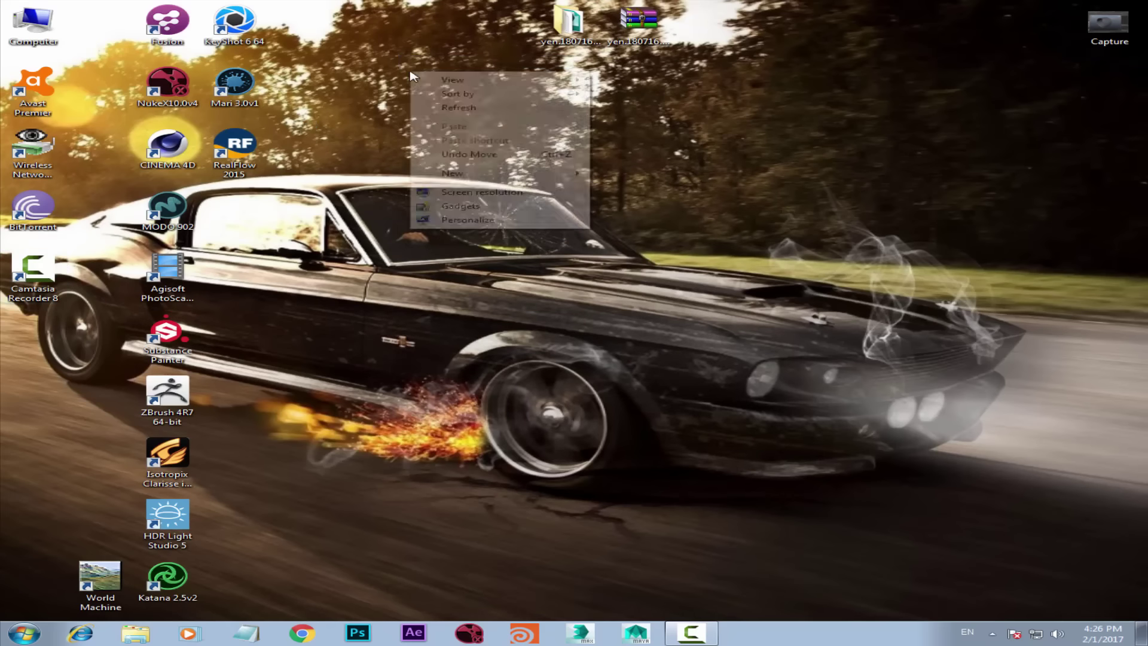
{"action": "left_click", "coordinate": [459, 108]}
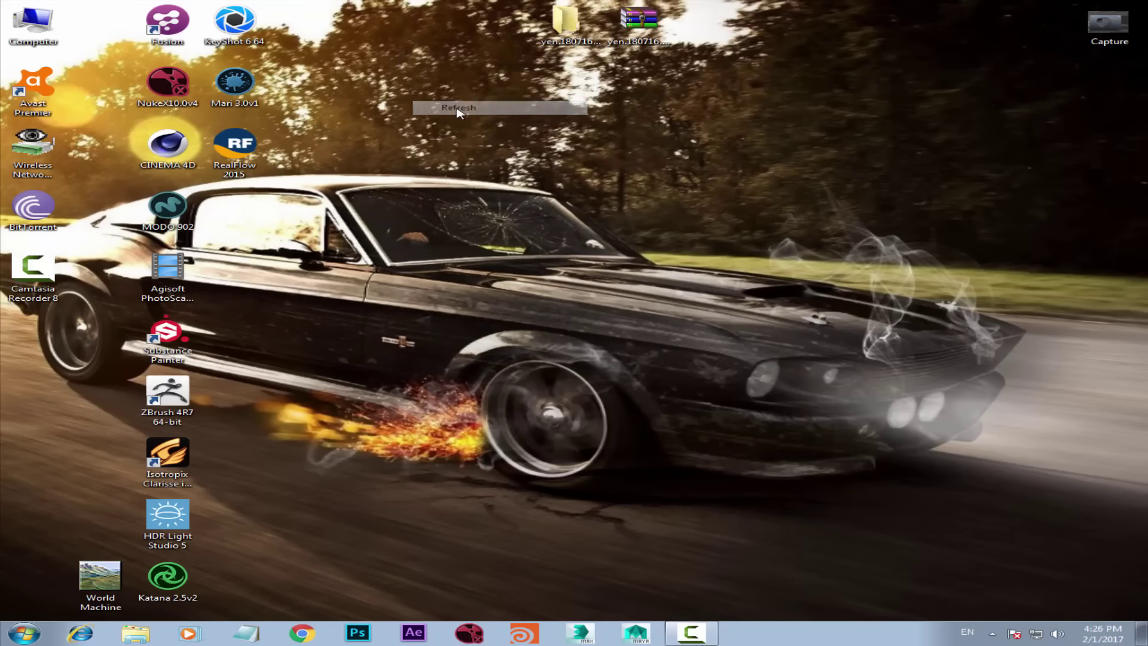
{"action": "left_click", "coordinate": [574, 634]}
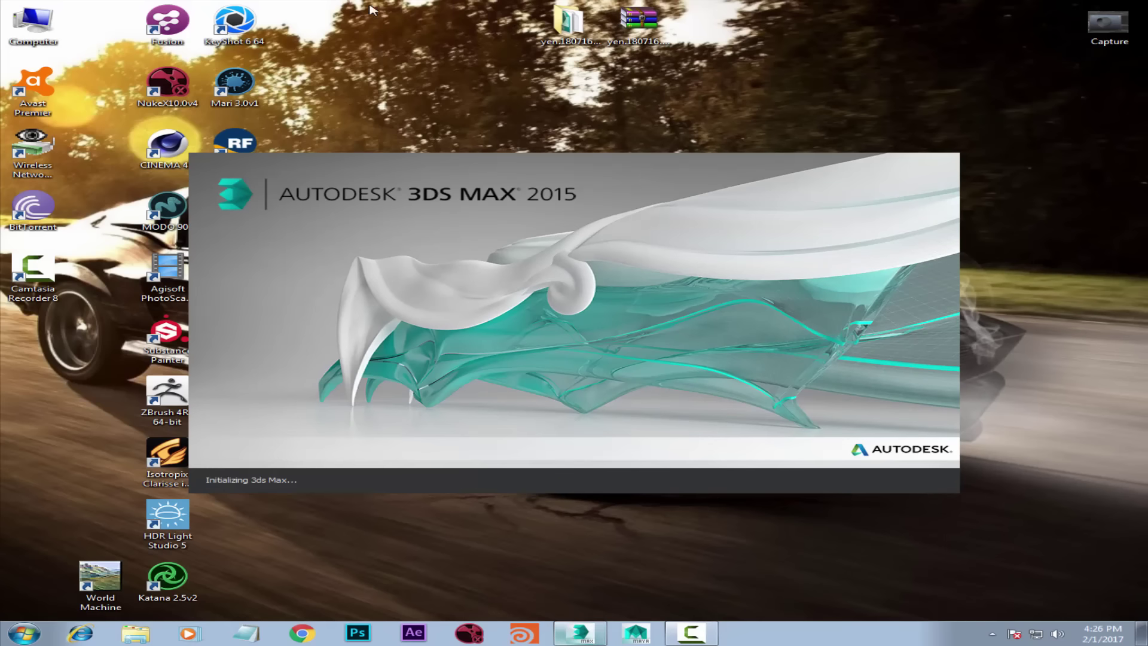
{"action": "right_click", "coordinate": [366, 7]}
{"action": "left_click", "coordinate": [372, 36]}
{"action": "right_click", "coordinate": [308, 6]}
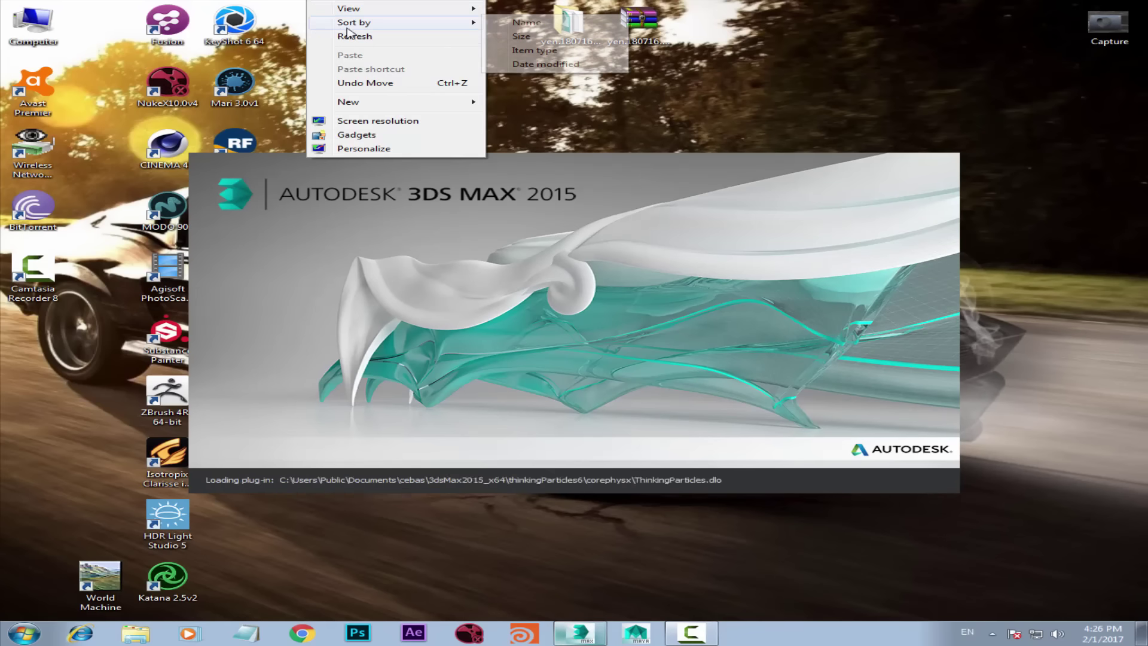
{"action": "left_click", "coordinate": [358, 37]}
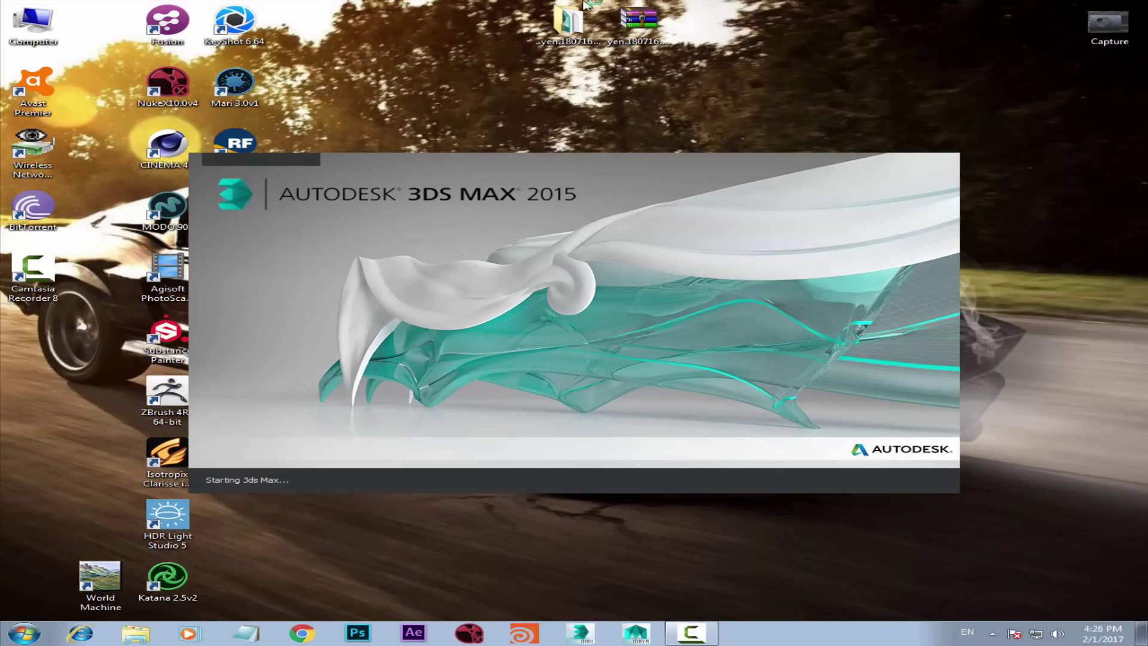
- Open Plugins Install Instructions from the Cebas-Thinking-Particles-6.2.0.33 folder and review the cebas folder and plugin.ini destinations
{"action": "double_click", "coordinate": [568, 25]}
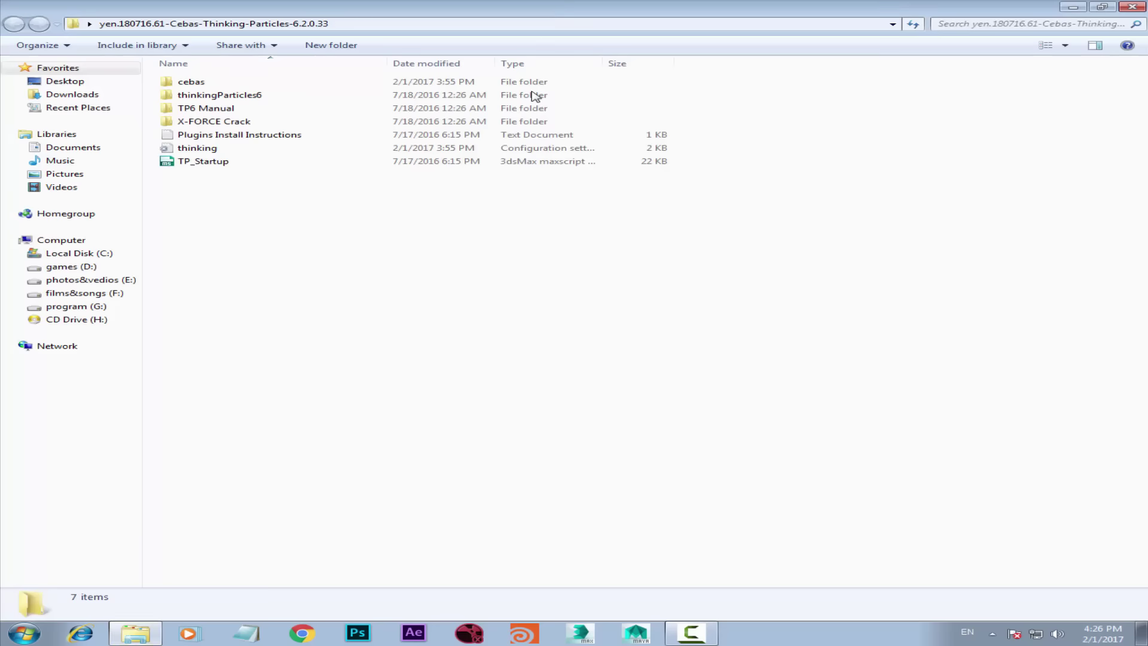
{"action": "double_click", "coordinate": [230, 135]}
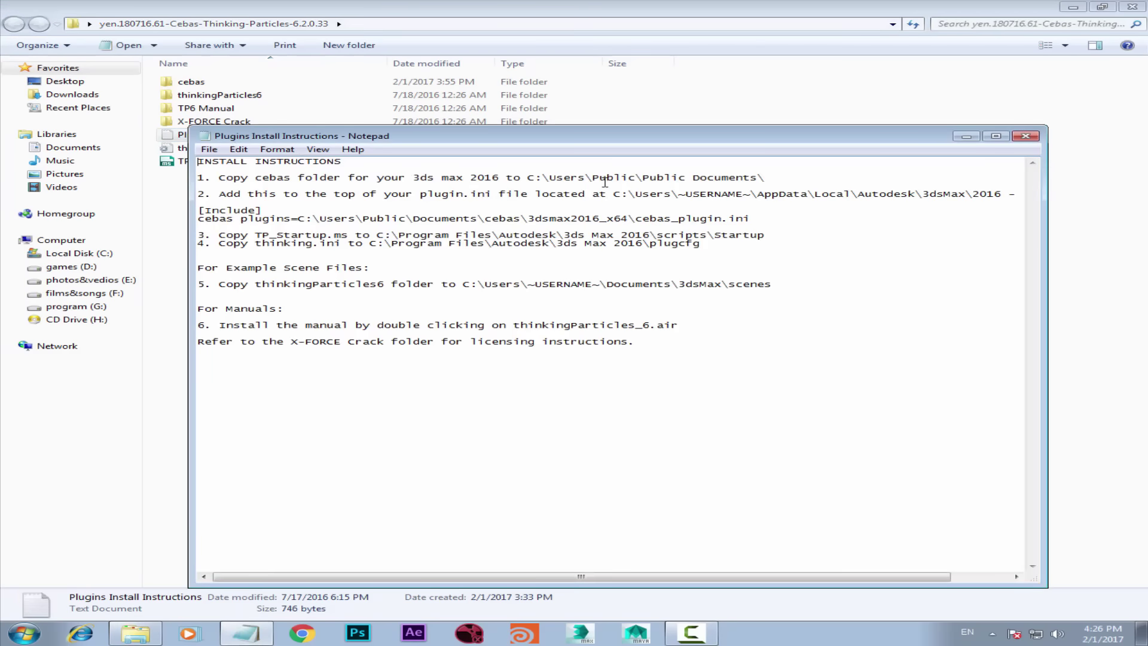
{"action": "left_click_drag", "start_coordinate": [528, 177], "coordinate": [762, 178]}
{"action": "left_click", "coordinate": [580, 178]}
{"action": "left_click_drag", "start_coordinate": [226, 194], "coordinate": [530, 185]}
{"action": "left_click_drag", "start_coordinate": [424, 194], "coordinate": [493, 194]}
{"action": "left_click_drag", "start_coordinate": [657, 194], "coordinate": [993, 193]}
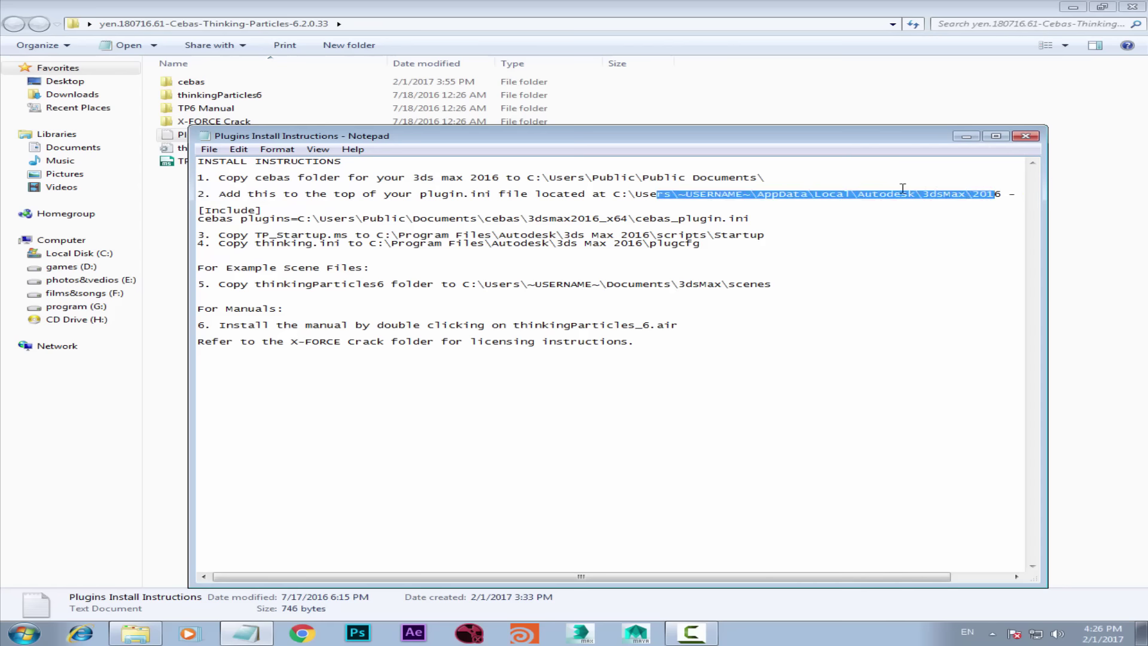
{"action": "mouse_move", "coordinate": [791, 188]}
{"action": "left_mouse_down"}
{"action": "mouse_move", "coordinate": [919, 194]}
{"action": "mouse_move", "coordinate": [775, 196]}
{"action": "mouse_move", "coordinate": [795, 196]}
{"action": "left_mouse_up"}
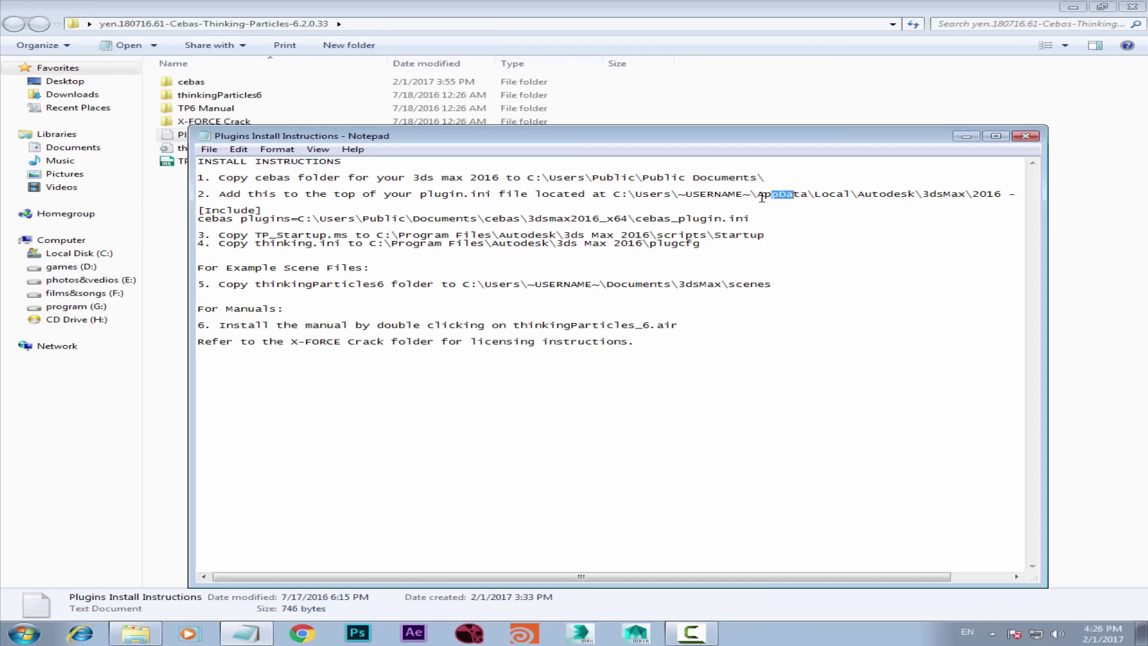
{"action": "left_click", "coordinate": [850, 195]}
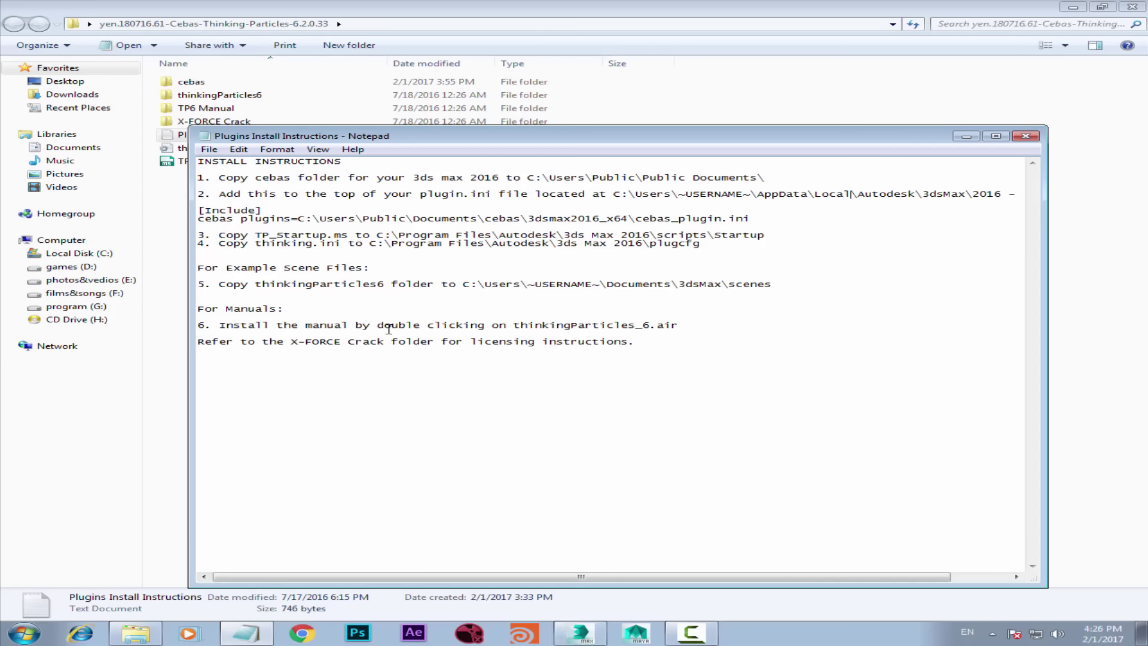
- Review the [Include] lines and the instructions for TP_Startup.ms, thinking.ini and the example scene files
{"action": "left_click_drag", "start_coordinate": [280, 212], "coordinate": [371, 227]}
{"action": "left_click", "coordinate": [273, 229]}
{"action": "left_click_drag", "start_coordinate": [530, 235], "coordinate": [443, 245]}
{"action": "left_click_drag", "start_coordinate": [256, 268], "coordinate": [285, 309]}
{"action": "left_click", "coordinate": [307, 291]}
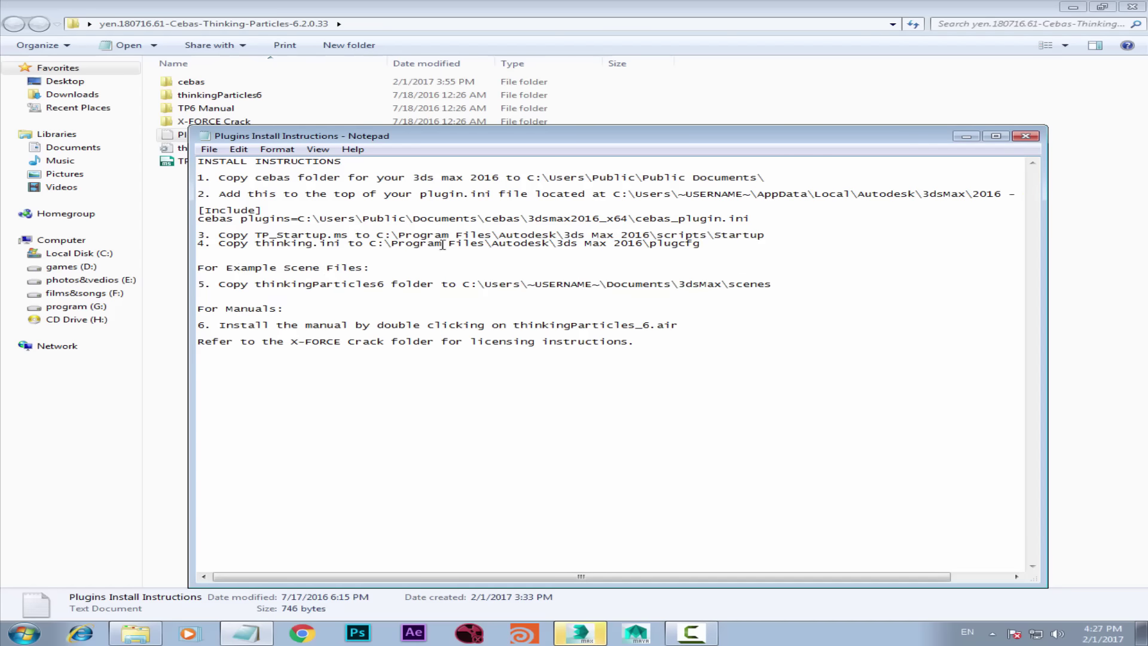
{"action": "mouse_move", "coordinate": [360, 140]}
{"action": "left_mouse_down"}
{"action": "mouse_move", "coordinate": [406, 169]}
{"action": "mouse_move", "coordinate": [365, 144]}
{"action": "left_mouse_up"}
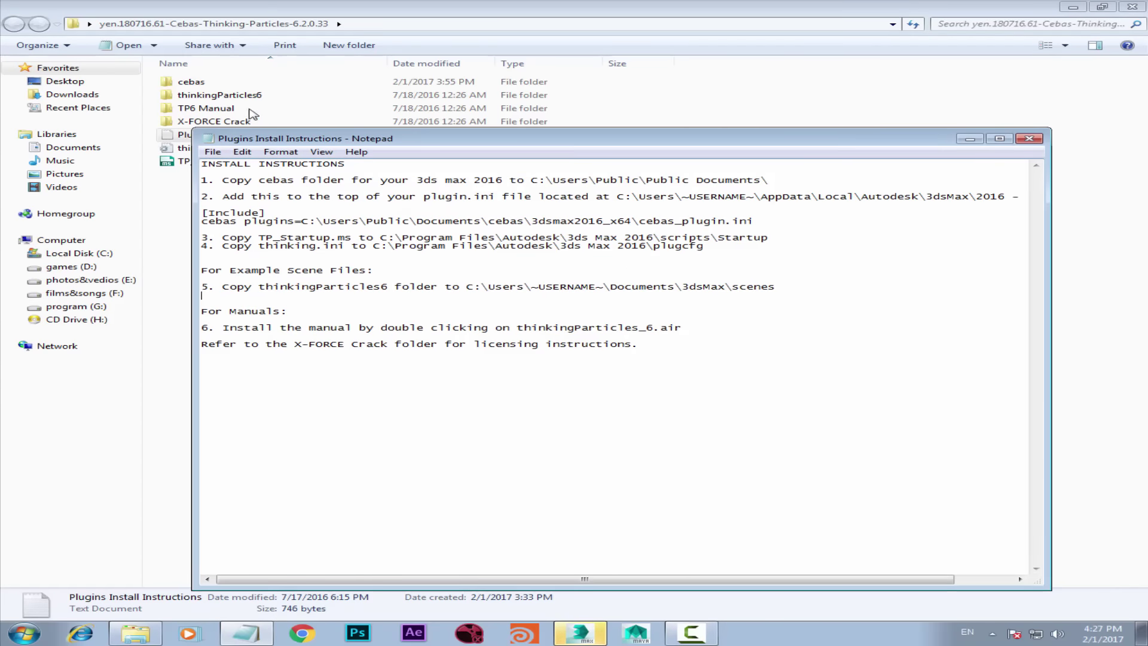
- Look at the 3dsMax2015_x64 and Scripting folders inside the cebas folder, and return to the parent folder
{"action": "double_click", "coordinate": [201, 84]}
{"action": "left_click_drag", "start_coordinate": [289, 141], "coordinate": [248, 87]}
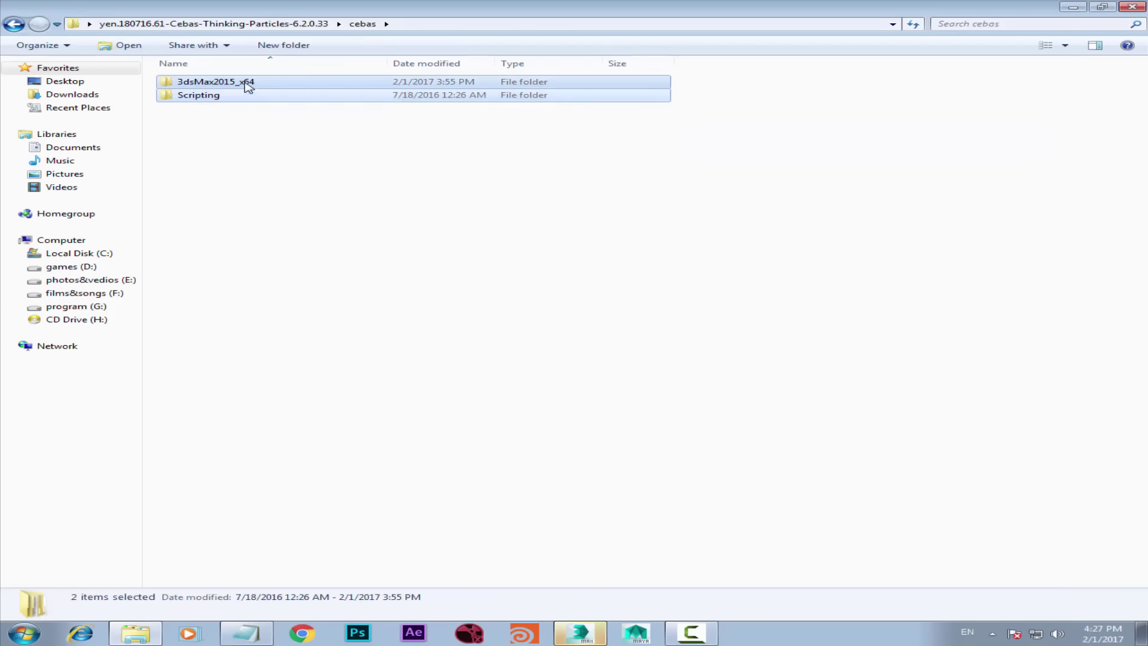
{"action": "left_click", "coordinate": [248, 87]}
{"action": "key", "text": "BackSpace"}
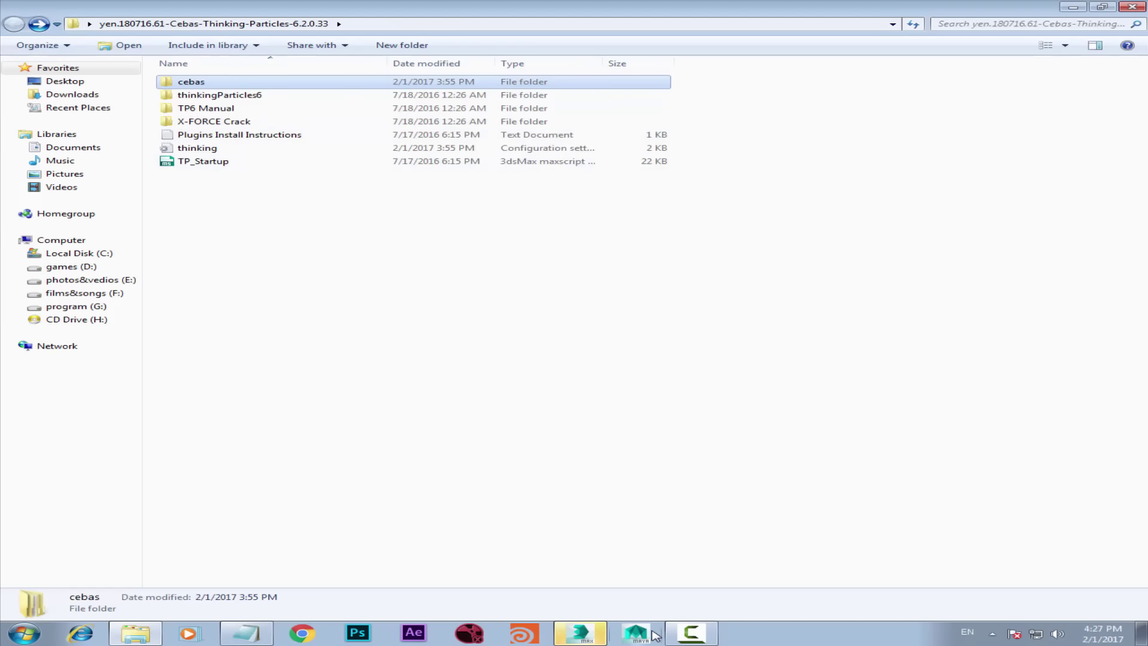
- Reread the Public Documents destination for the cebas folder in the install instructions, and close the document
{"action": "left_click", "coordinate": [246, 632]}
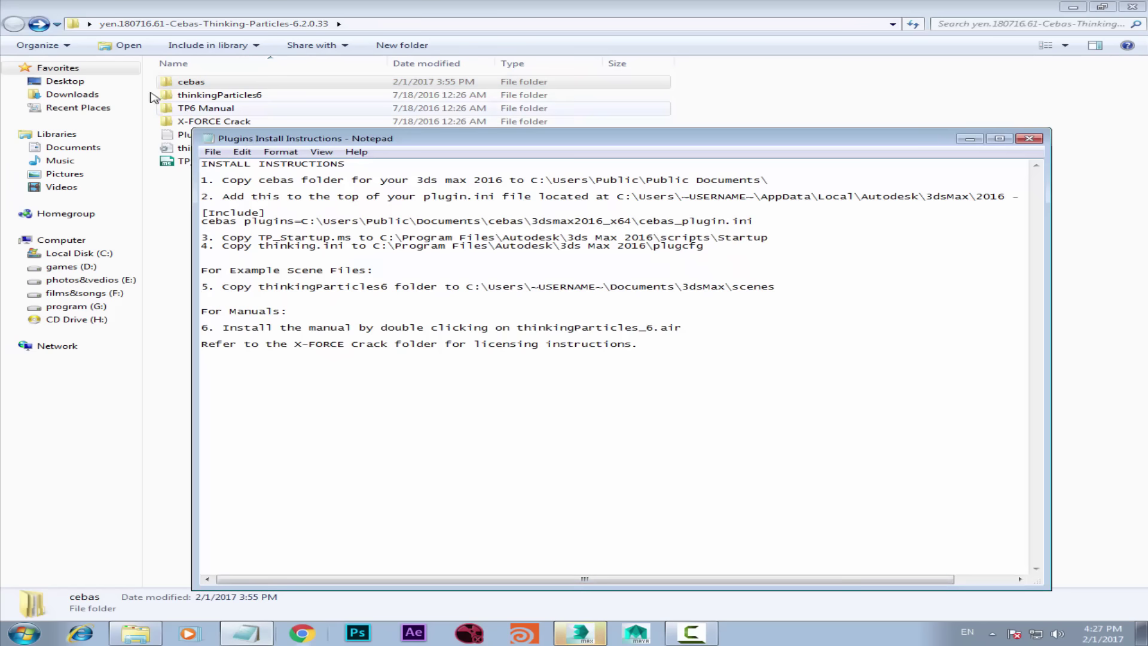
{"action": "left_click_drag", "start_coordinate": [538, 180], "coordinate": [811, 176]}
{"action": "left_click", "coordinate": [789, 181]}
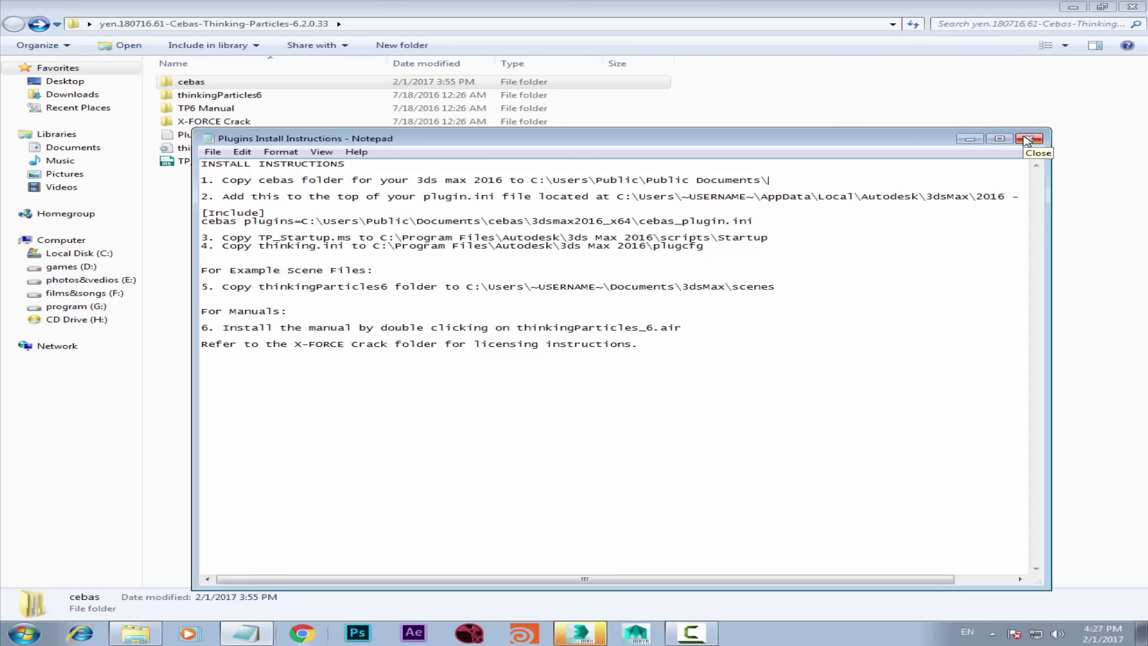
{"action": "left_click", "coordinate": [1029, 139]}
{"action": "left_click", "coordinate": [538, 148]}
{"action": "left_click", "coordinate": [264, 198]}
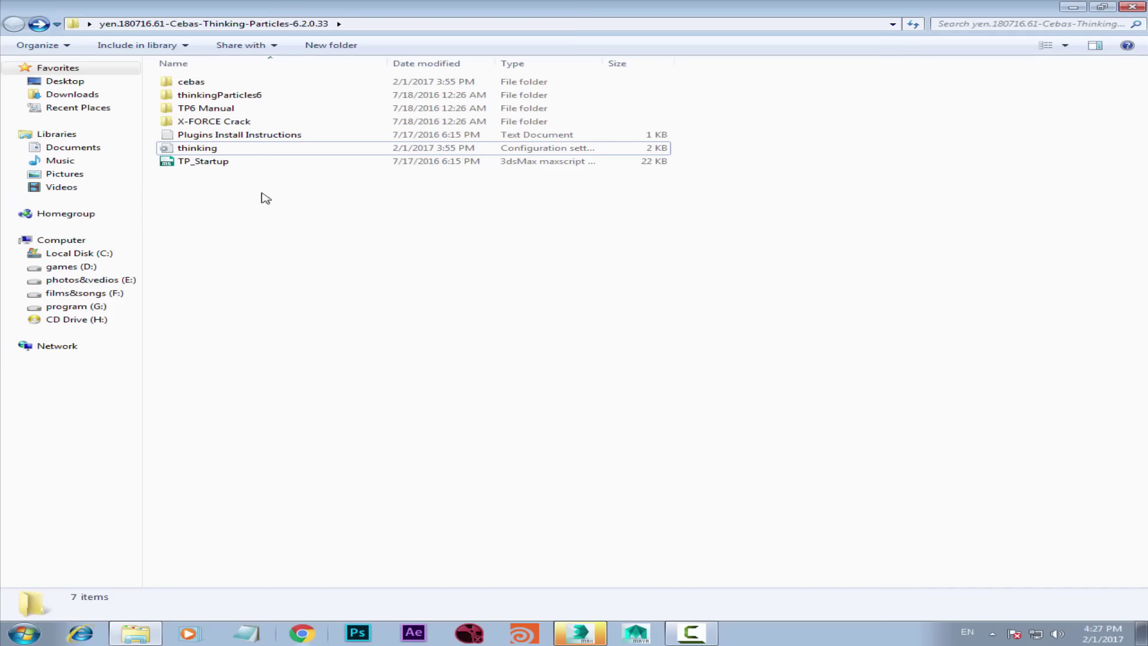
{"action": "right_click", "coordinate": [237, 180]}
{"action": "left_click", "coordinate": [297, 230]}
{"action": "right_click", "coordinate": [265, 180]}
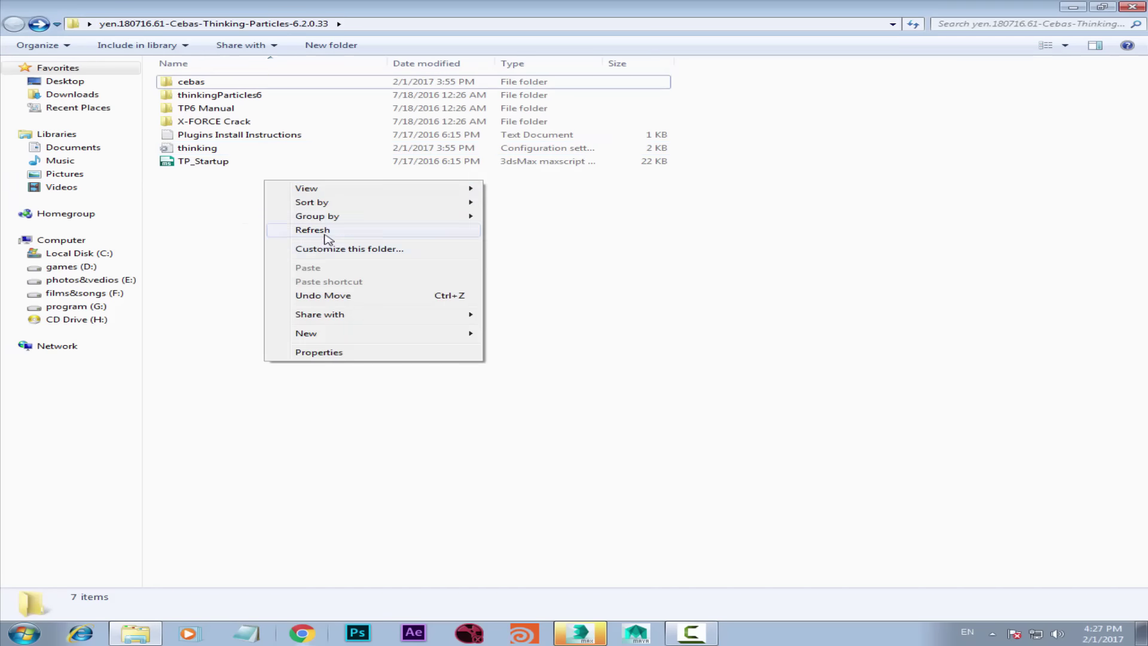
{"action": "left_click", "coordinate": [327, 230]}
- Switch to 3ds Max by minimizing the folder window, and make the Perspective viewport active
{"action": "left_click", "coordinate": [1073, 7]}
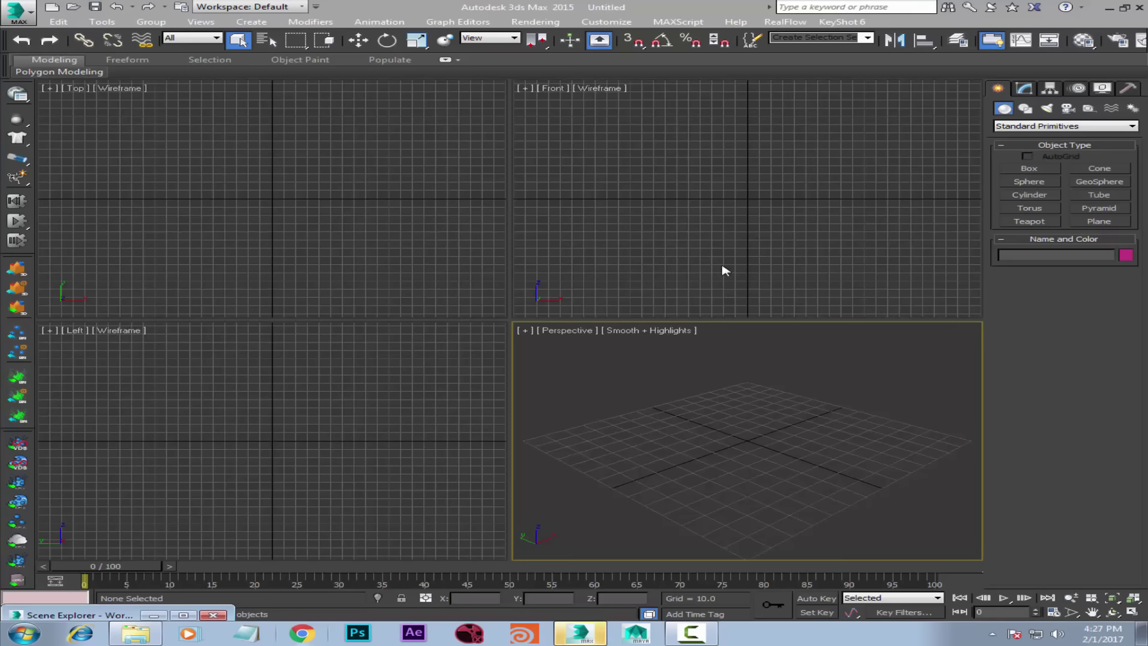
{"action": "left_click", "coordinate": [345, 365]}
{"action": "left_click_drag", "start_coordinate": [534, 377], "coordinate": [704, 458]}
{"action": "left_click_drag", "start_coordinate": [618, 371], "coordinate": [817, 524]}
{"action": "left_click", "coordinate": [476, 458]}
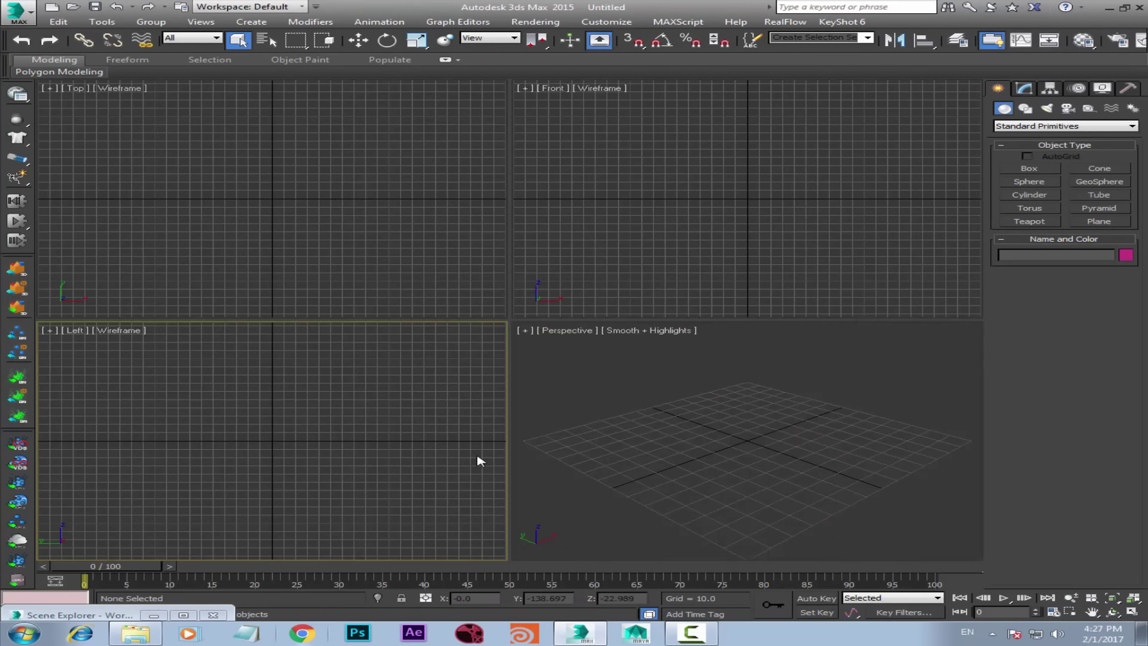
{"action": "left_click", "coordinate": [603, 400]}
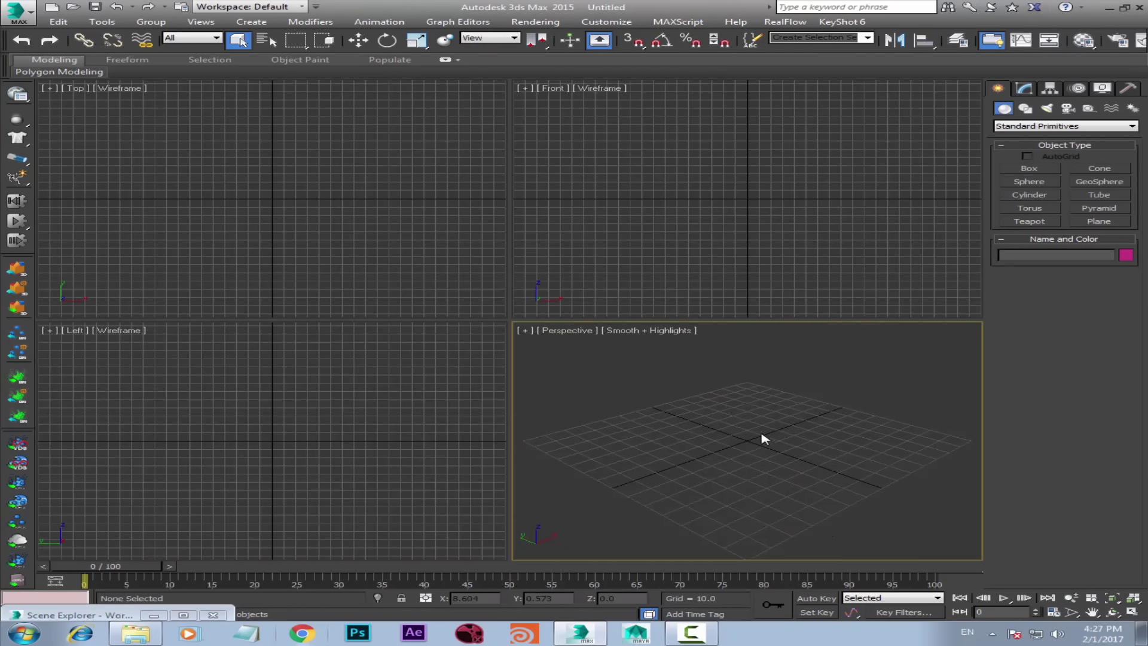
- Create a Thinking object from the Particle Systems category near the far edge of the Perspective viewport's grid
{"action": "left_click", "coordinate": [1055, 127]}
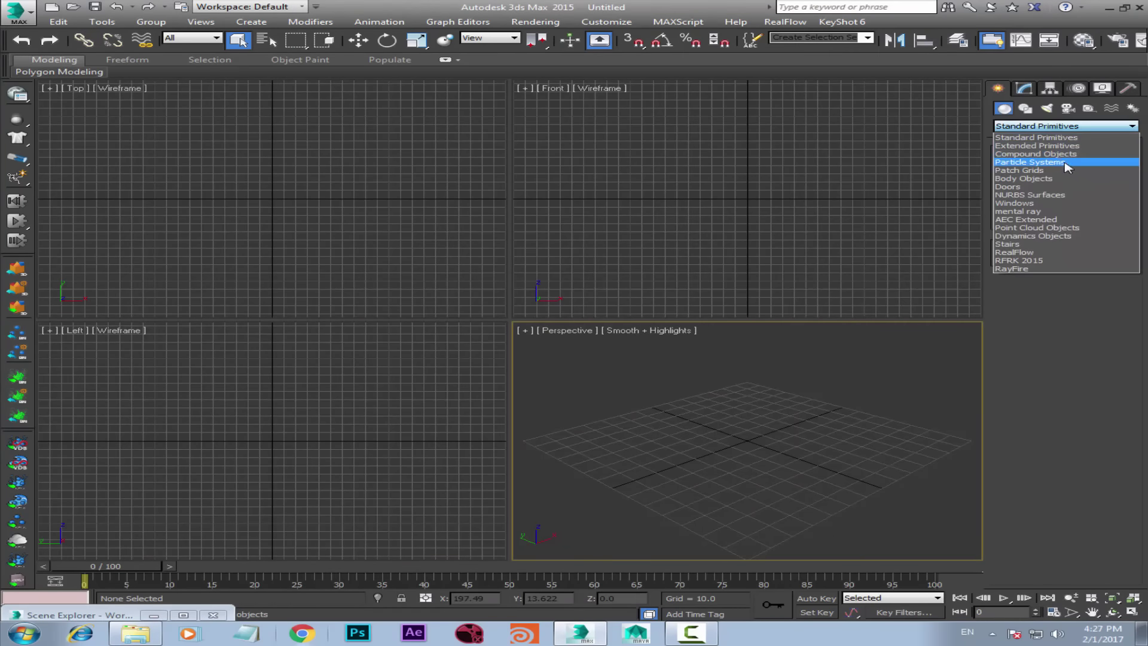
{"action": "left_click", "coordinate": [1067, 164]}
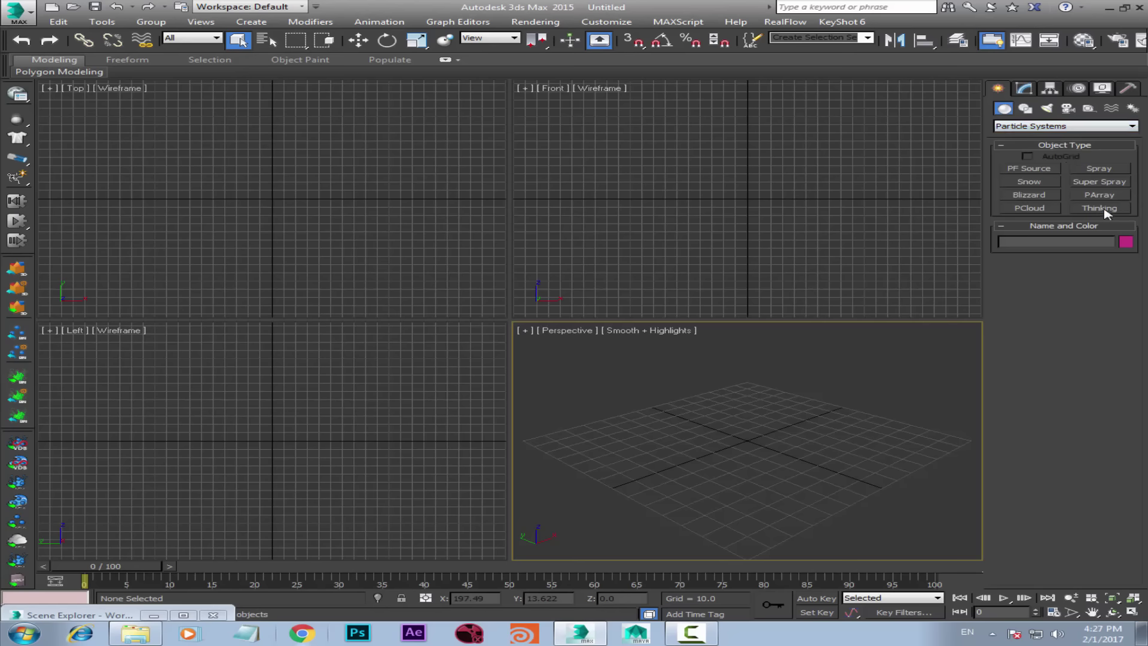
{"action": "left_click", "coordinate": [1100, 208]}
{"action": "left_click", "coordinate": [757, 397]}
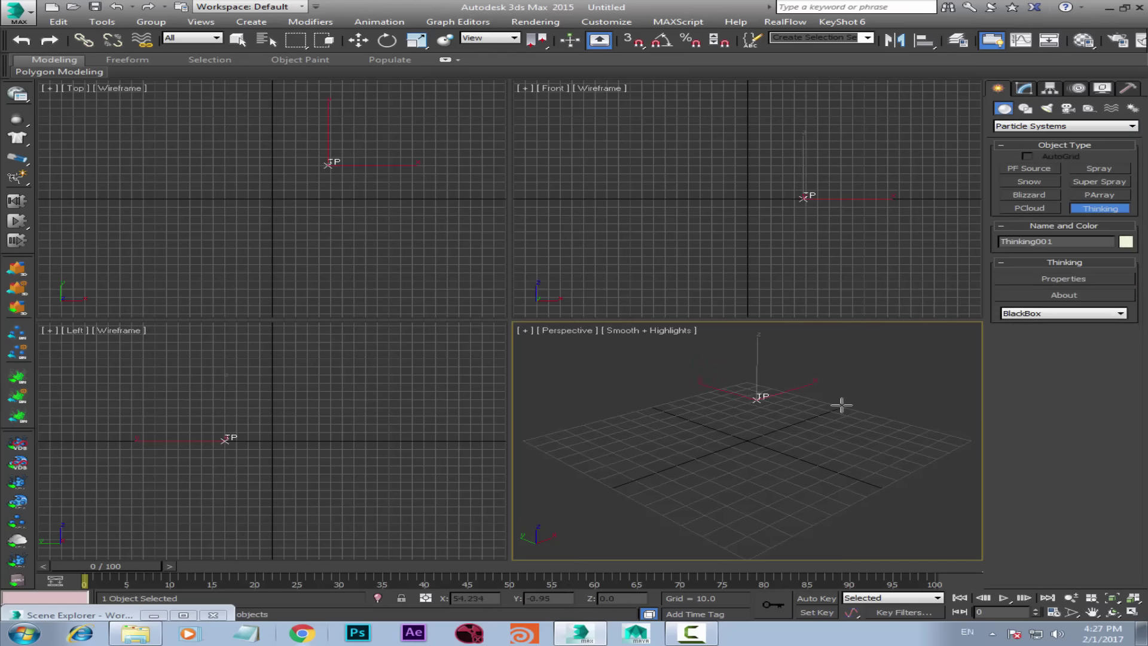
- Open the Thinking object's properties and create two particle groups under All in the Master System
{"action": "left_click", "coordinate": [1070, 279]}
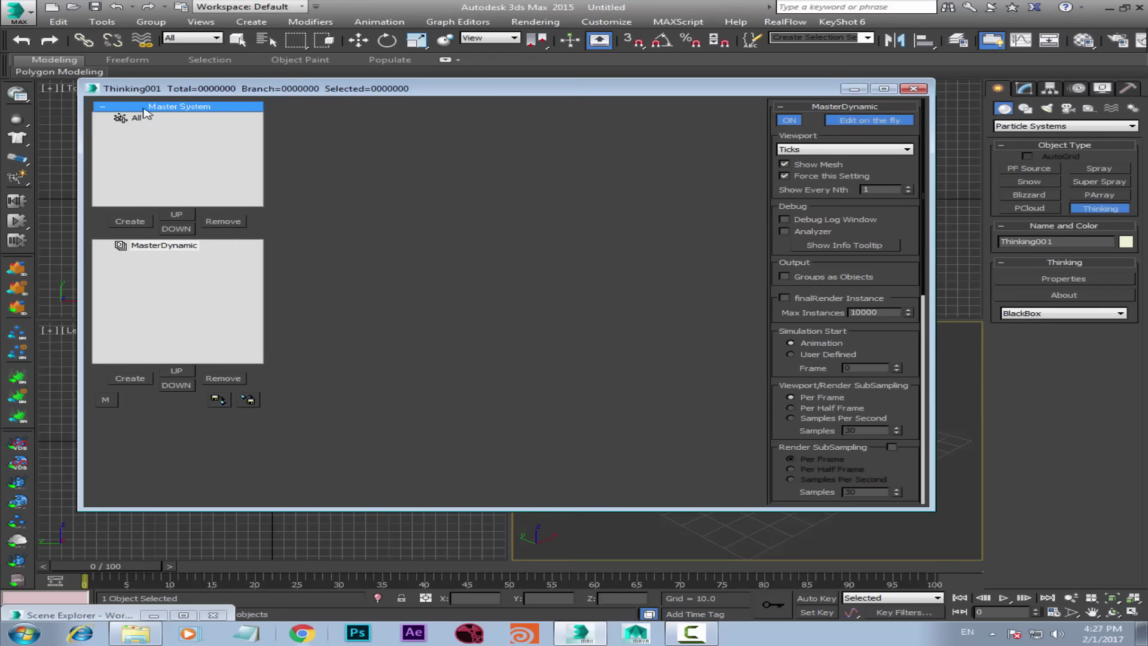
{"action": "left_click_drag", "start_coordinate": [186, 98], "coordinate": [197, 105]}
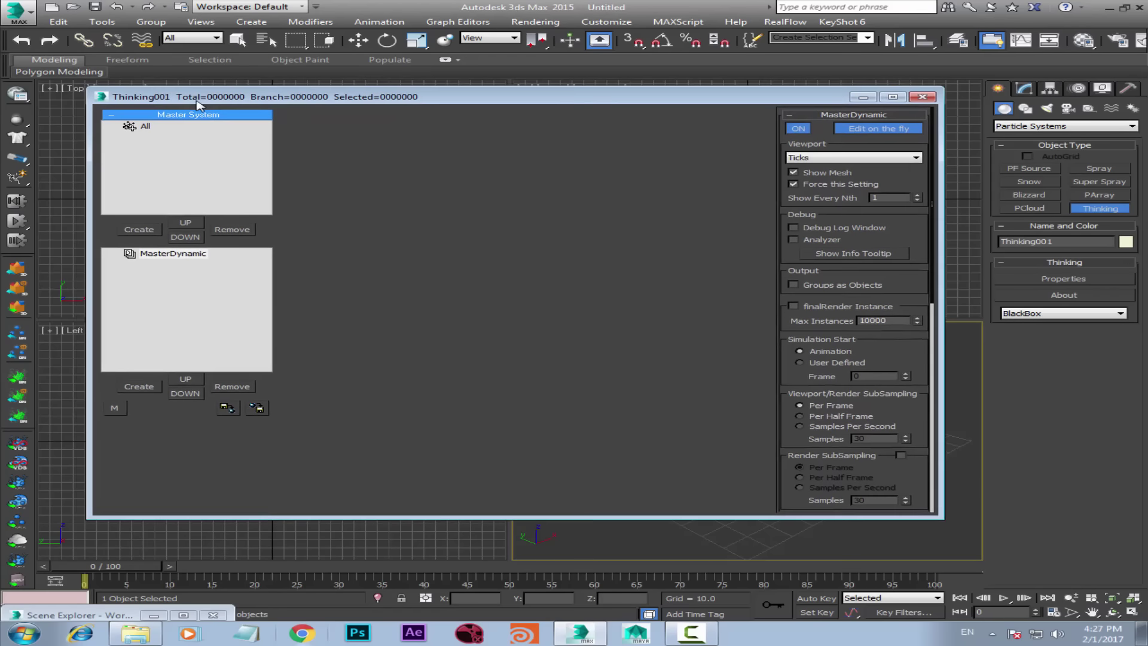
{"action": "left_click", "coordinate": [139, 229]}
{"action": "left_click", "coordinate": [139, 229]}
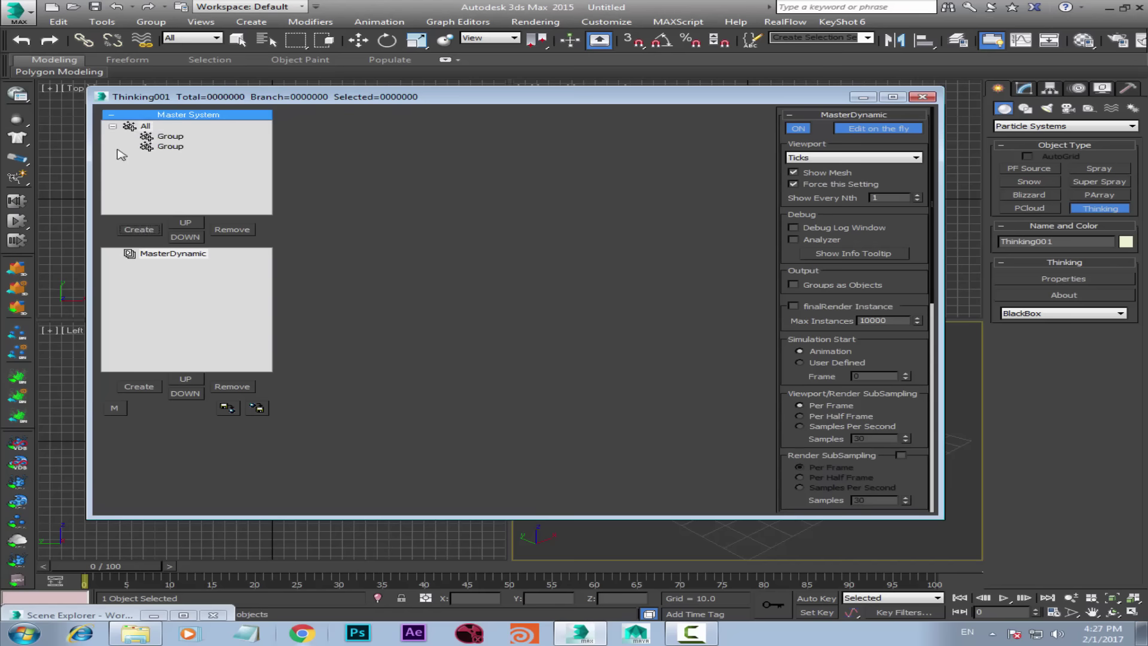
{"action": "left_click", "coordinate": [174, 146]}
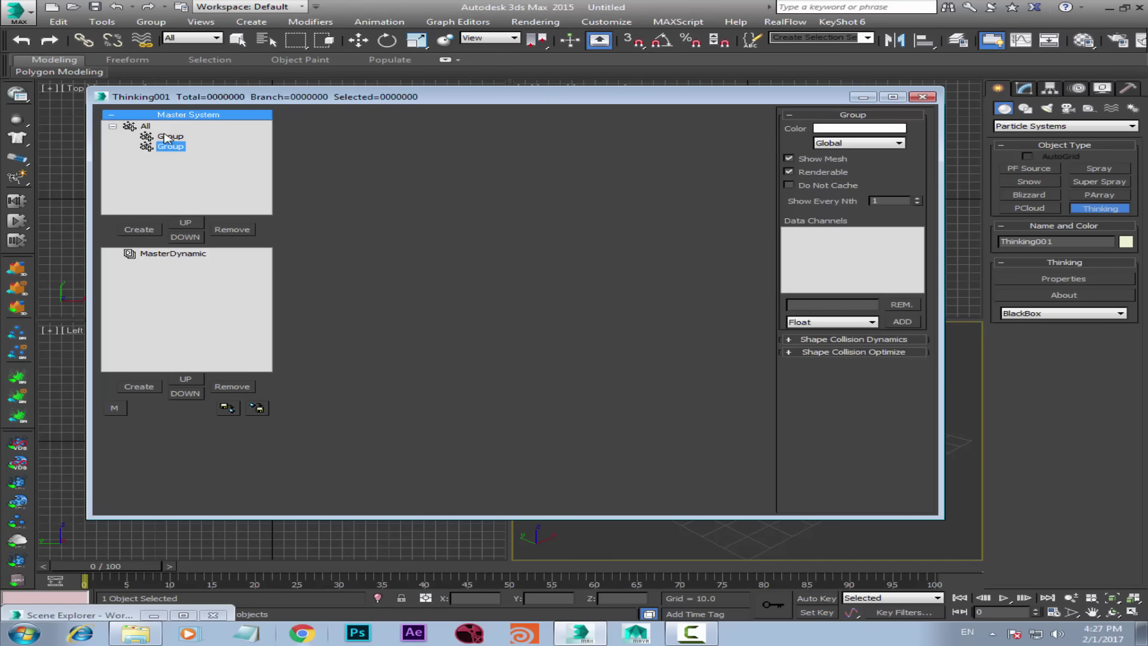
- Create a DynamicSet under MasterDynamic with a second one nested inside it, and shift the nested set's node toward the middle of its graph
{"action": "left_click", "coordinate": [143, 386]}
{"action": "left_click", "coordinate": [178, 266]}
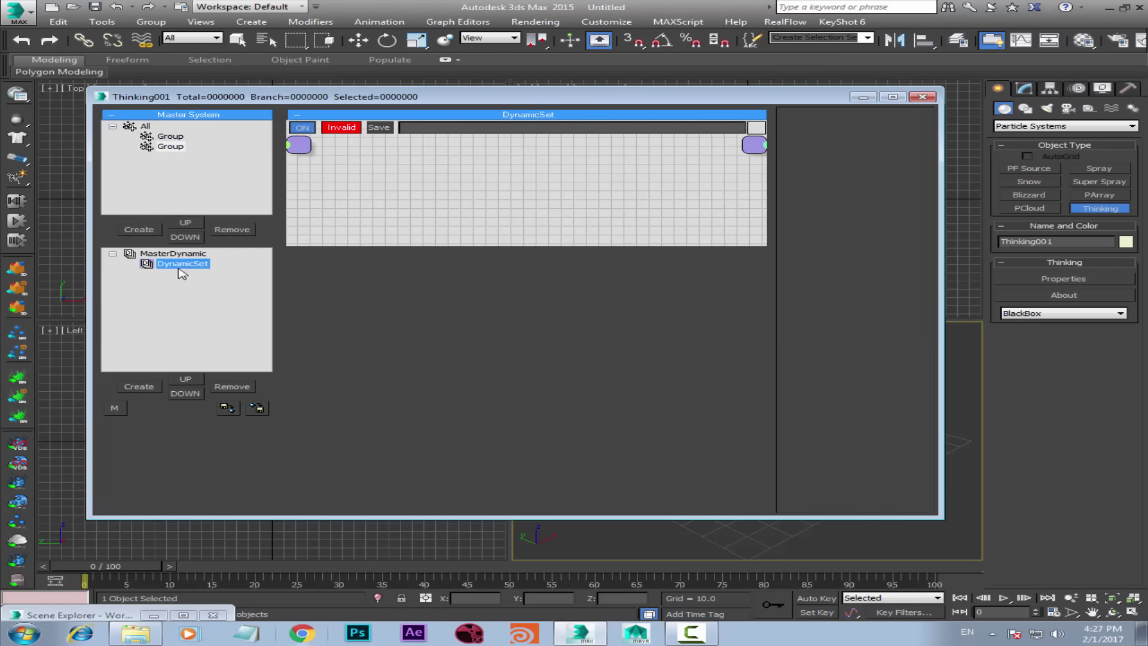
{"action": "left_click", "coordinate": [151, 387]}
{"action": "left_click", "coordinate": [182, 274]}
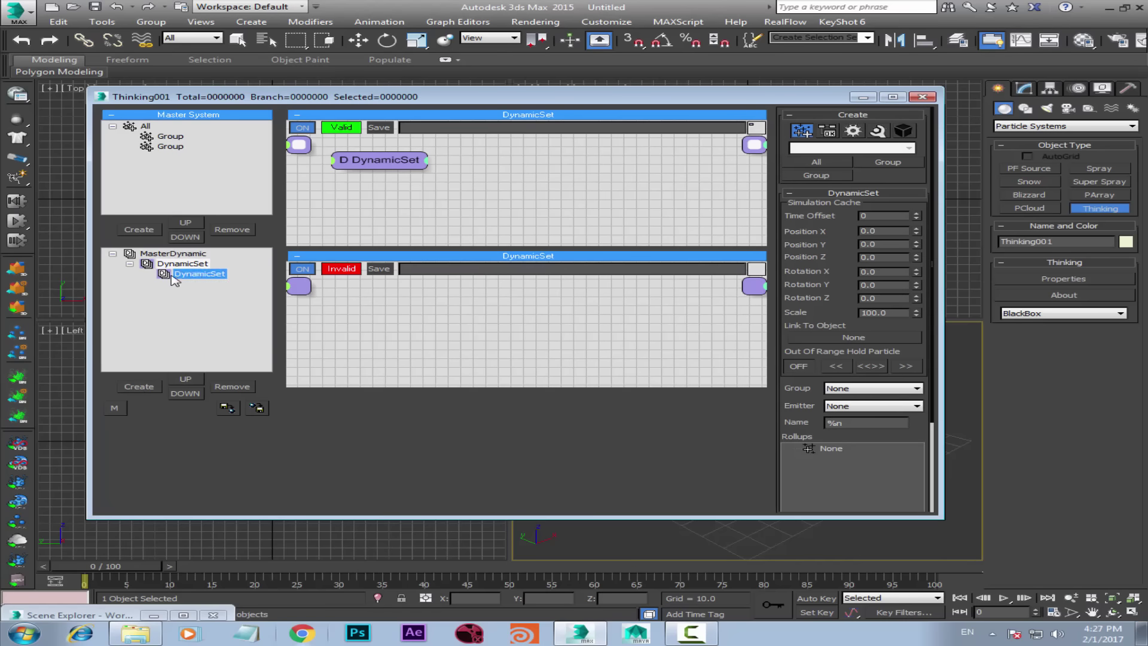
{"action": "left_click", "coordinate": [178, 267]}
{"action": "left_click_drag", "start_coordinate": [366, 164], "coordinate": [453, 175]}
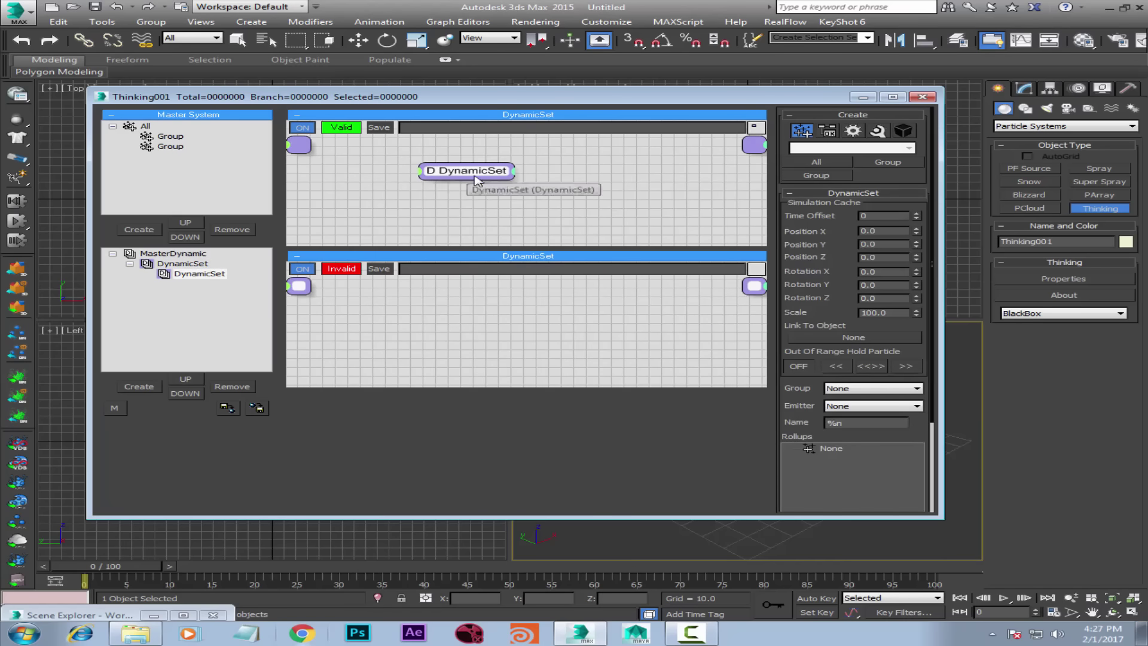
- Close the Thinking object's properties window and delete the Thinking object from the scene
{"action": "left_click", "coordinate": [922, 97]}
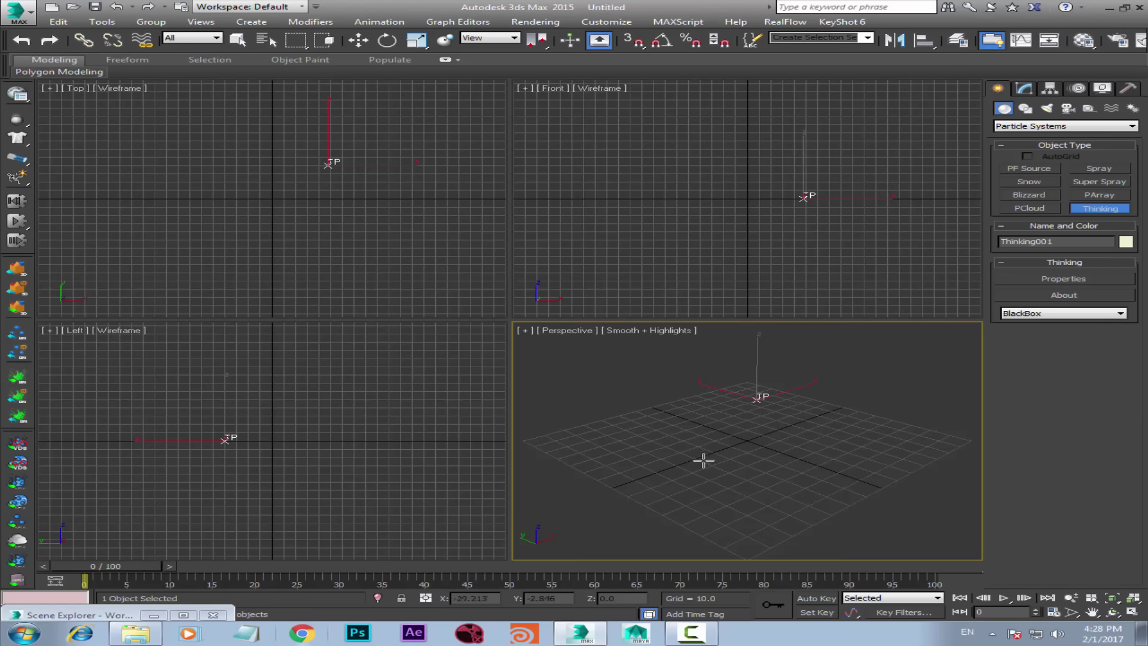
{"action": "left_click", "coordinate": [237, 41]}
{"action": "key", "text": "Delete"}
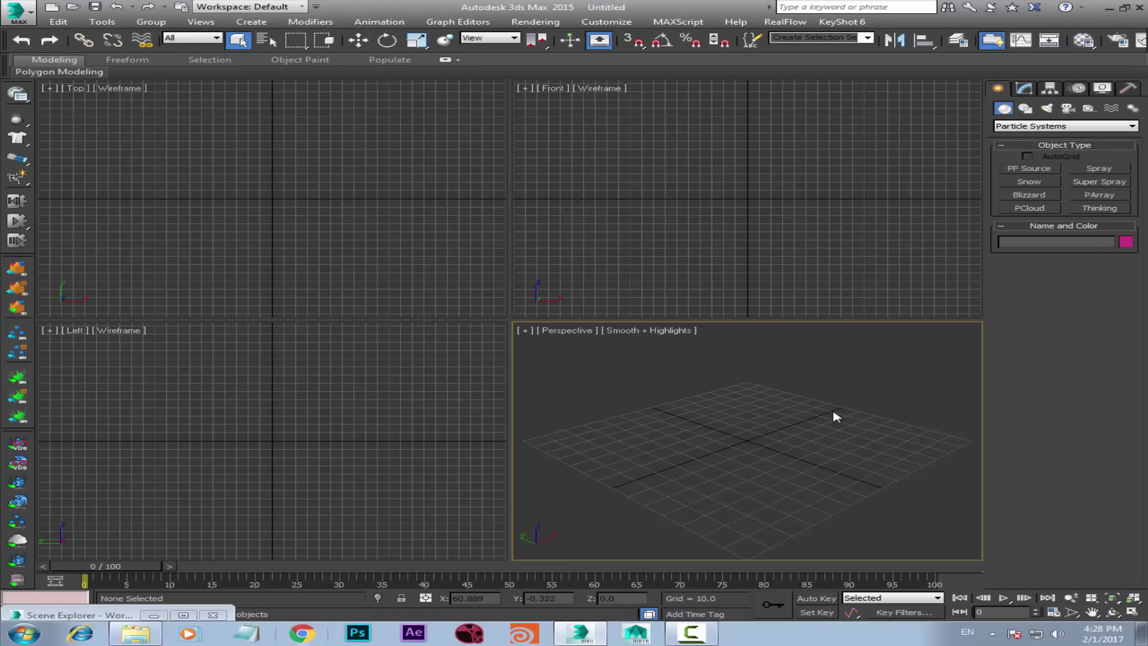
{"action": "left_click_drag", "start_coordinate": [684, 415], "coordinate": [852, 480]}
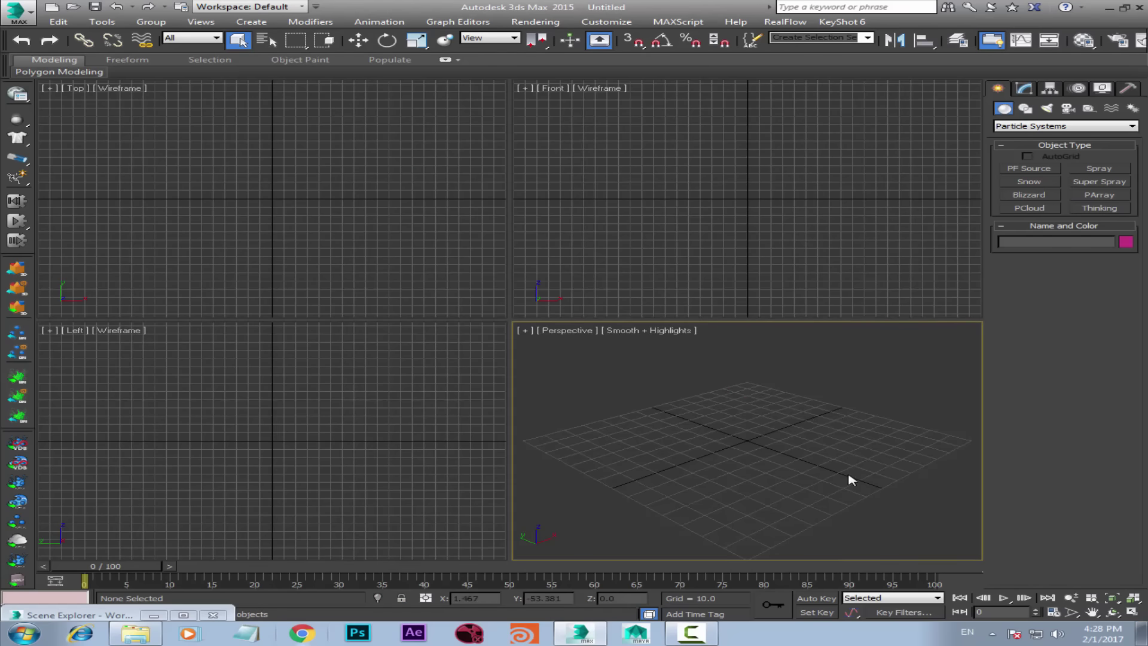